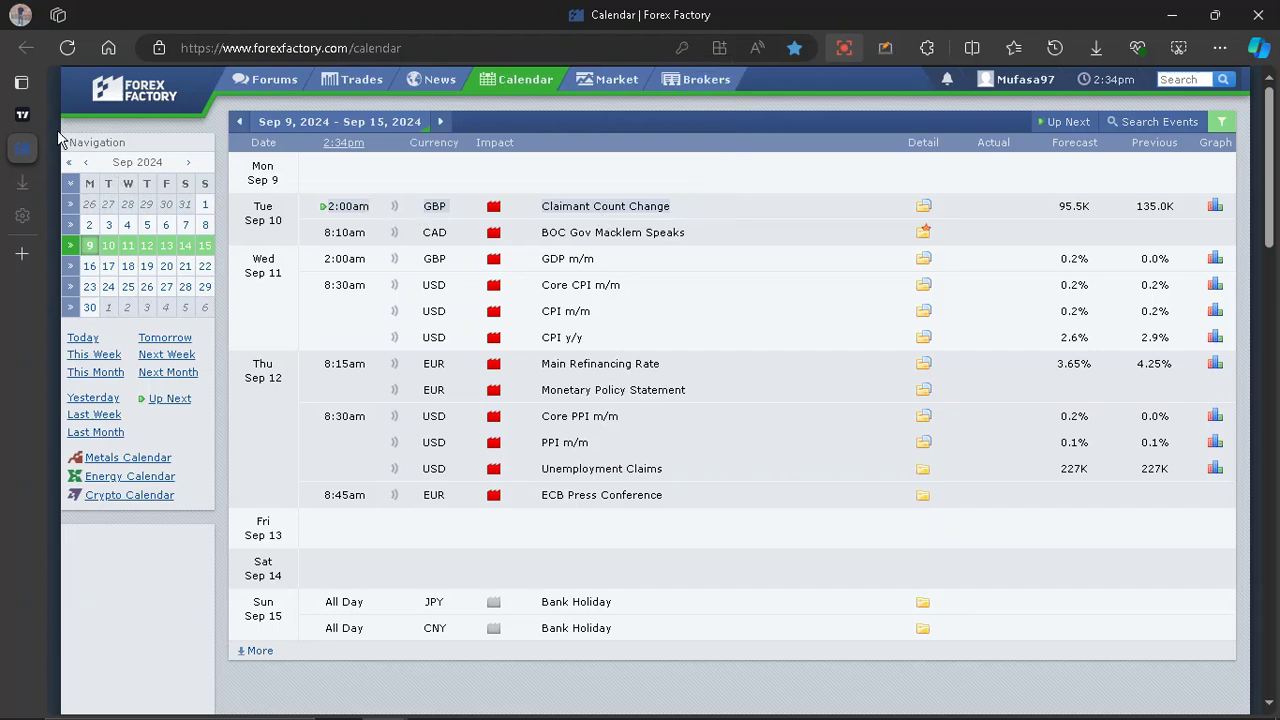
# - Switch to the TradingView GBPAUD chart and hide the watchlist to widen the chart area
pyautogui.click(23, 116)
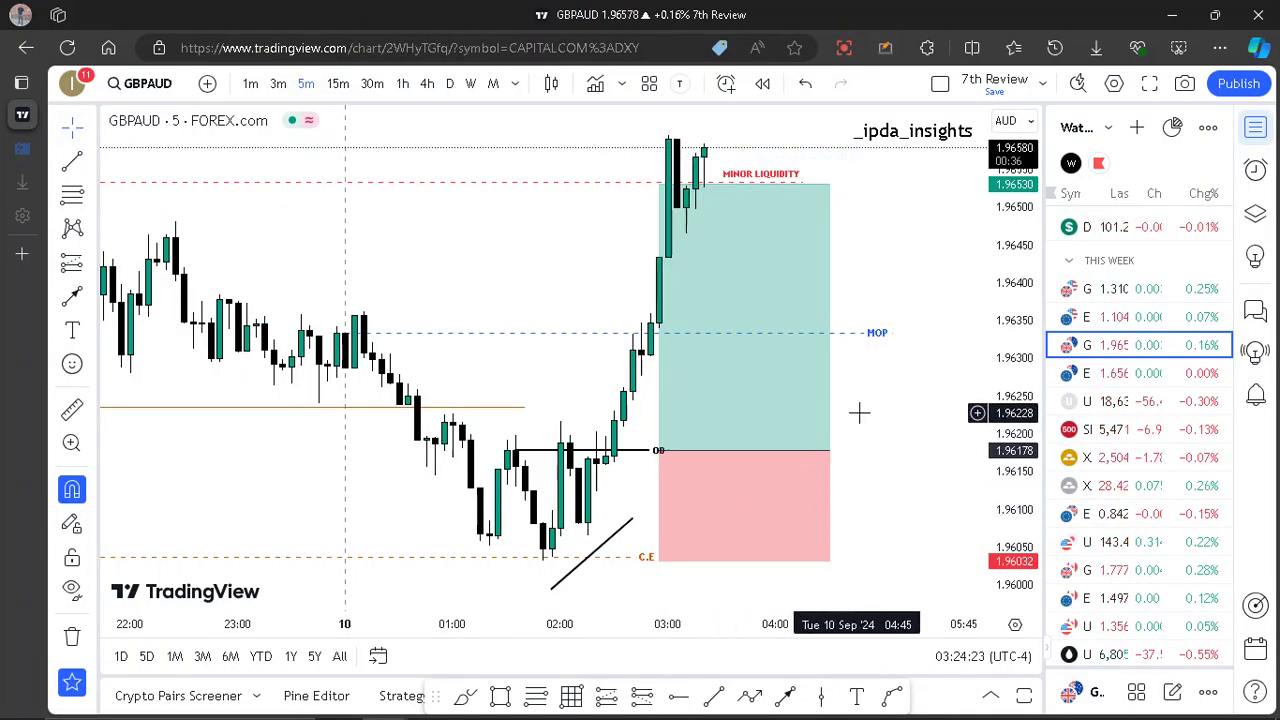
pyautogui.moveTo(872, 406); pyautogui.dragTo(906, 391)
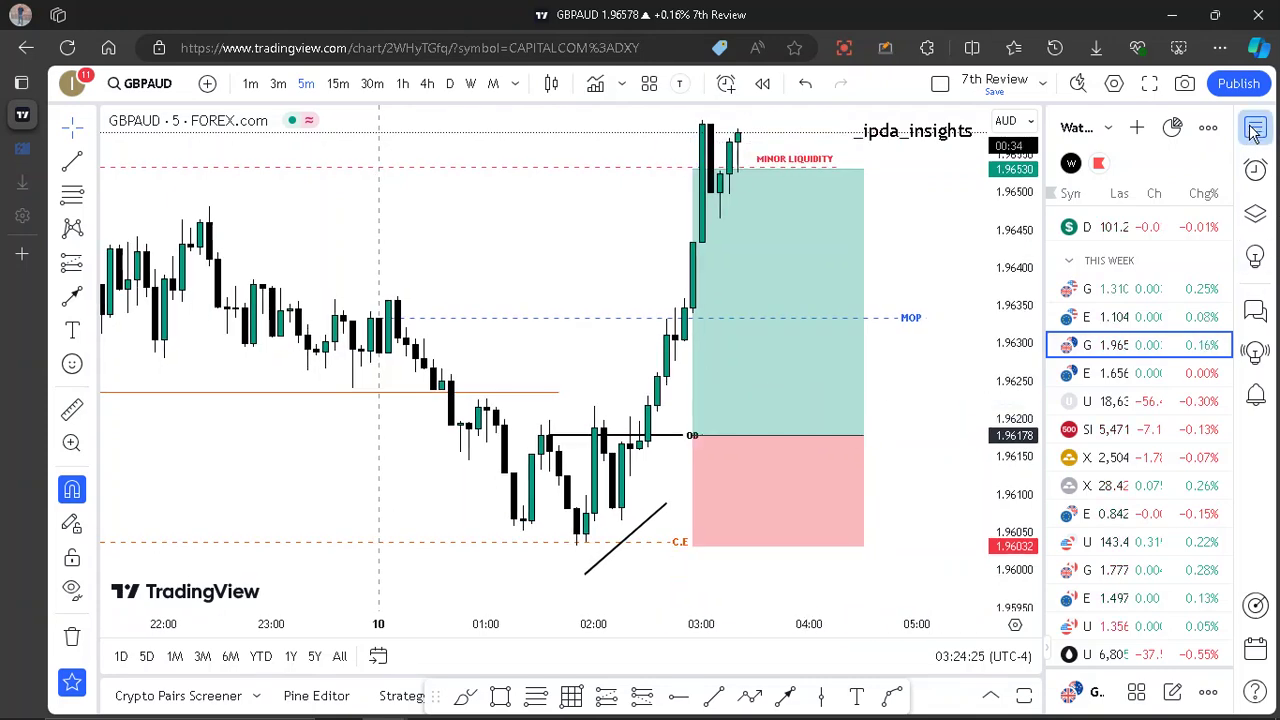
pyautogui.click(1255, 130)
pyautogui.moveTo(1209, 258); pyautogui.dragTo(1209, 312)
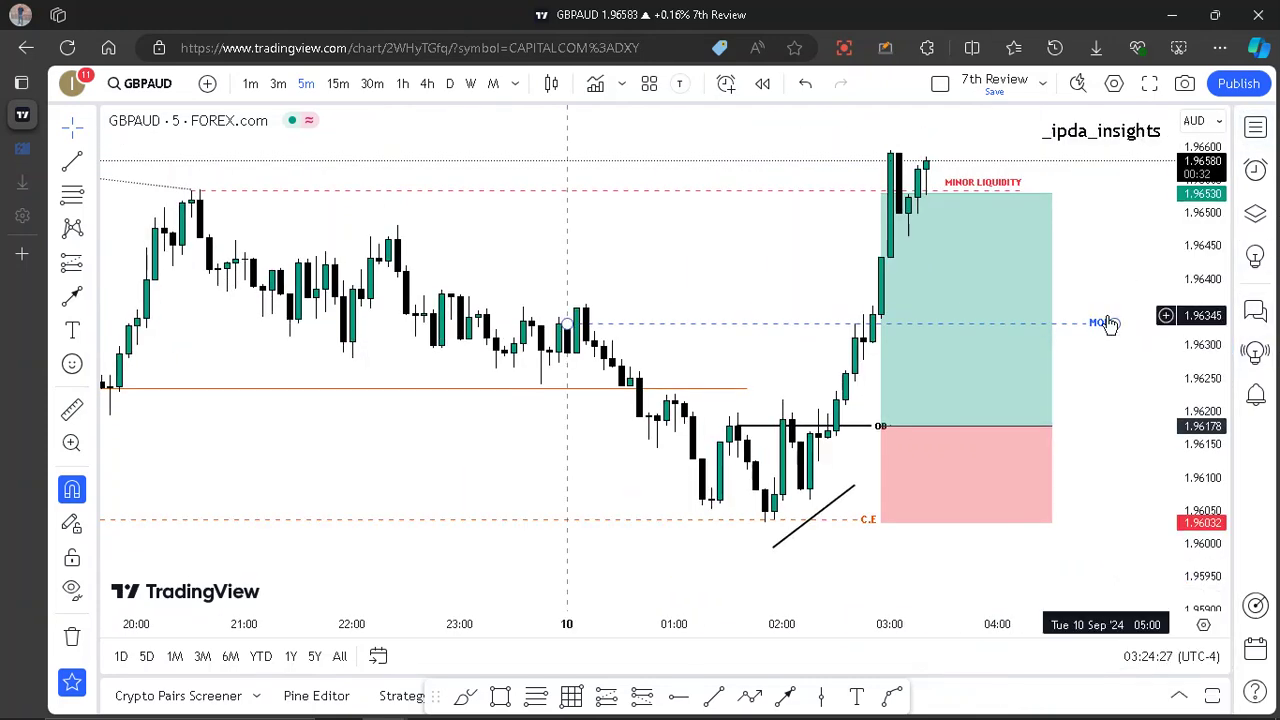
# - Remove all existing drawings from the GBPAUD chart
pyautogui.moveTo(1108, 288); pyautogui.dragTo(1068, 299)
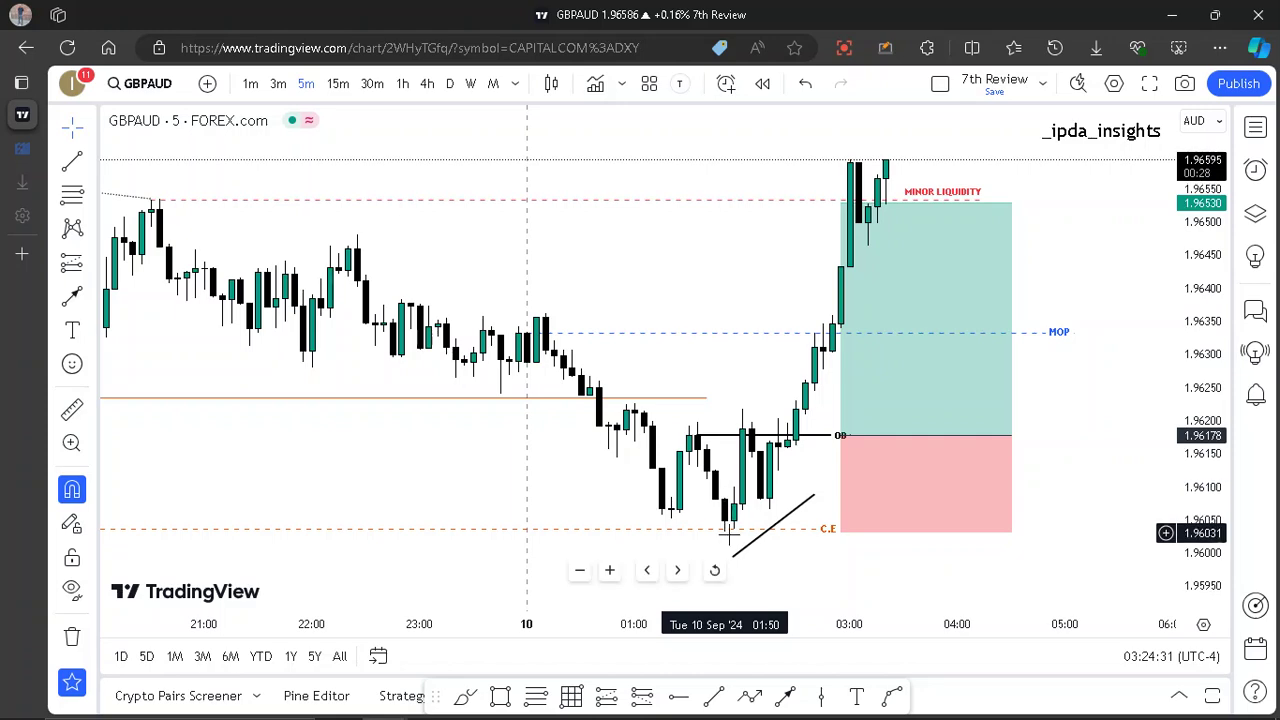
pyautogui.rightClick(681, 290)
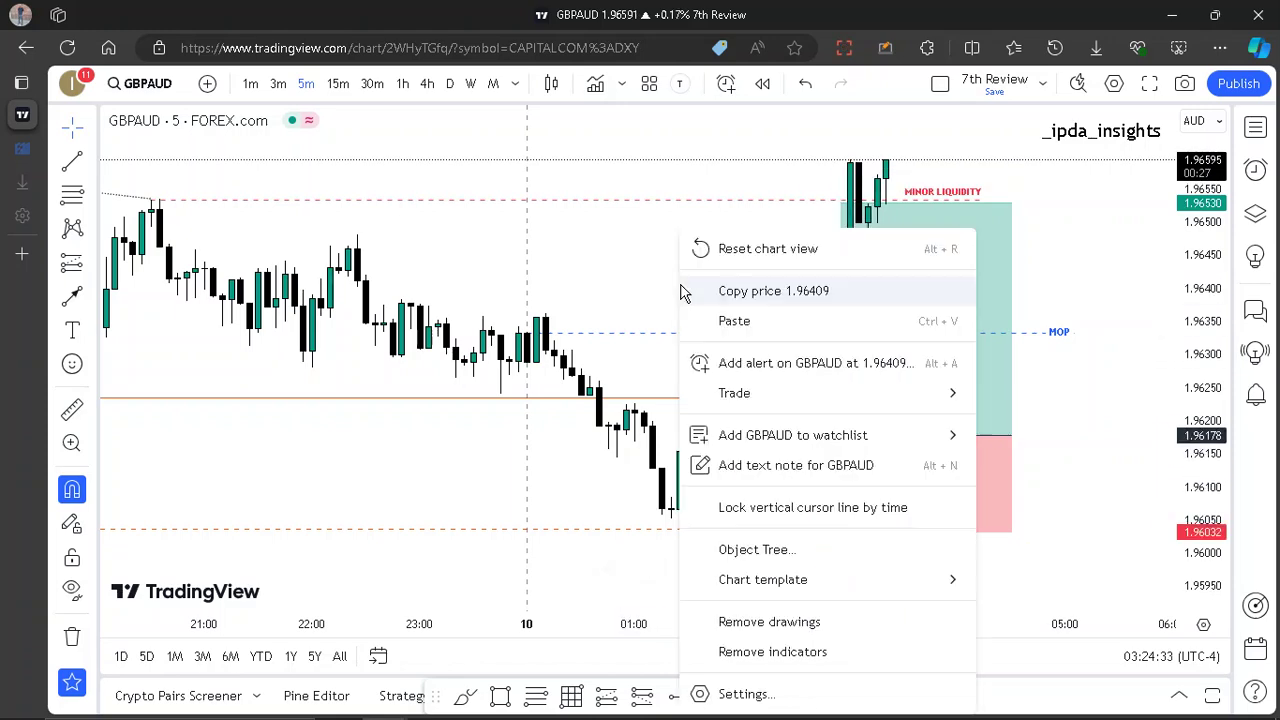
pyautogui.click(751, 627)
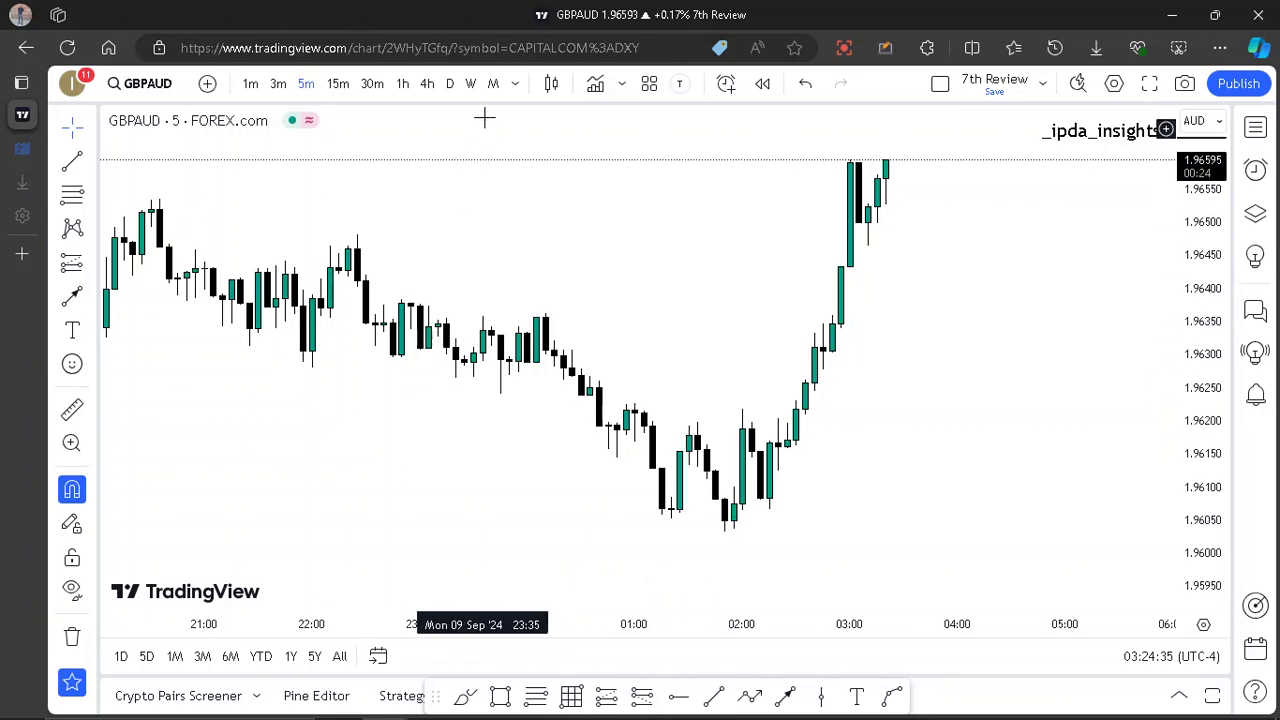
# - Switch the chart to the daily timeframe and rescale it to view the July to September candles
pyautogui.click(449, 83)
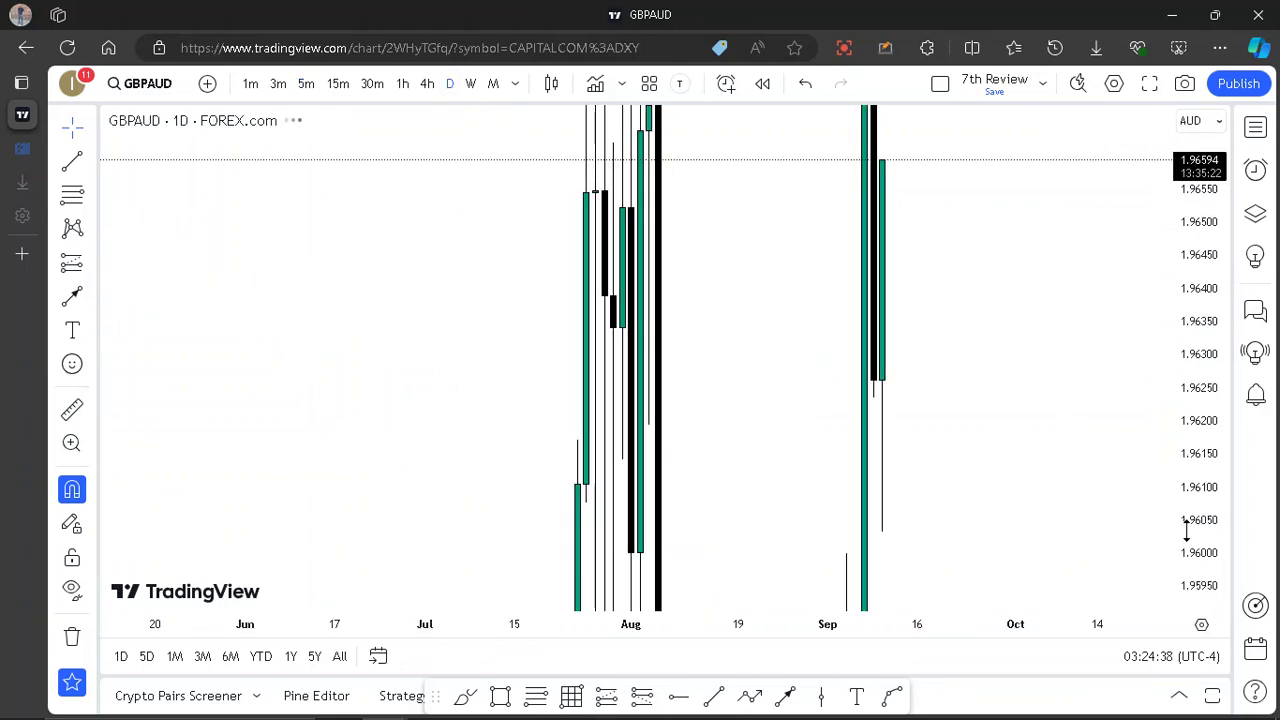
pyautogui.doubleClick(1201, 376)
pyautogui.scroll(3, 1086, 417)
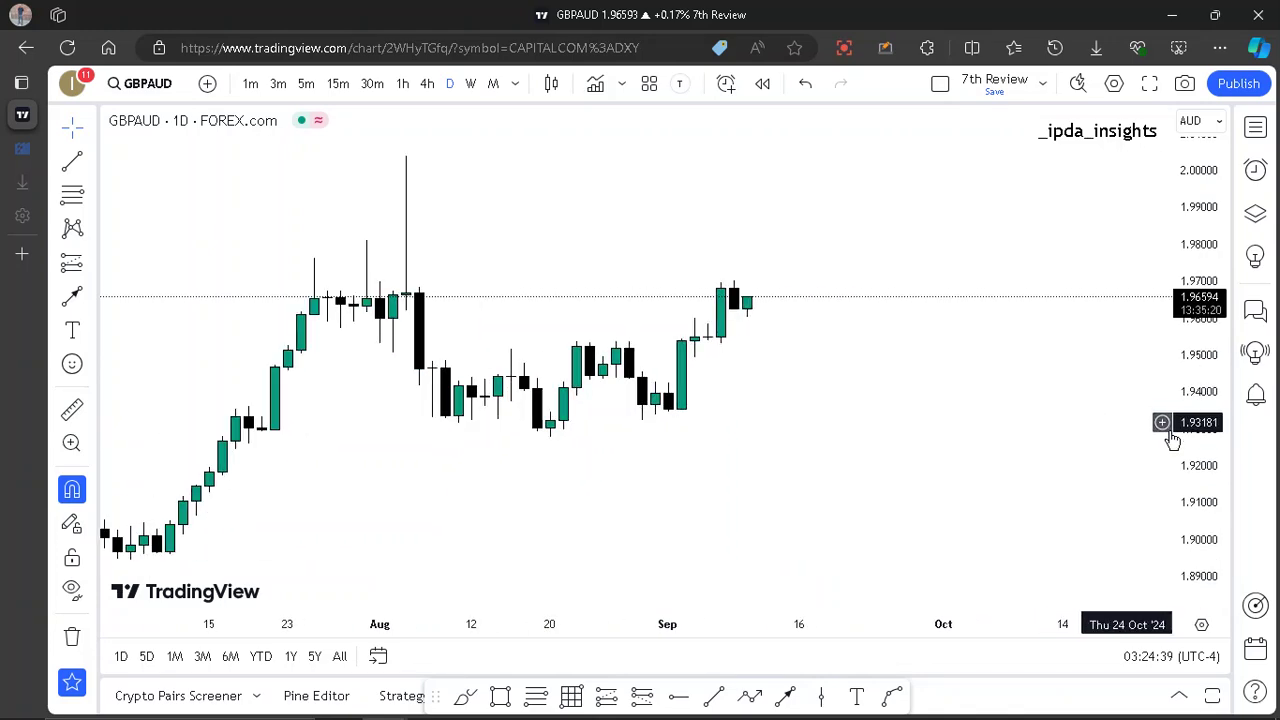
pyautogui.moveTo(1196, 437); pyautogui.dragTo(1158, 220)
pyautogui.moveTo(947, 269); pyautogui.dragTo(1059, 330)
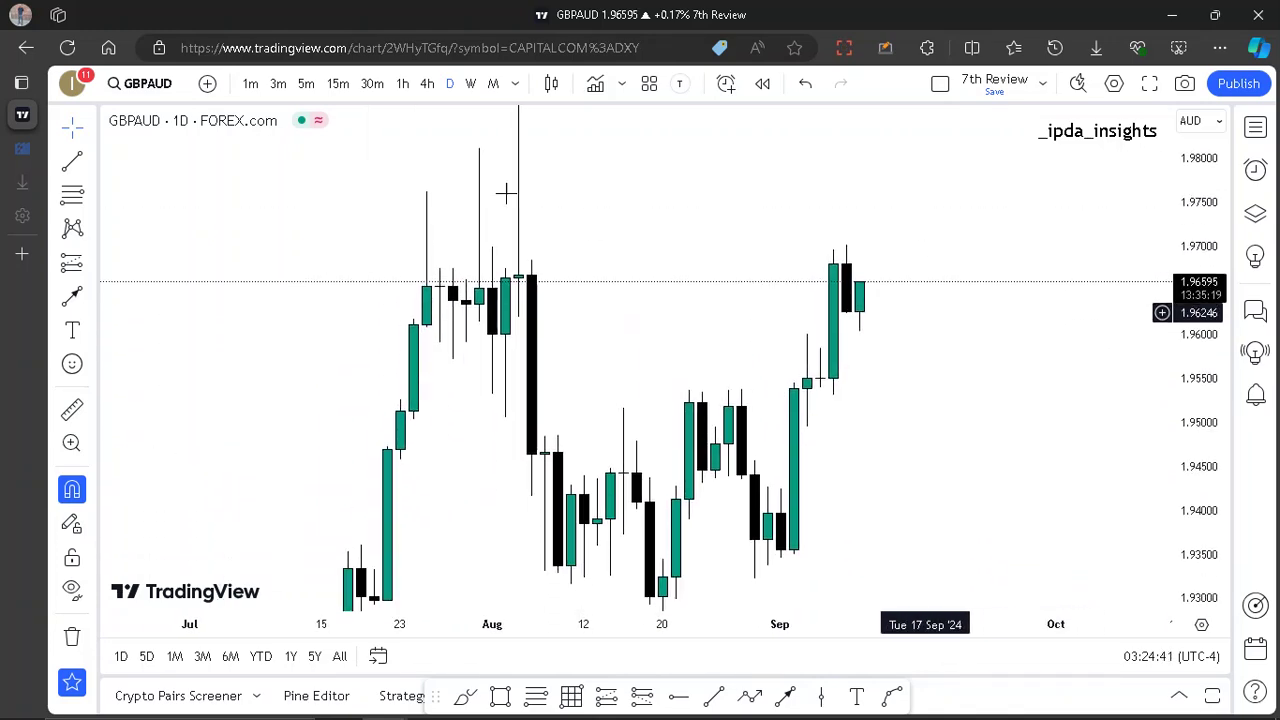
# - On the weekly timeframe, draw a horizontal trend line at 1.92974 from 15 Jul '24 to 9 Sep '24
pyautogui.click(470, 83)
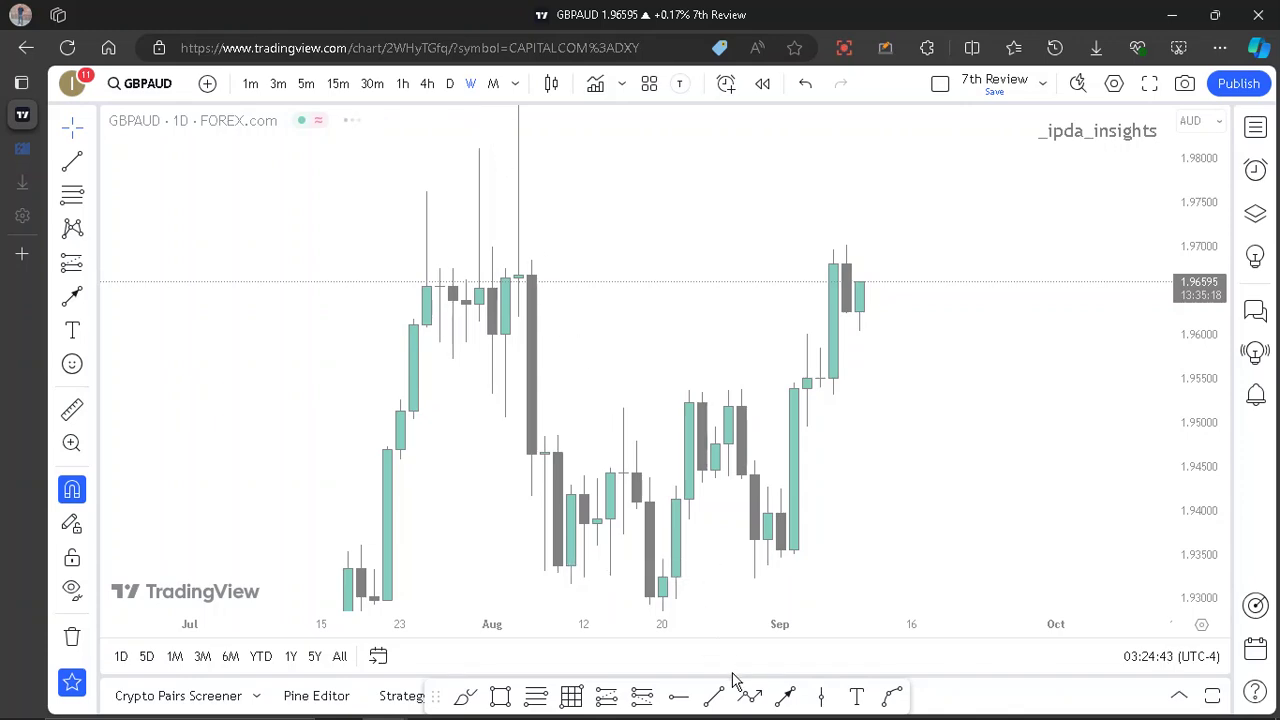
pyautogui.moveTo(1194, 367); pyautogui.dragTo(1200, 516)
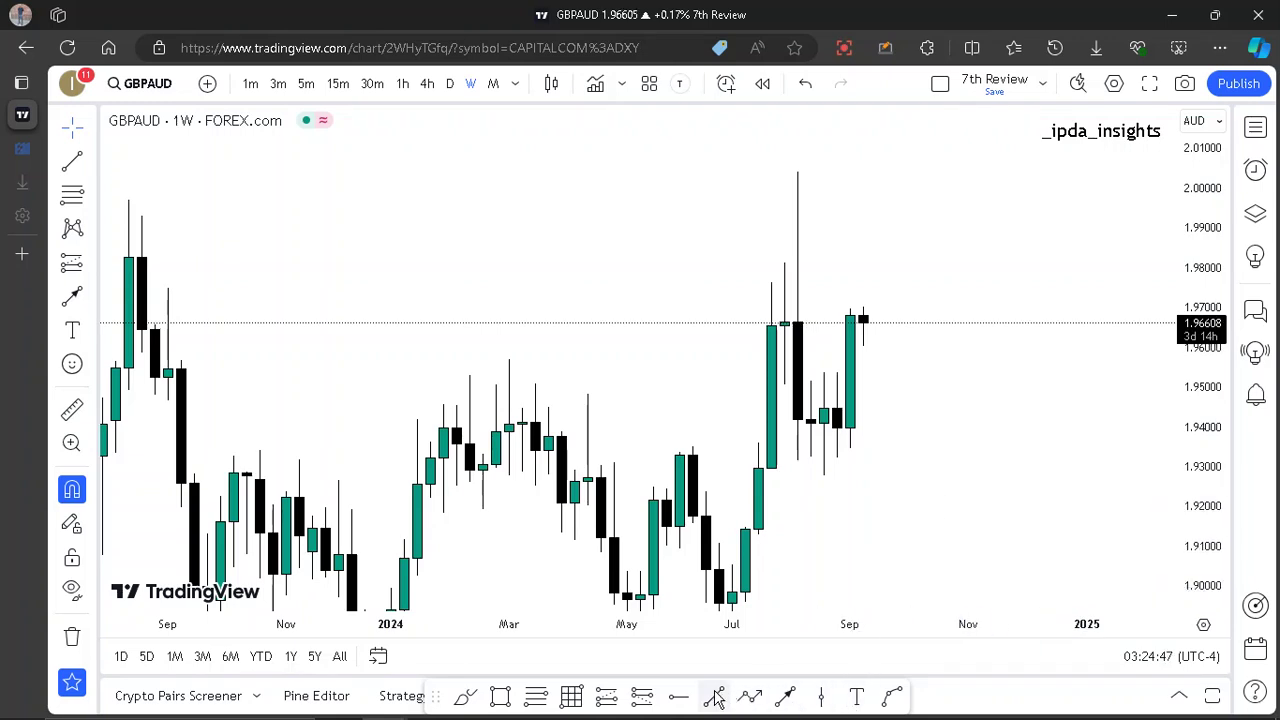
pyautogui.click(760, 468)
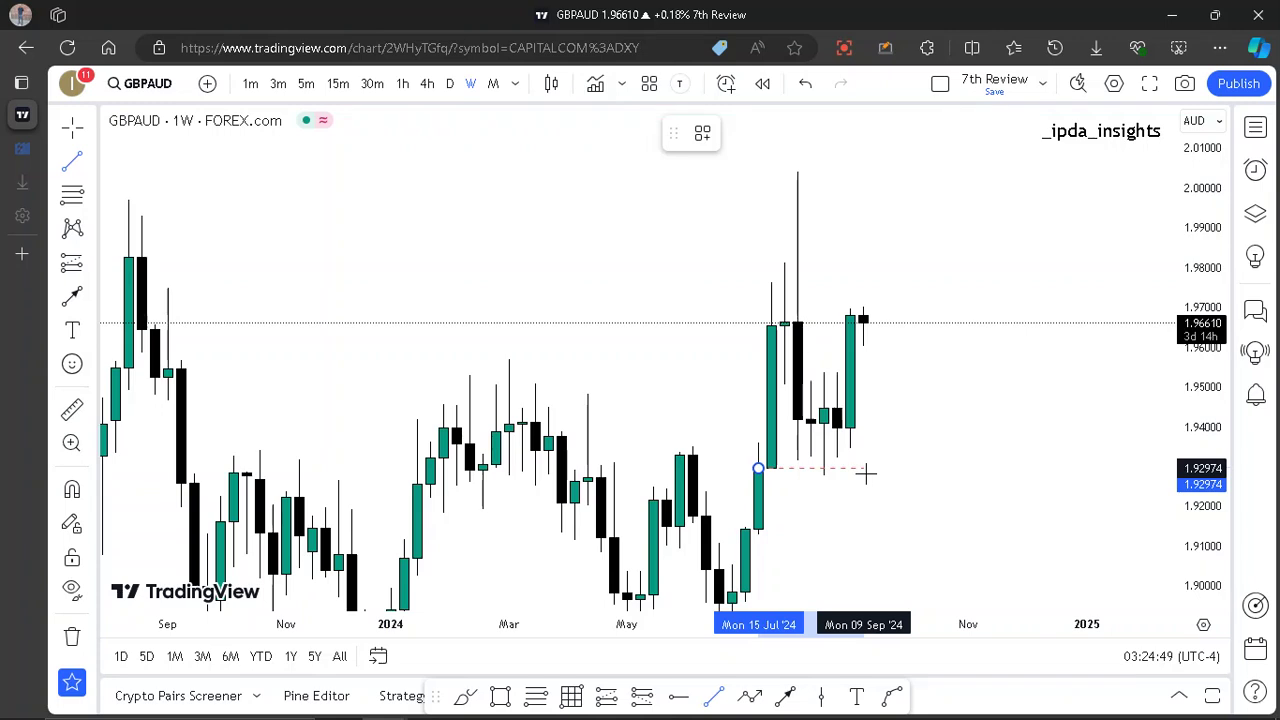
pyautogui.click(863, 470)
# - Apply the FVG drawing template to the new weekly trend line
pyautogui.click(706, 134)
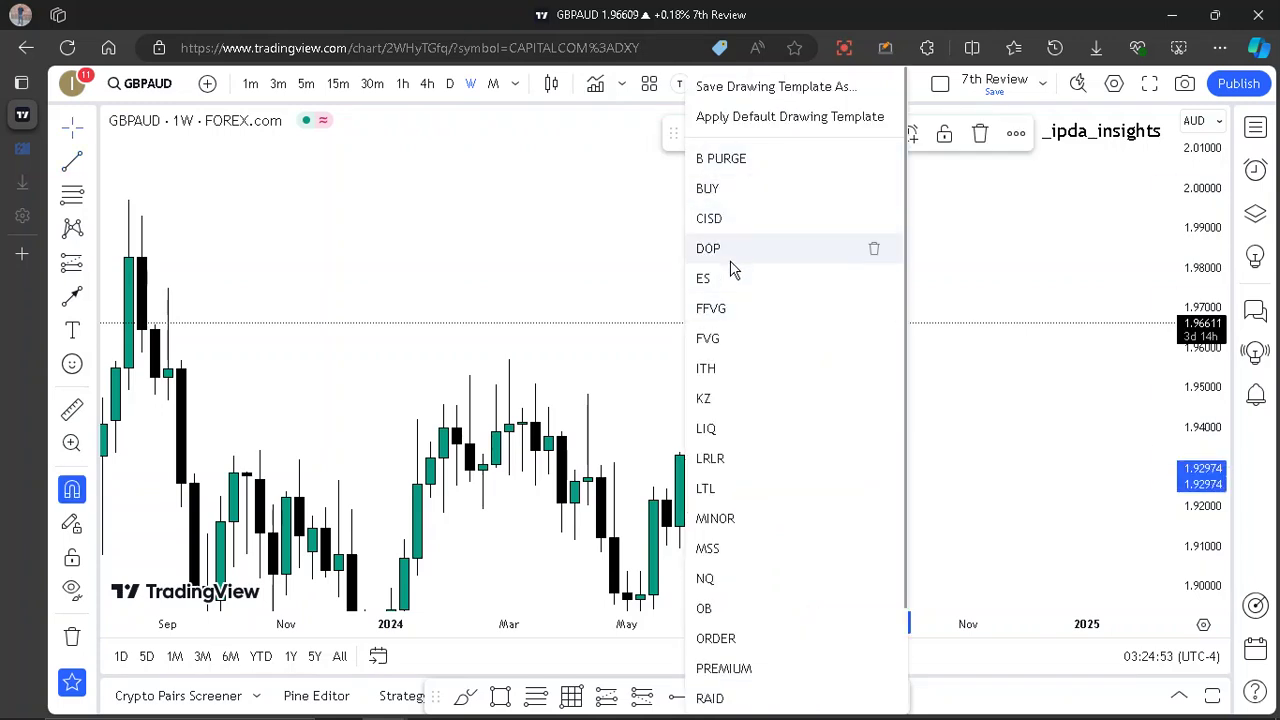
pyautogui.click(731, 338)
pyautogui.click(983, 372)
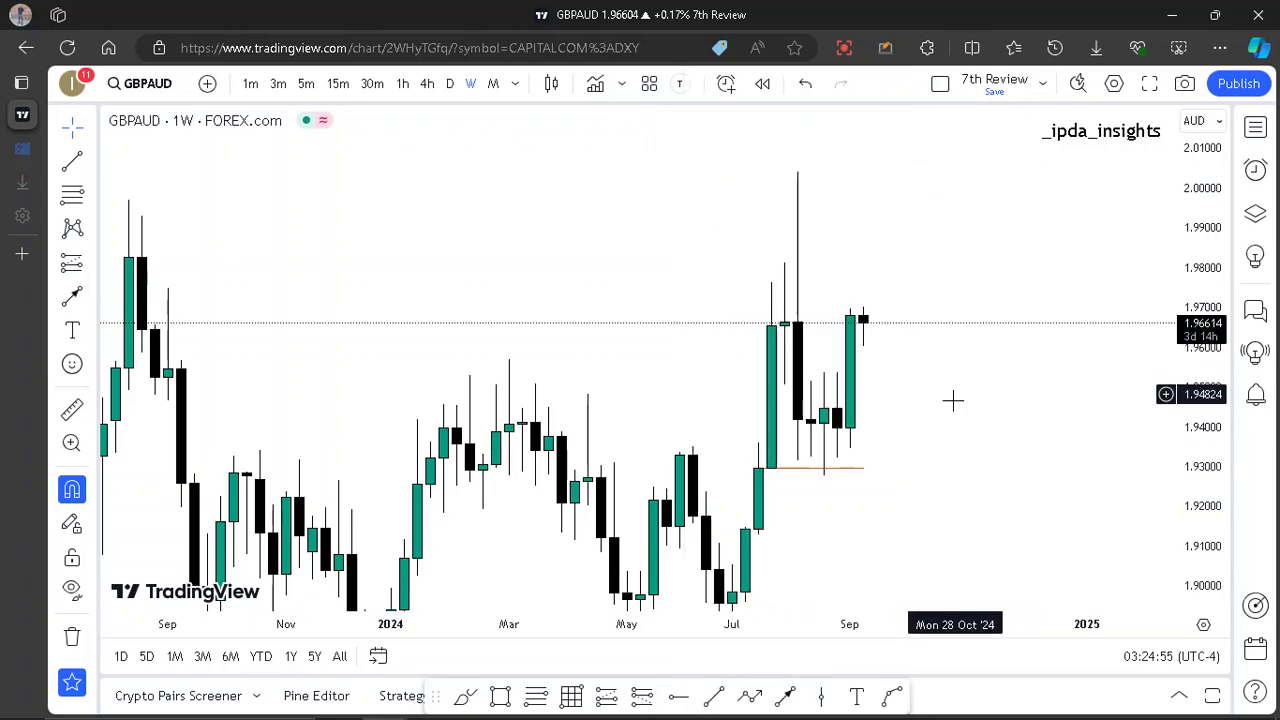
# - Duplicate the weekly line and place the copy horizontally at 1.91442 from 8 Jul '24 to 9 Sep '24
pyautogui.moveTo(806, 468); pyautogui.dragTo(815, 500)
pyautogui.moveTo(755, 532); pyautogui.dragTo(750, 537)
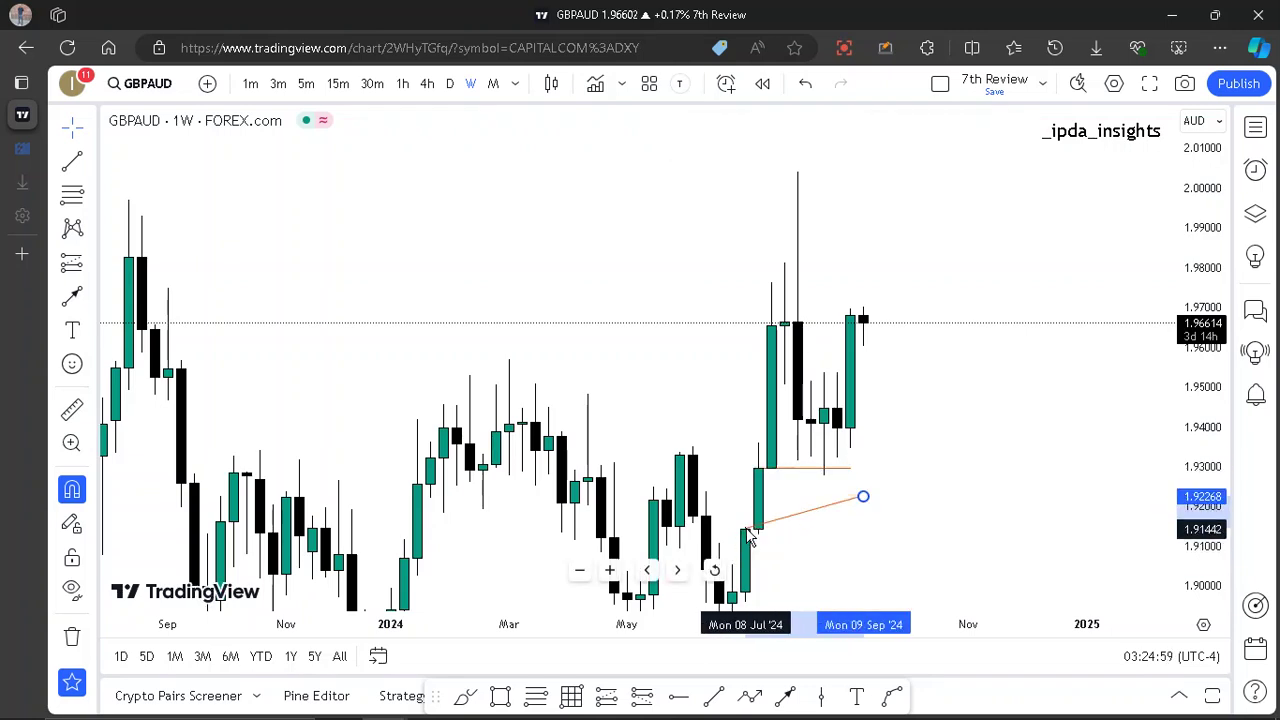
pyautogui.moveTo(863, 496); pyautogui.dragTo(863, 527)
pyautogui.click(808, 418)
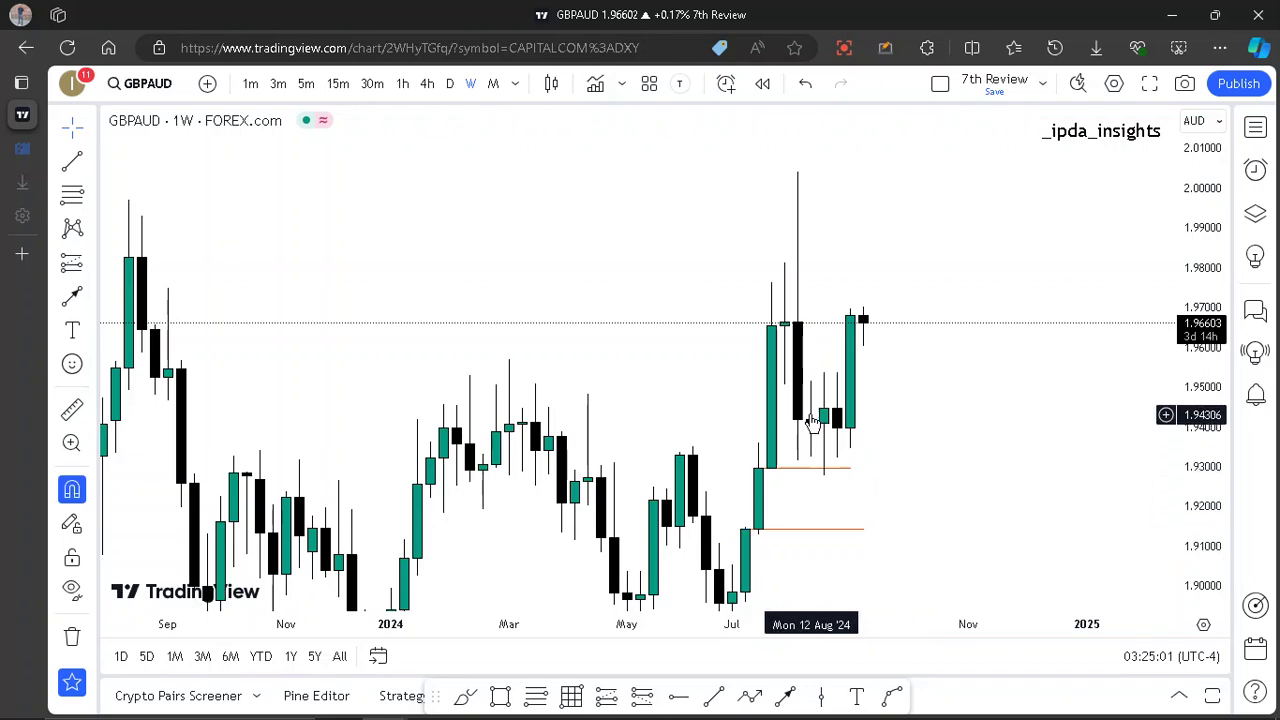
# - Duplicate the upper weekly line and set the copy horizontally at 1.93604, starting at the 15 Jul '24 candle's high
pyautogui.keyDown('shift'); pyautogui.click(784, 468); pyautogui.keyUp('shift')
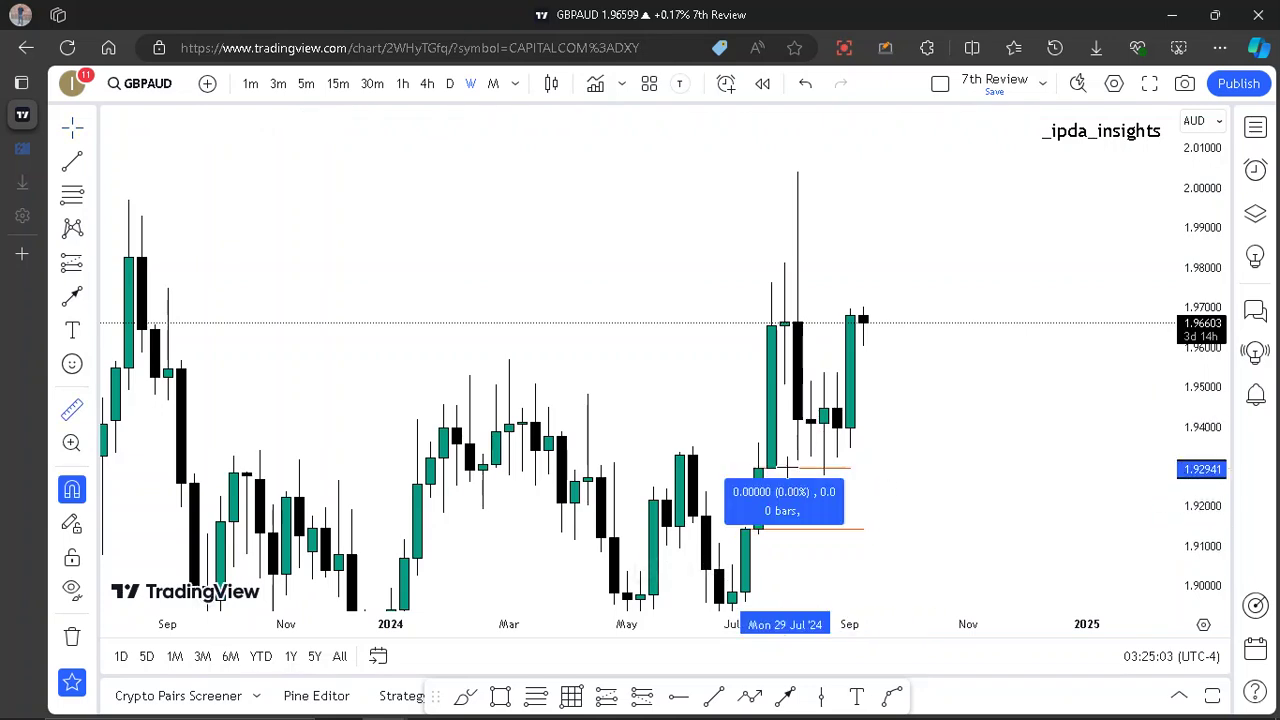
pyautogui.click(810, 506)
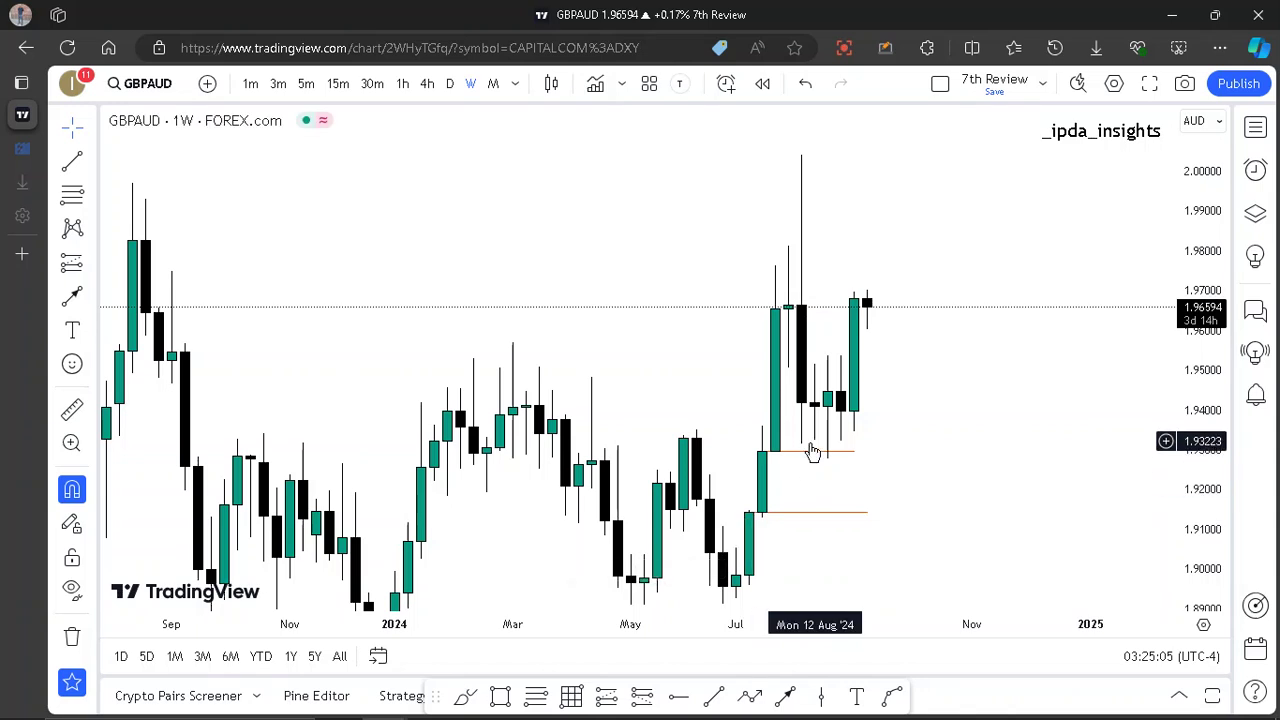
pyautogui.moveTo(814, 453); pyautogui.dragTo(763, 431)
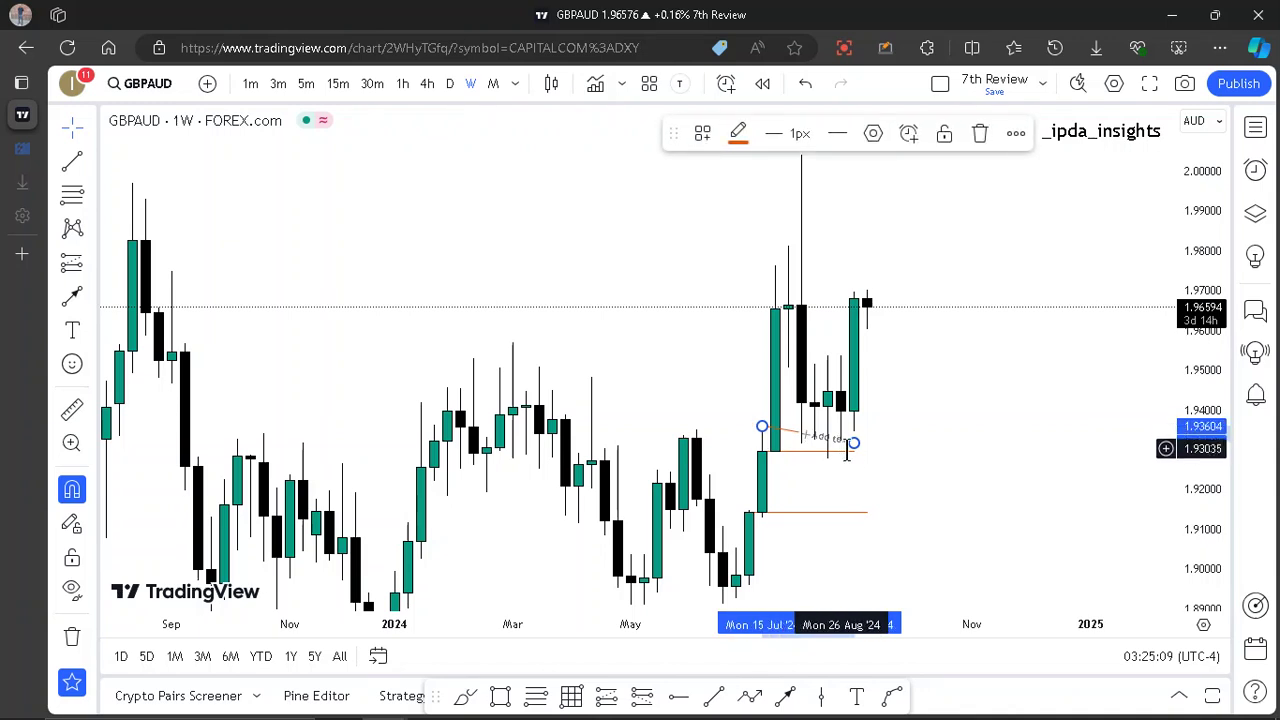
pyautogui.moveTo(856, 446); pyautogui.dragTo(851, 429)
pyautogui.click(877, 427)
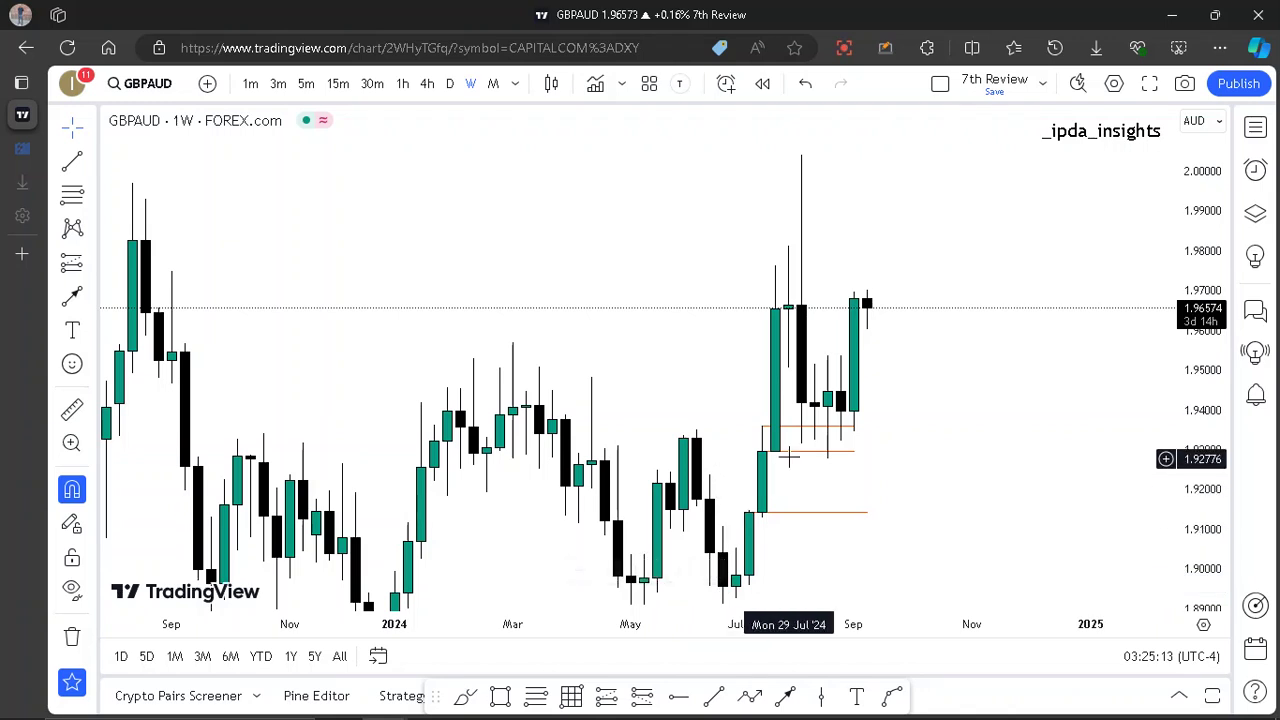
# - Move the topmost line to start at the 10 Jun '24 candle at about 1.933, keep it horizontal and increase its thickness
pyautogui.moveTo(763, 428); pyautogui.dragTo(697, 438)
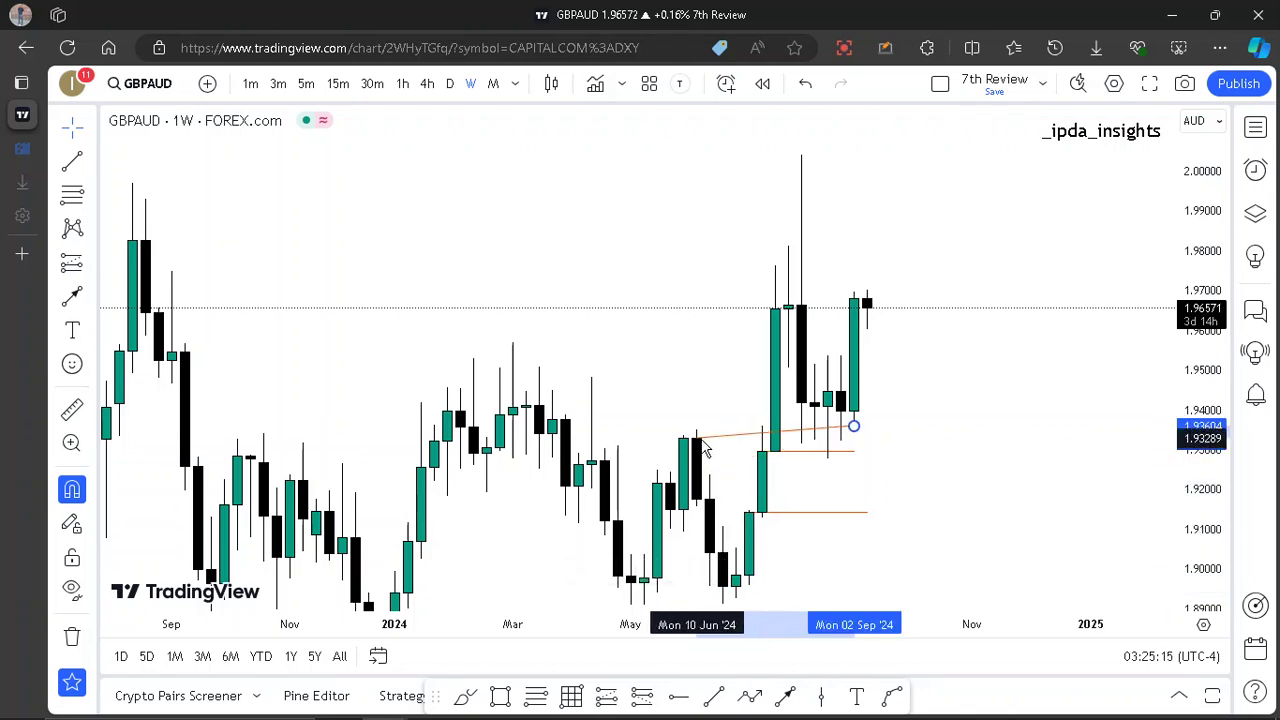
pyautogui.moveTo(853, 430)
pyautogui.mouseDown()
pyautogui.moveTo(877, 466)
pyautogui.moveTo(880, 438)
pyautogui.mouseUp()
pyautogui.click(800, 133)
pyautogui.click(803, 204)
pyautogui.click(977, 243)
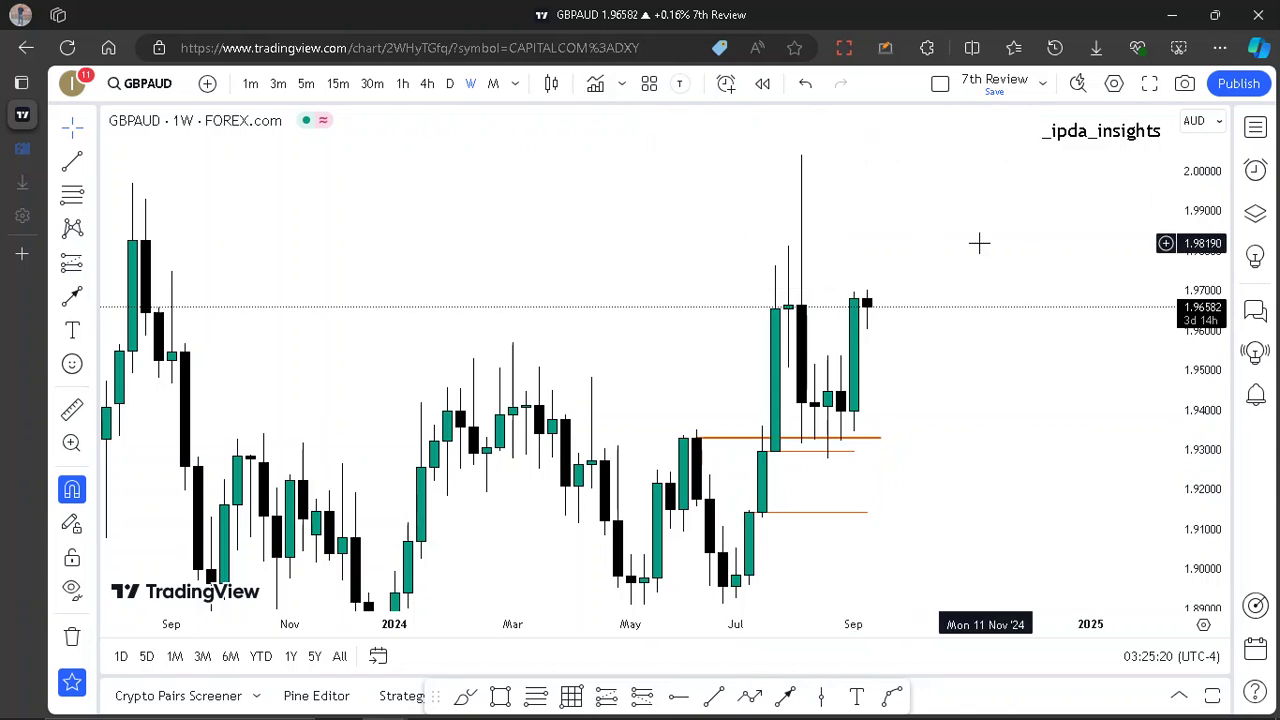
# - Delete all three horizontal lines from the weekly chart
pyautogui.click(868, 443)
pyautogui.click(980, 134)
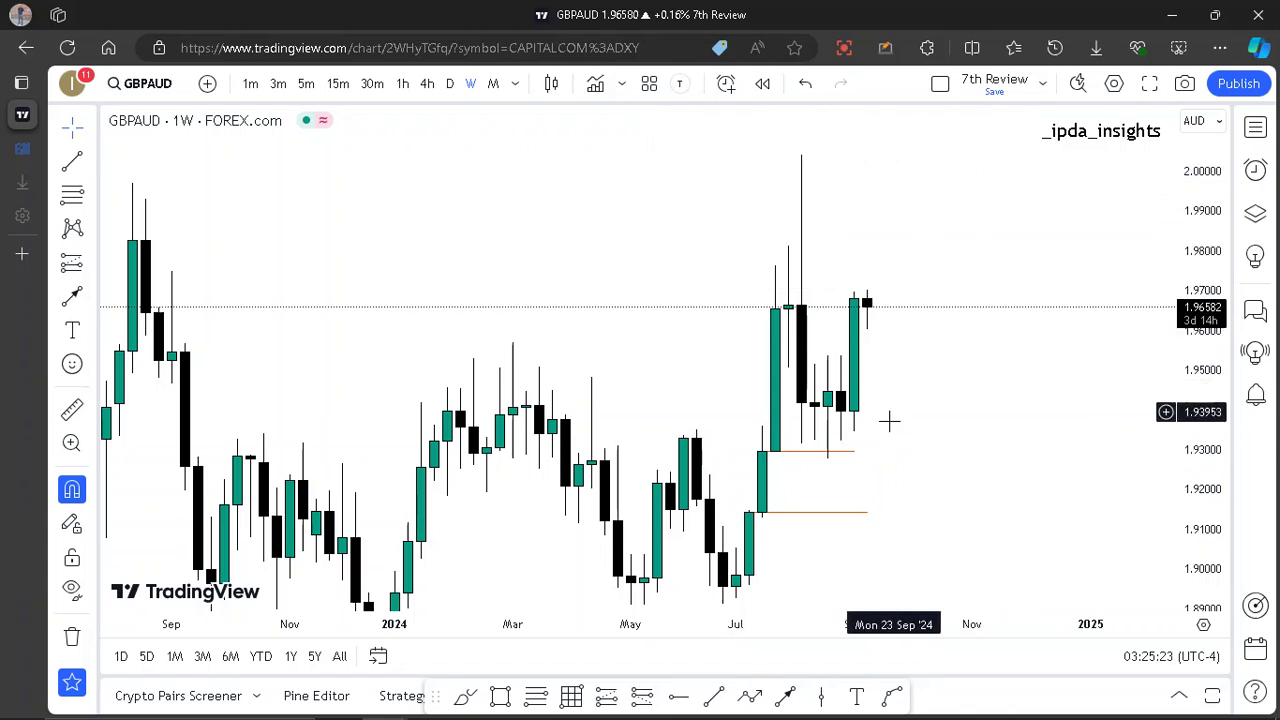
pyautogui.click(851, 451)
pyautogui.click(980, 134)
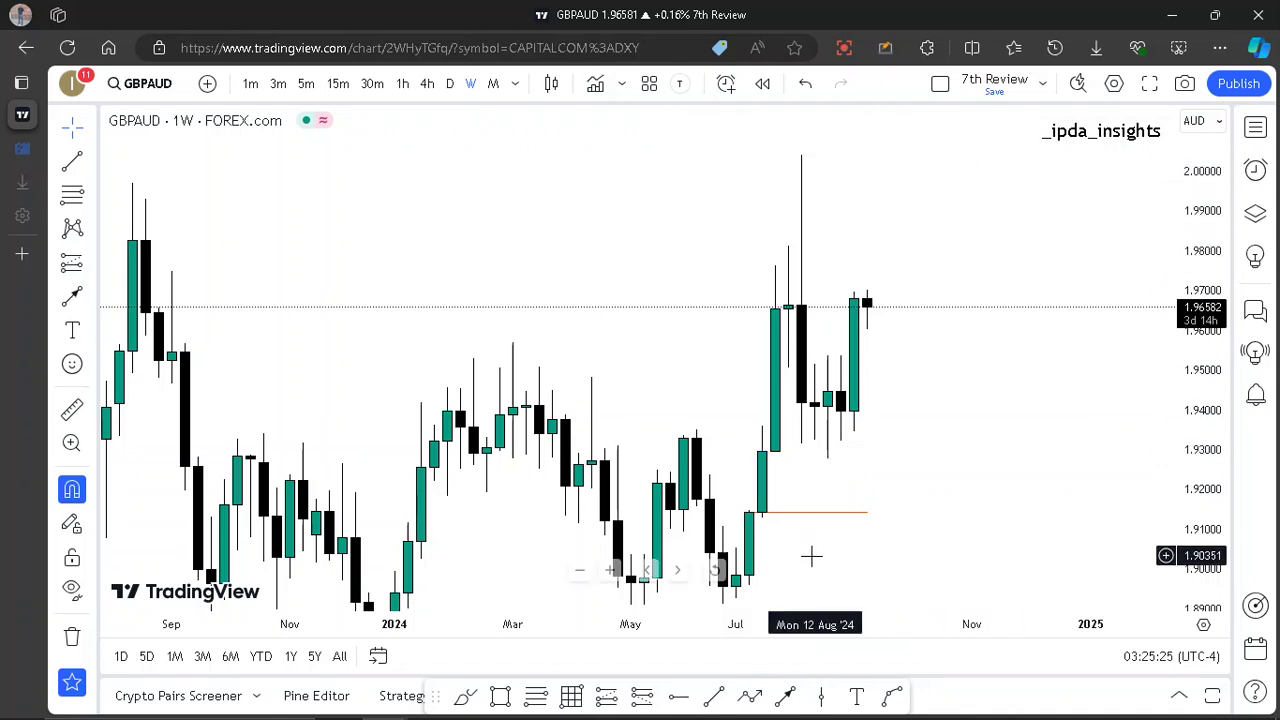
pyautogui.click(829, 513)
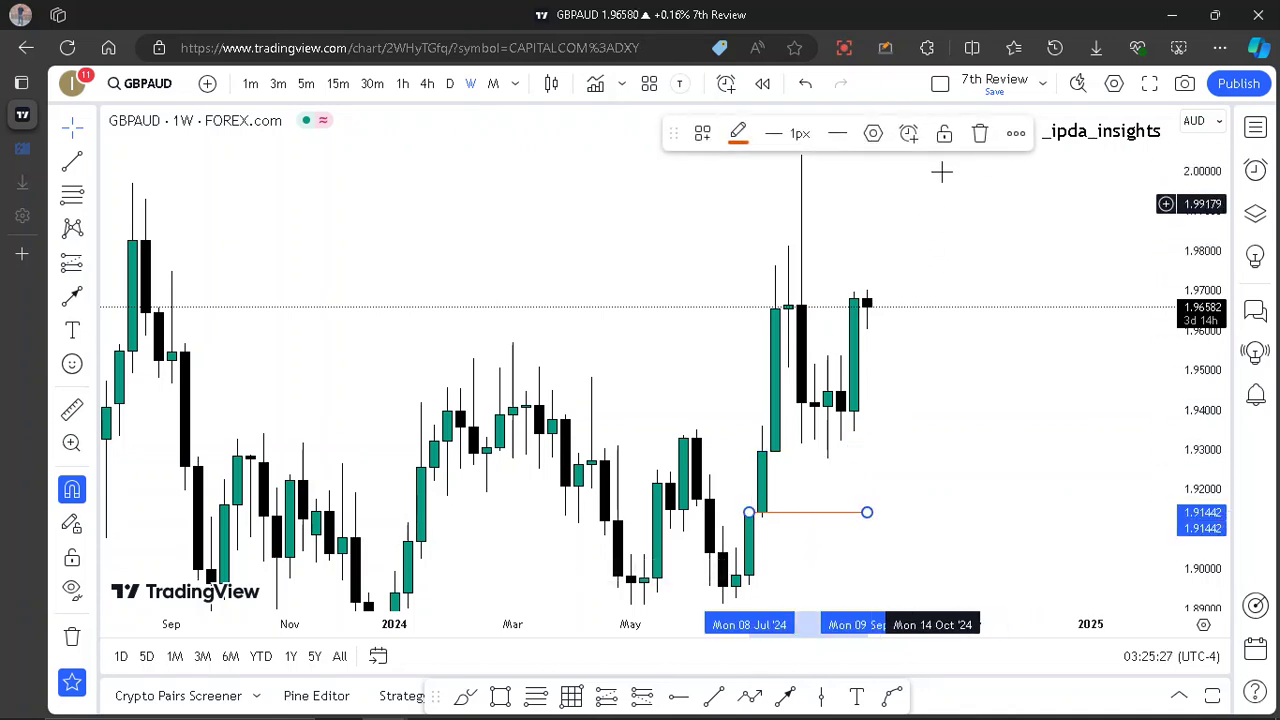
pyautogui.click(980, 134)
# - Switch the chart to the daily timeframe and frame the mid-July to September price action
pyautogui.click(451, 85)
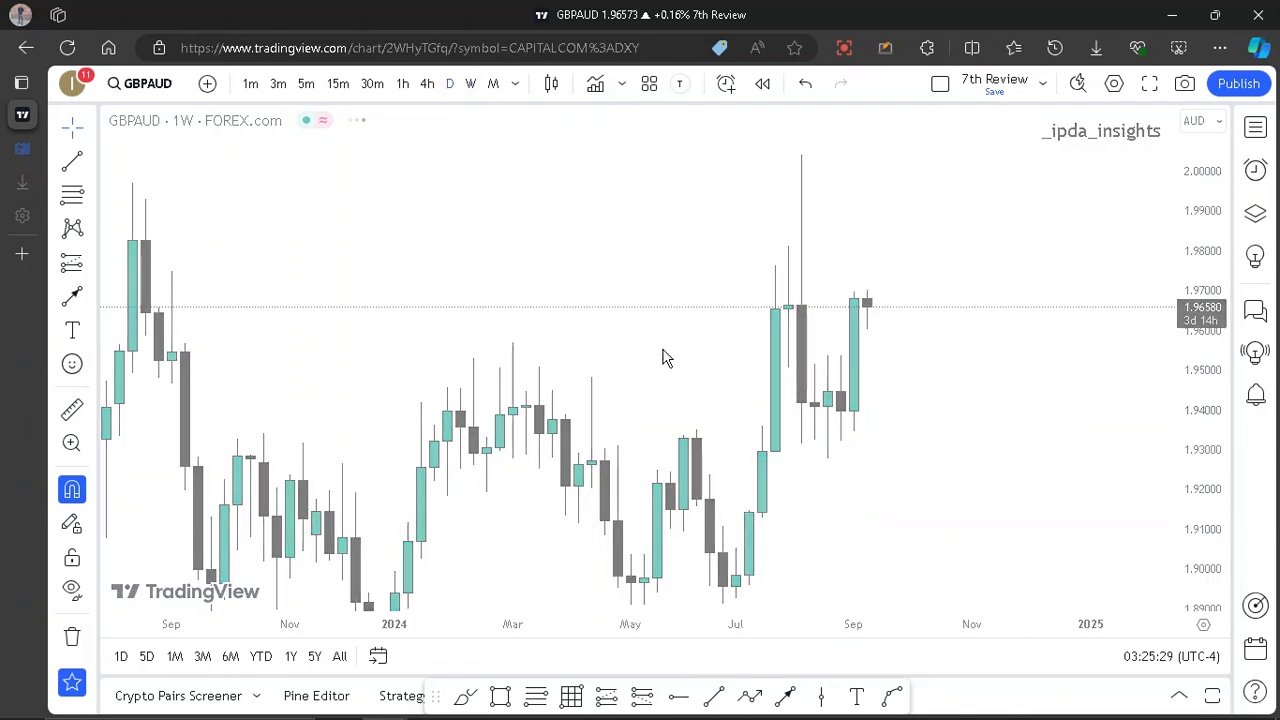
pyautogui.scroll(-4, 954, 449)
pyautogui.moveTo(1188, 550); pyautogui.dragTo(1168, 345)
pyautogui.moveTo(1054, 467); pyautogui.dragTo(1020, 386)
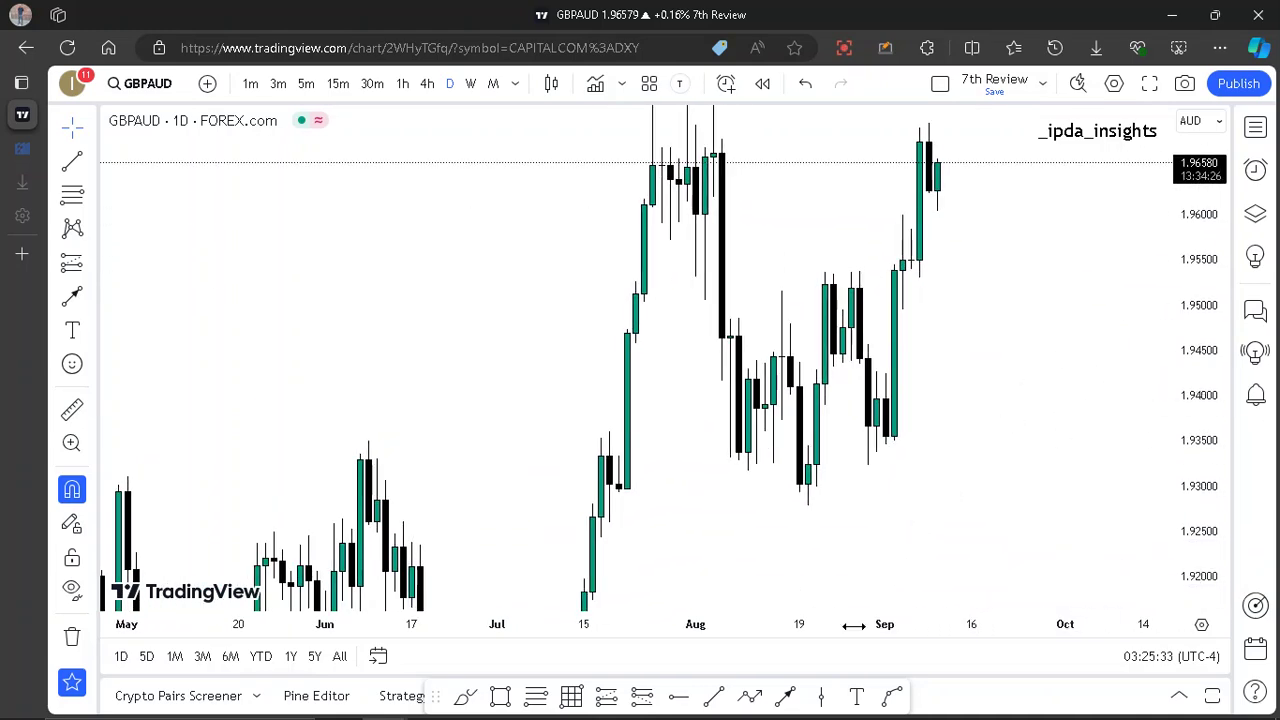
pyautogui.click(715, 703)
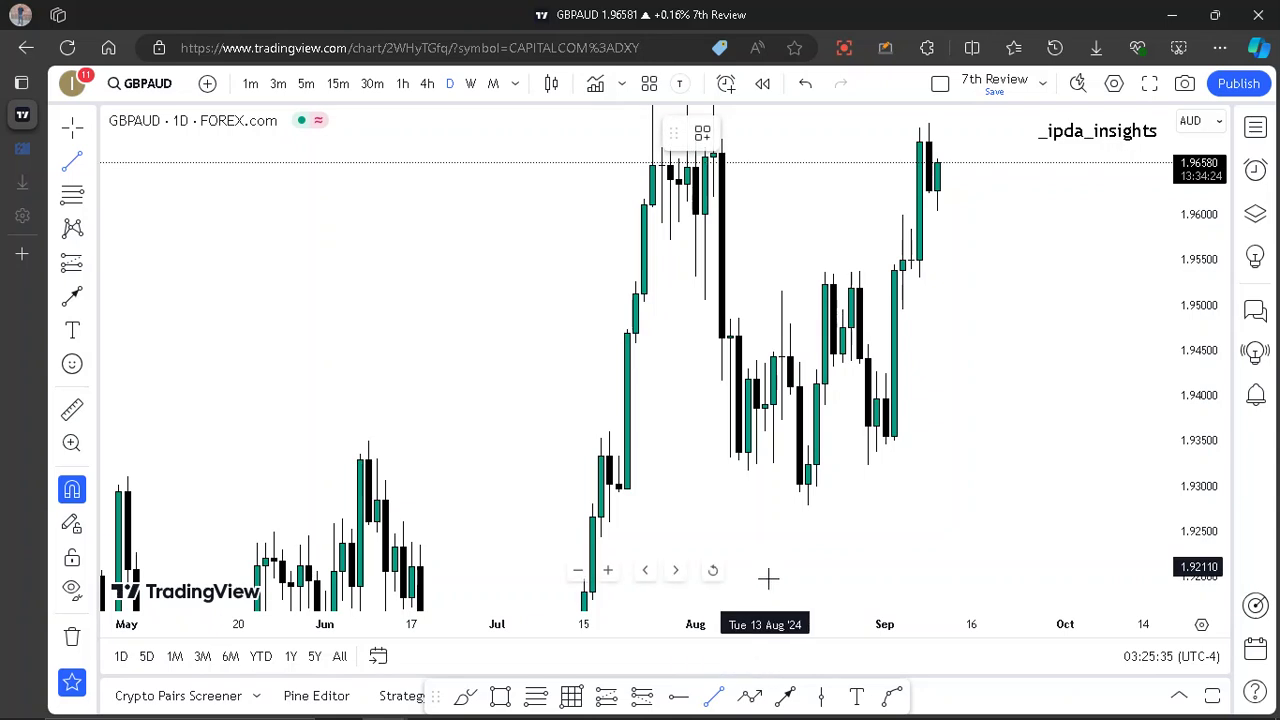
pyautogui.click(789, 698)
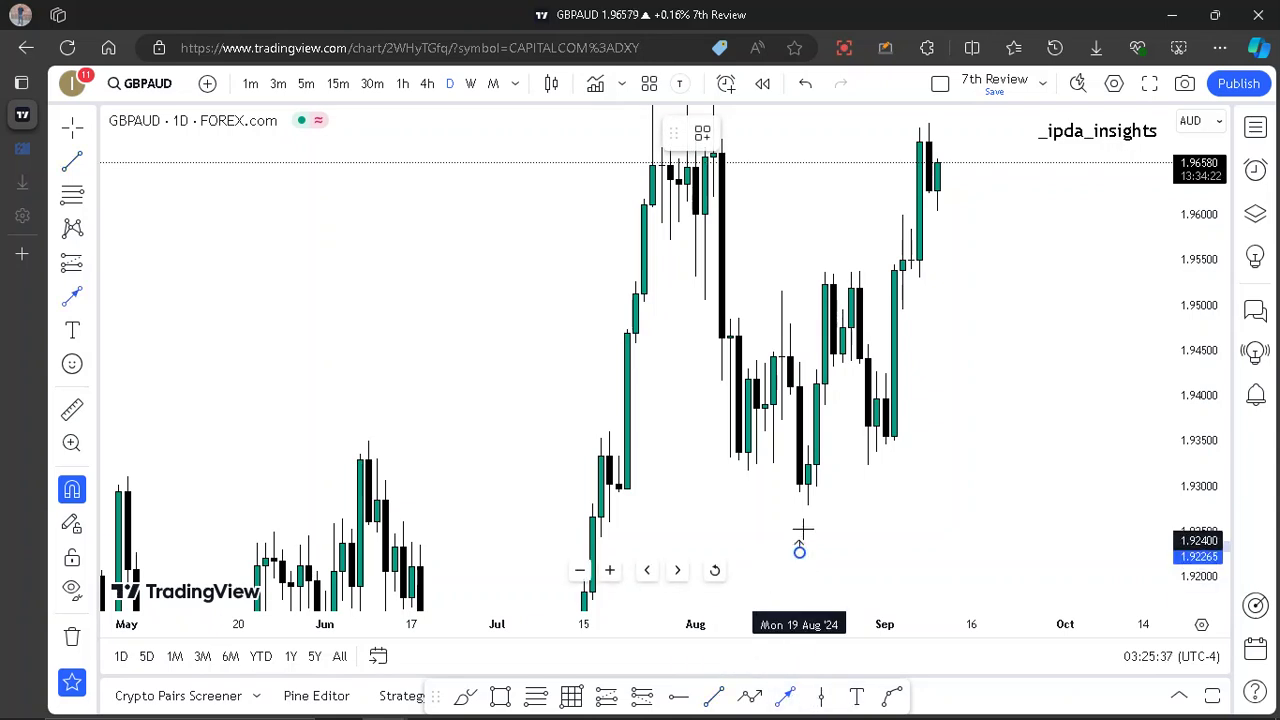
pyautogui.click(808, 506)
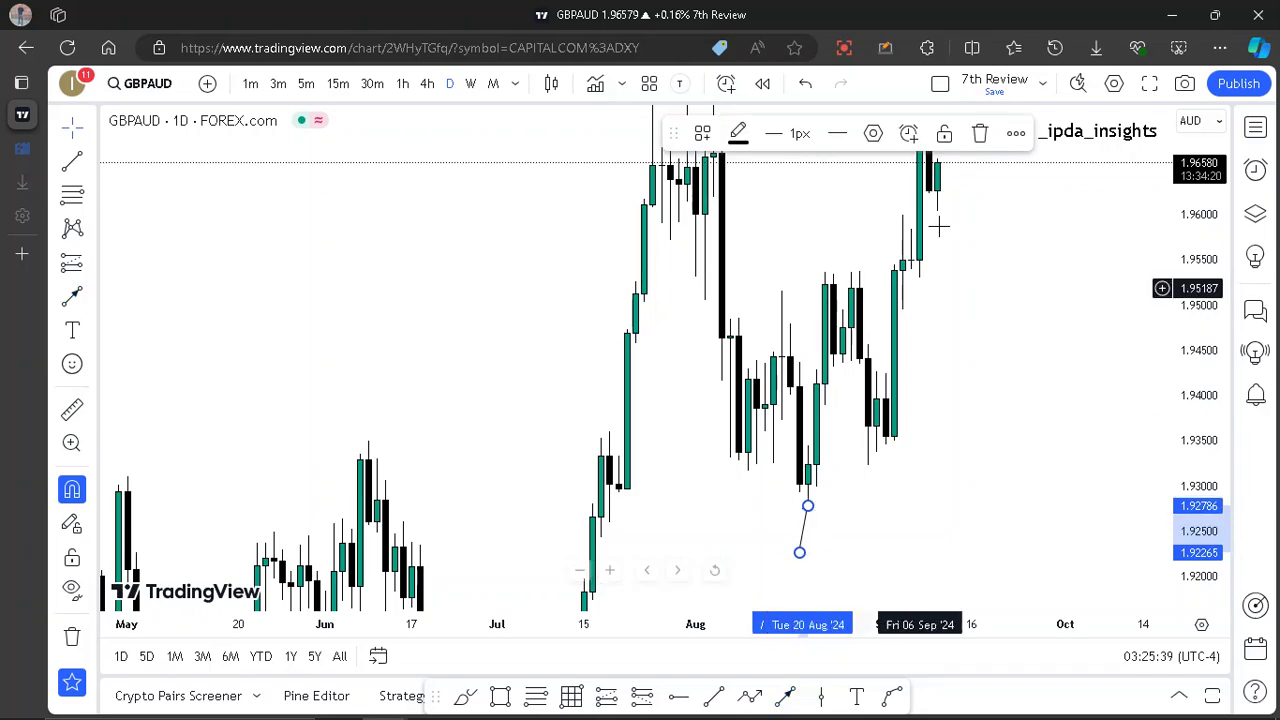
pyautogui.click(980, 134)
# - Draw a horizontal trend line at about 1.9343 from the 20 Aug '24 candle to 4 Sep '24
pyautogui.moveTo(1175, 284); pyautogui.dragTo(1175, 365)
pyautogui.scroll(2, 1100, 380)
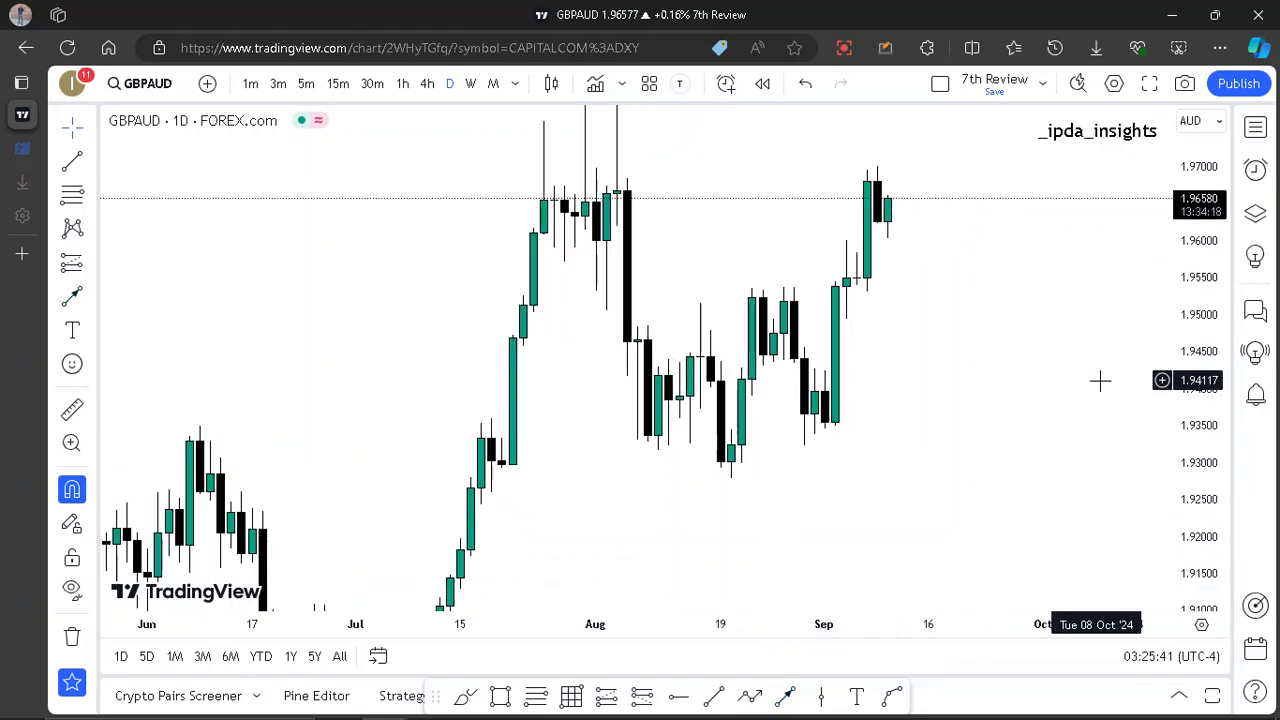
pyautogui.click(731, 430)
pyautogui.click(846, 430)
pyautogui.click(867, 427)
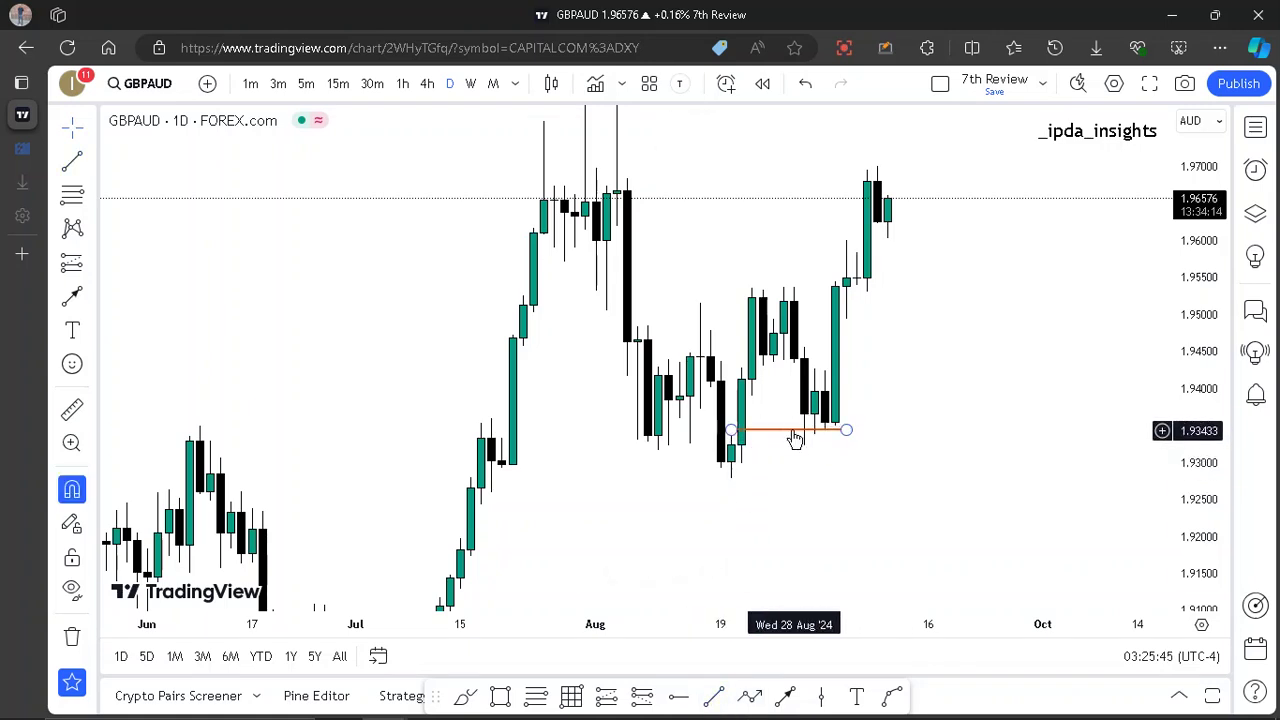
# - Duplicate the daily line and place the copy horizontally at about 1.9390 from 22 Aug '24 to 4 Sep '24
pyautogui.keyDown('ctrl'); pyautogui.moveTo(794, 430); pyautogui.dragTo(751, 397); pyautogui.keyUp('ctrl')
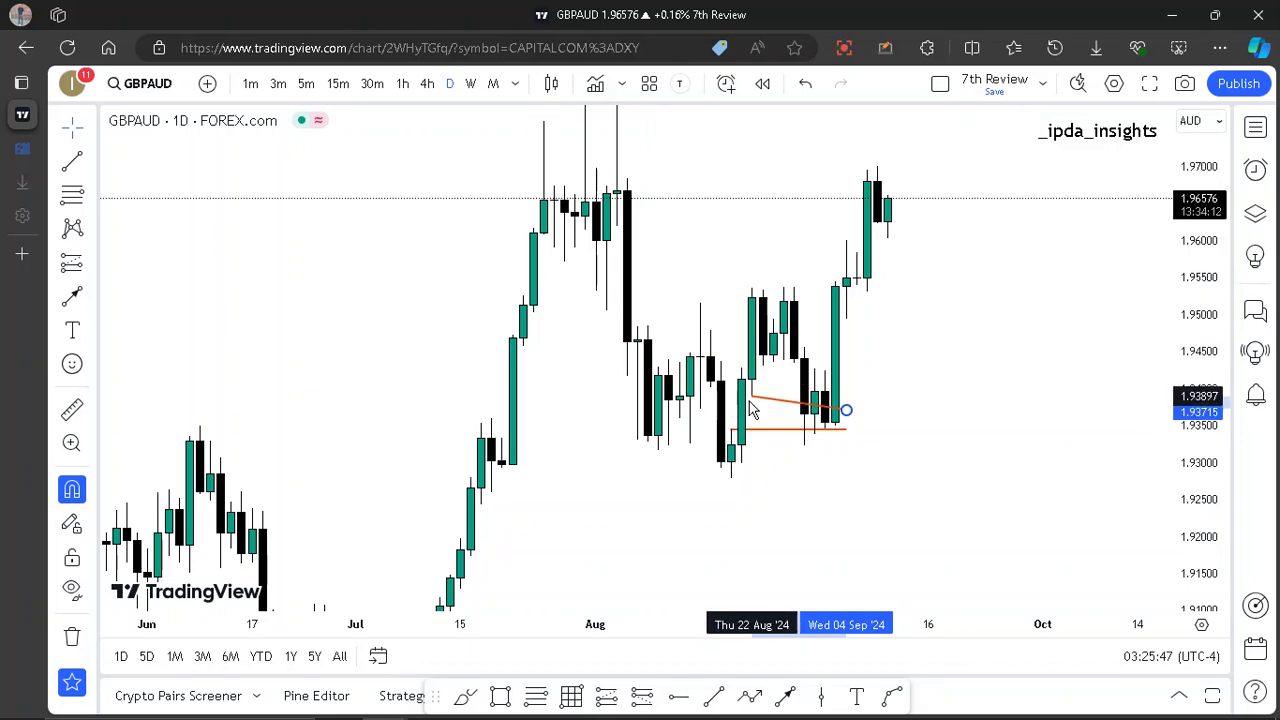
pyautogui.moveTo(849, 415); pyautogui.dragTo(849, 403)
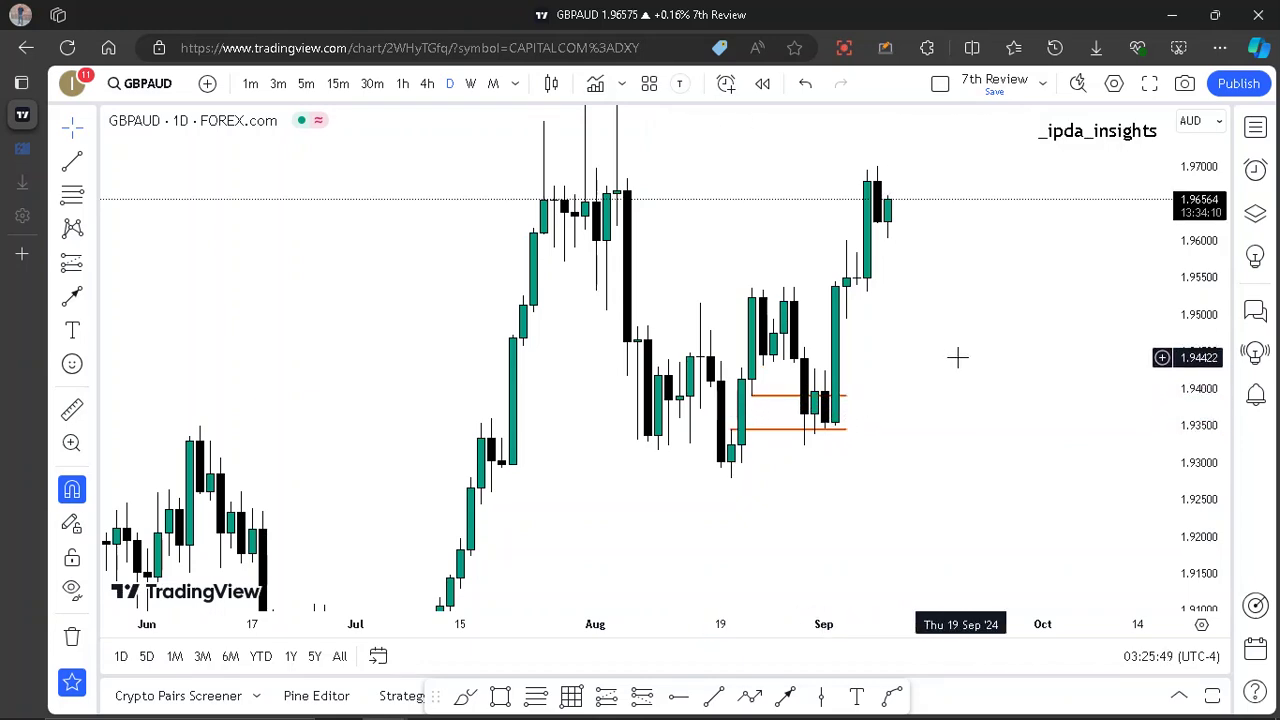
pyautogui.moveTo(954, 357); pyautogui.dragTo(908, 428)
pyautogui.moveTo(1172, 328)
pyautogui.mouseDown()
pyautogui.moveTo(1074, 374)
pyautogui.moveTo(1003, 446)
pyautogui.mouseUp()
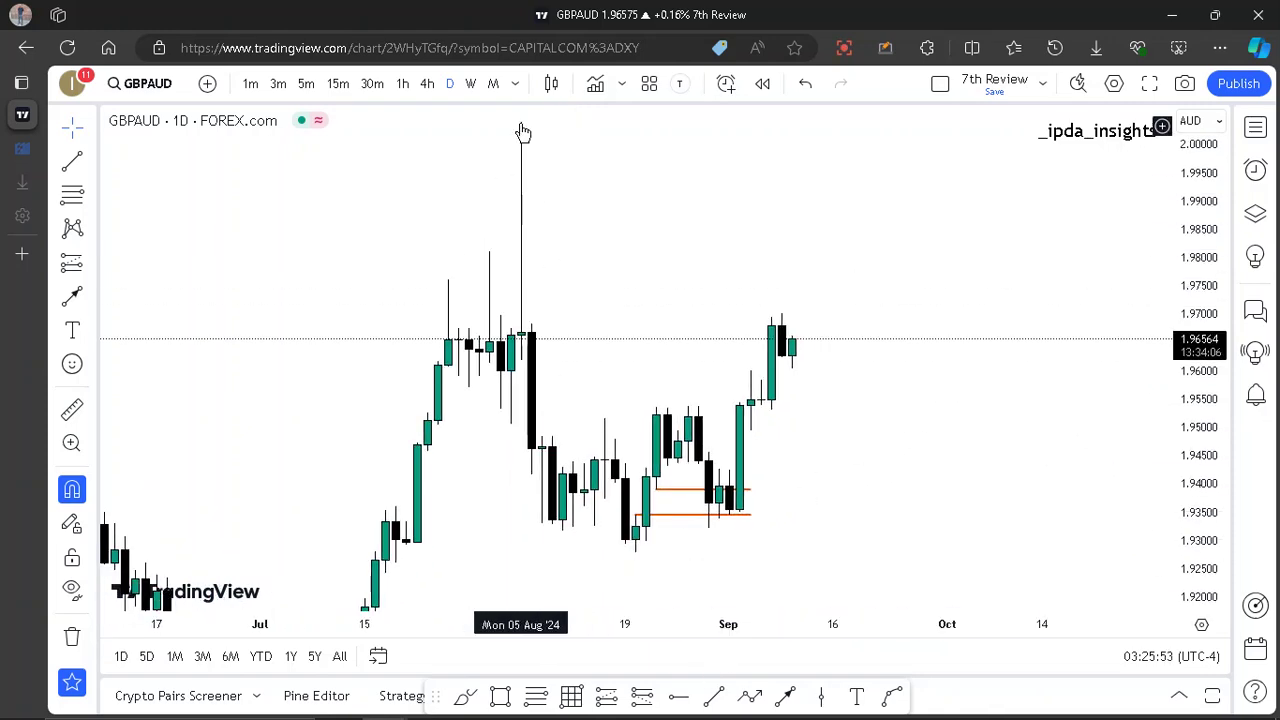
# - Draw a Fibonacci retracement over the upper wick of the 5 Aug '24 daily candle and delete it
pyautogui.click(536, 698)
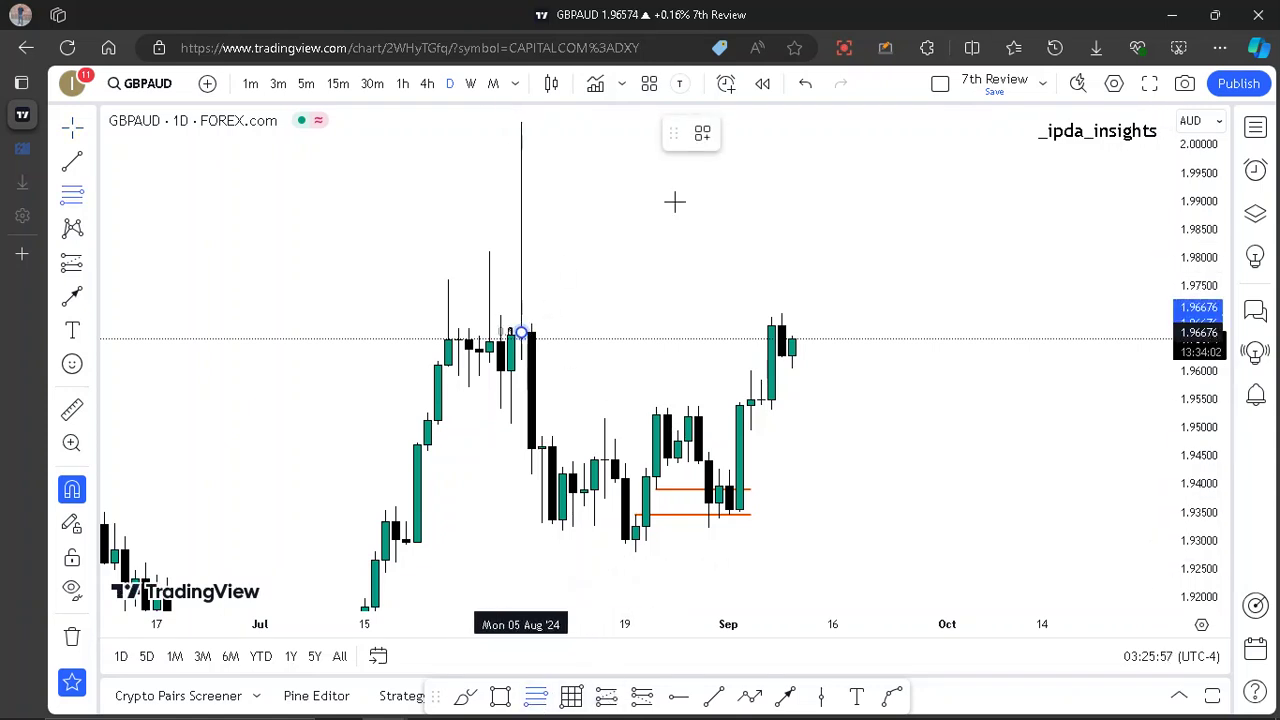
pyautogui.click(847, 123)
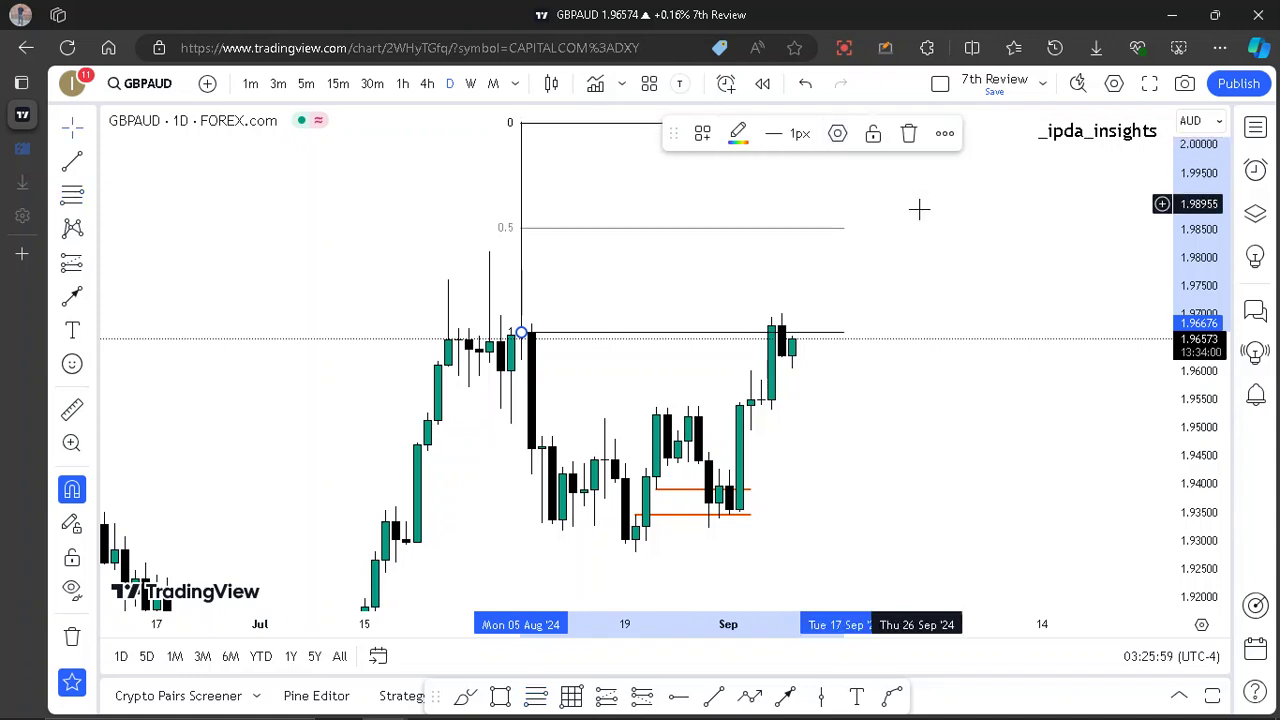
pyautogui.click(837, 334)
pyautogui.click(909, 135)
# - Draw a horizontal trend line at 1.97009 from the 9 Sep '24 high to 17 Sep and apply the BUY drawing template
pyautogui.scroll(2, 934, 321)
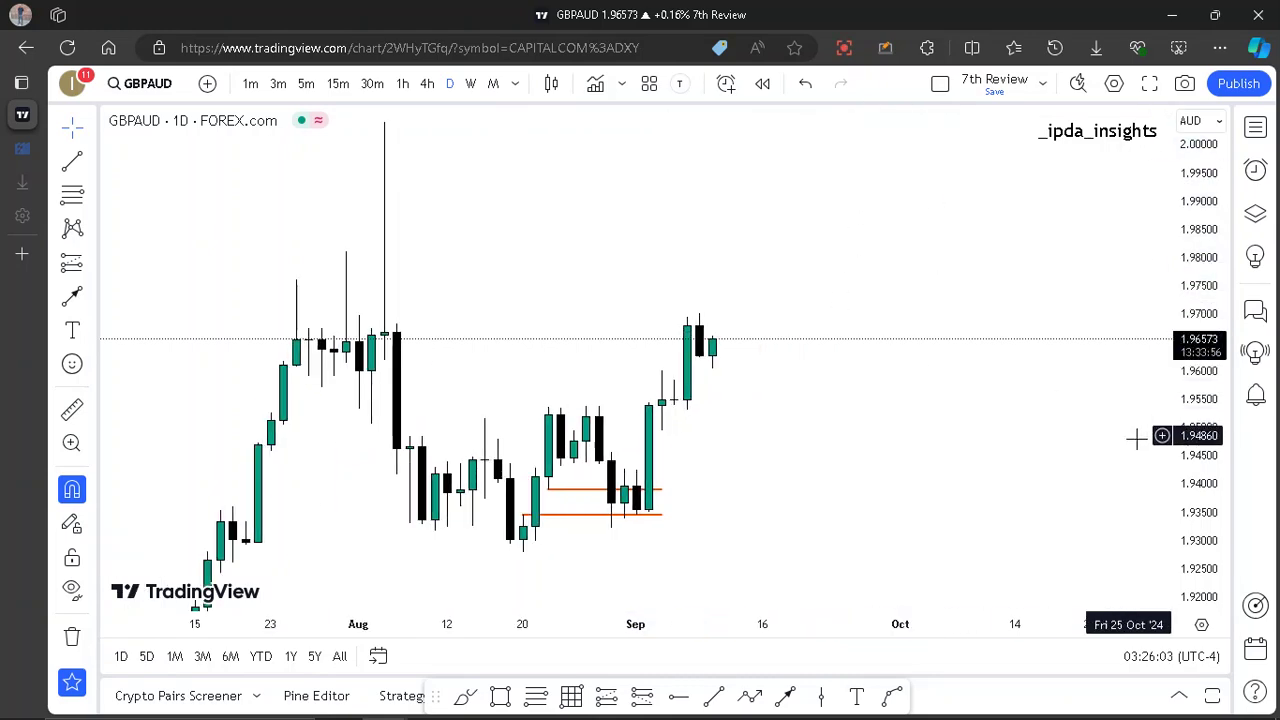
pyautogui.scroll(3, 1074, 340)
pyautogui.moveTo(958, 354); pyautogui.dragTo(1029, 345)
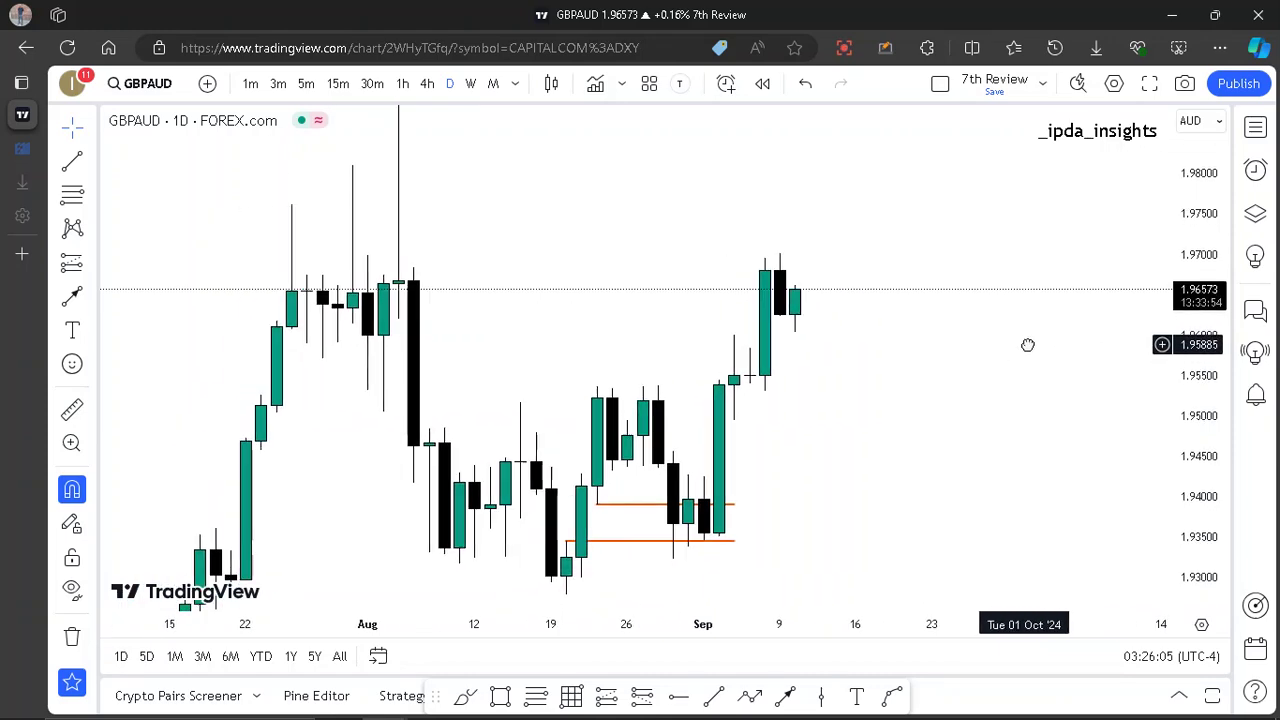
pyautogui.click(714, 697)
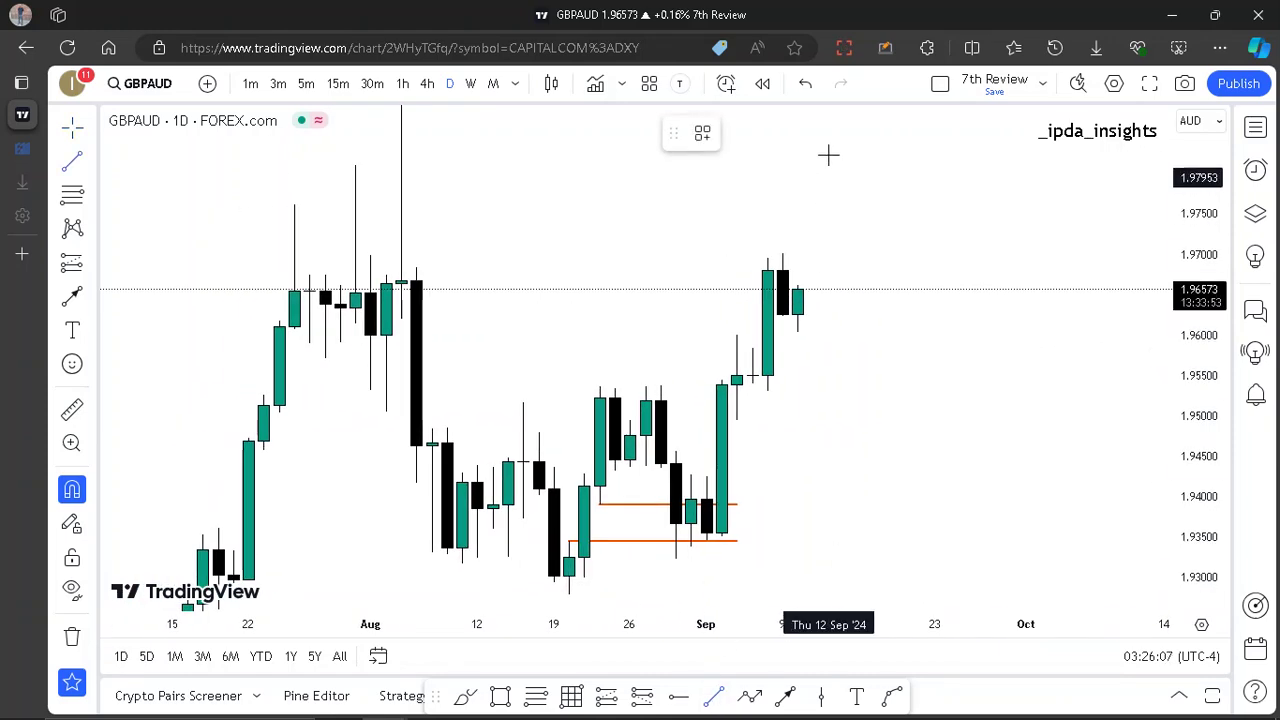
pyautogui.click(782, 254)
pyautogui.click(874, 255)
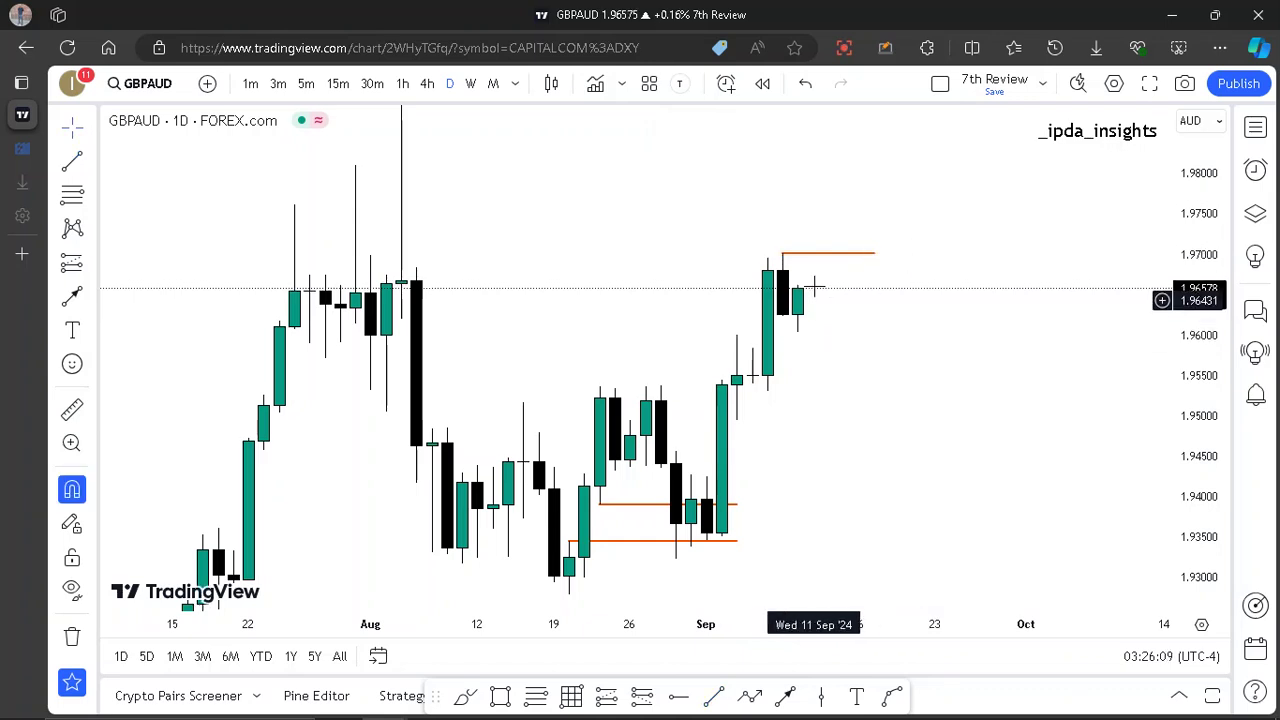
pyautogui.click(704, 133)
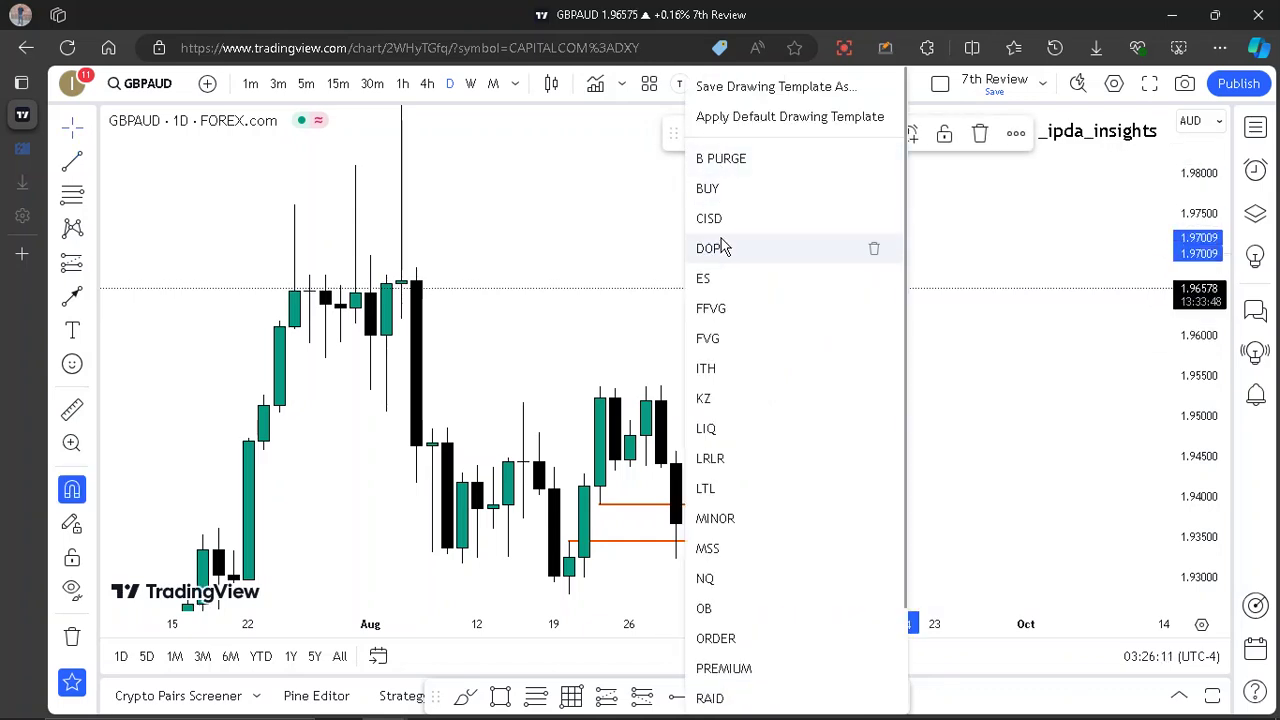
pyautogui.click(707, 188)
pyautogui.click(912, 248)
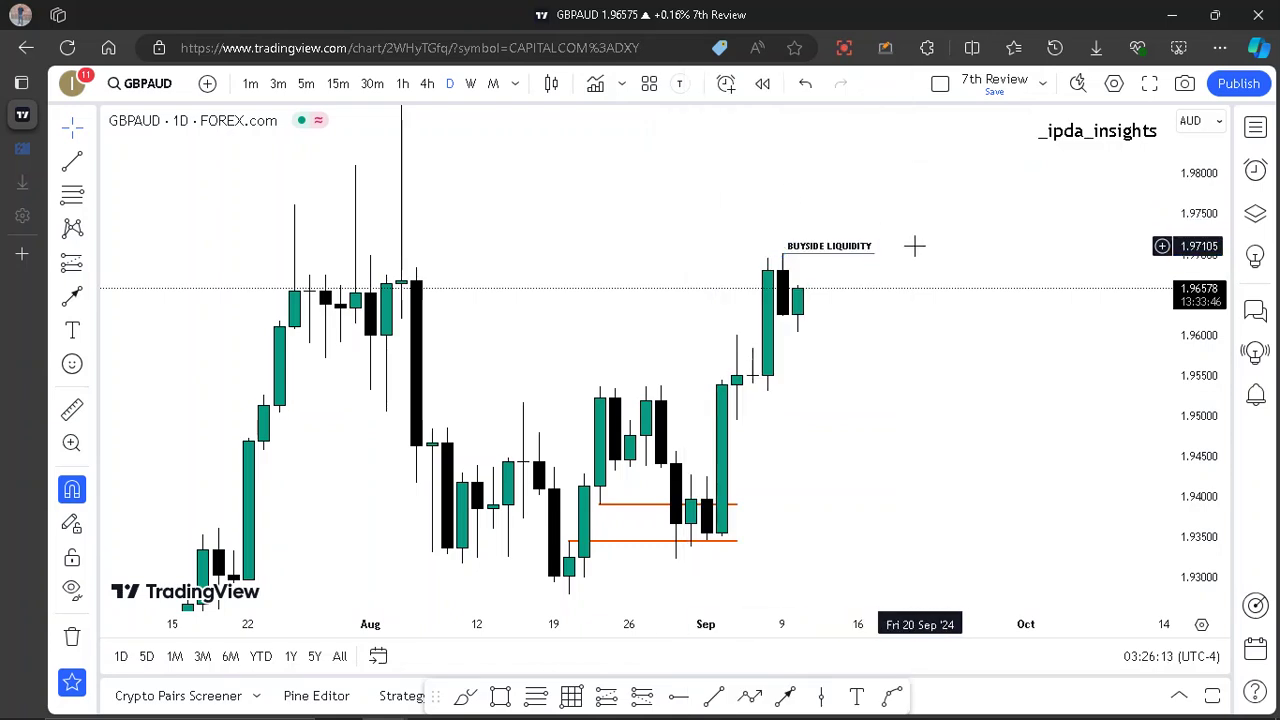
# - Add two short horizontal lines ending at 11 Sep '24: from the 5 Sep high at about 1.9584 and the 9 Sep candle at about 1.9621
pyautogui.click(714, 698)
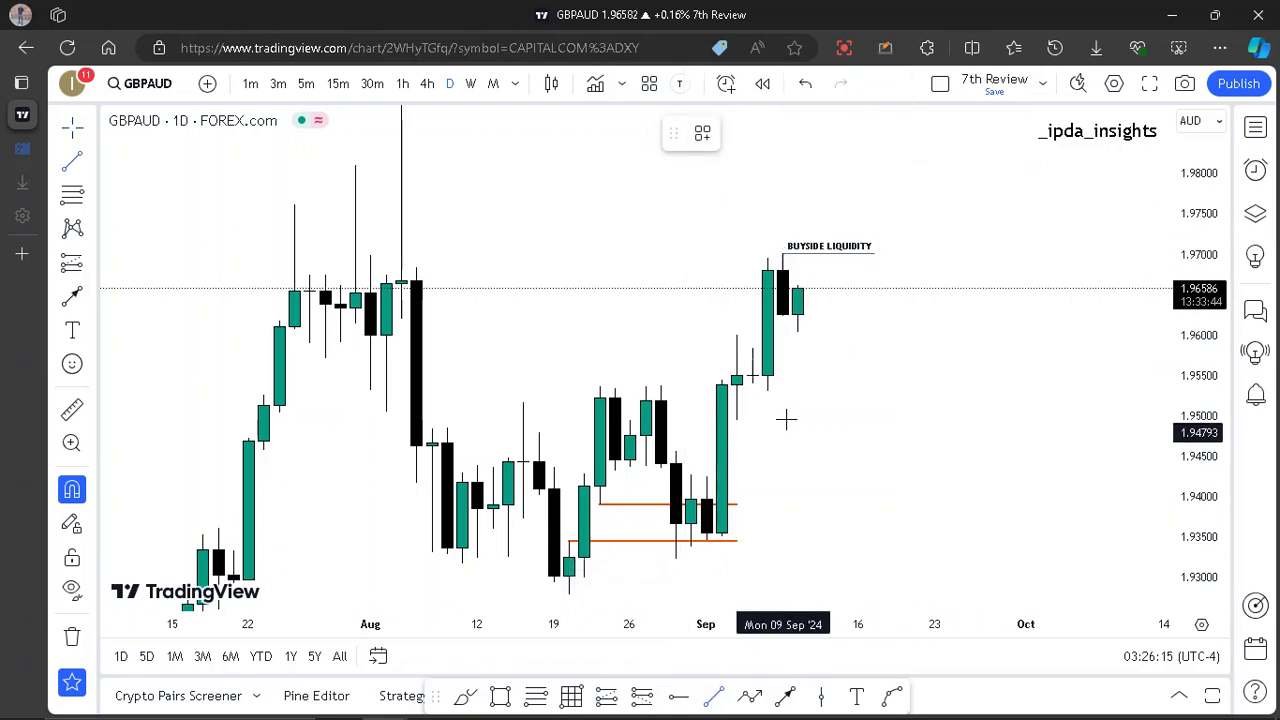
pyautogui.click(752, 348)
pyautogui.click(820, 346)
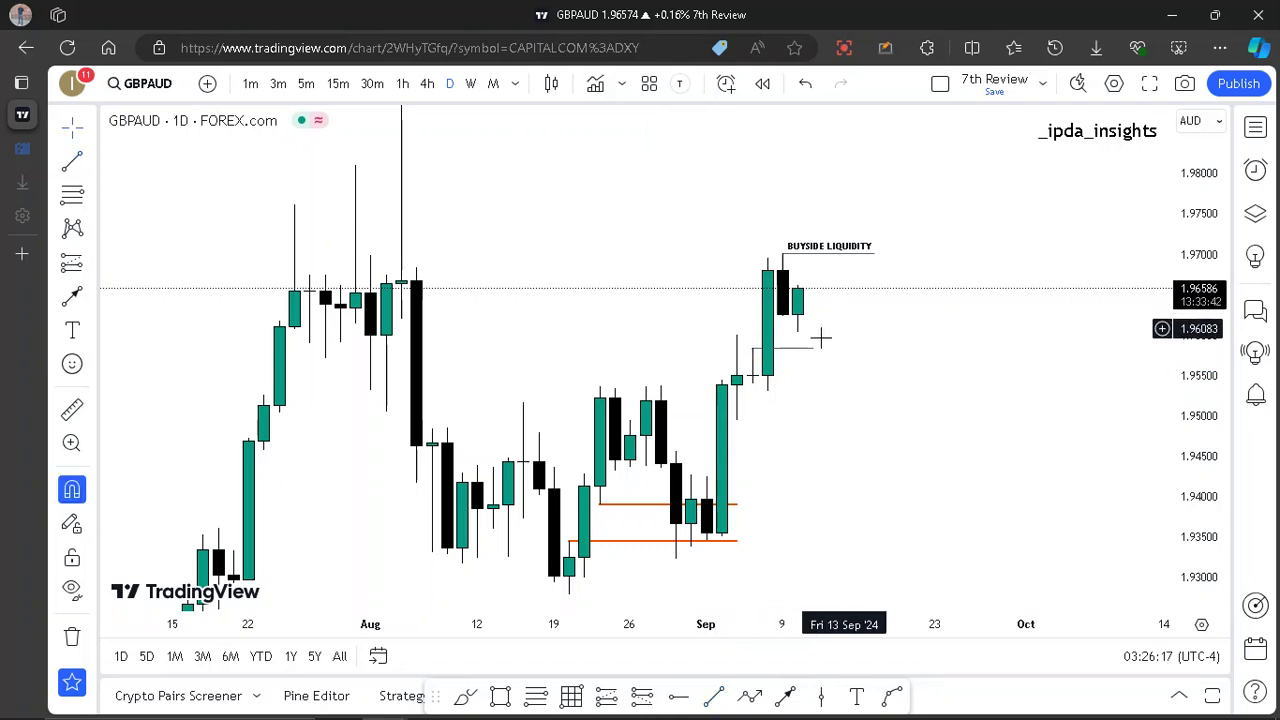
pyautogui.moveTo(801, 347)
pyautogui.mouseDown()
pyautogui.moveTo(816, 342)
pyautogui.moveTo(783, 316)
pyautogui.moveTo(948, 341)
pyautogui.mouseUp()
pyautogui.click(856, 322)
pyautogui.scroll(1, 857, 320)
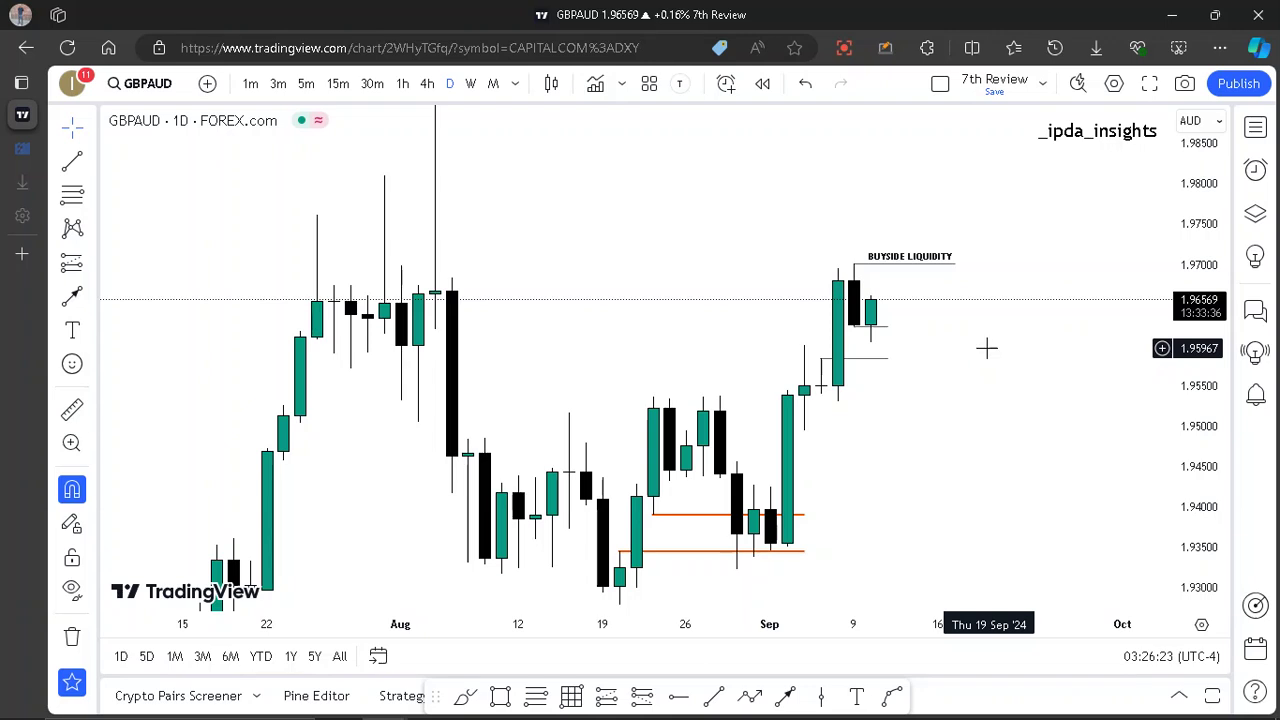
# - Shorten the buyside liquidity line so it ends at 16 Sep '24
pyautogui.scroll(1, 986, 346)
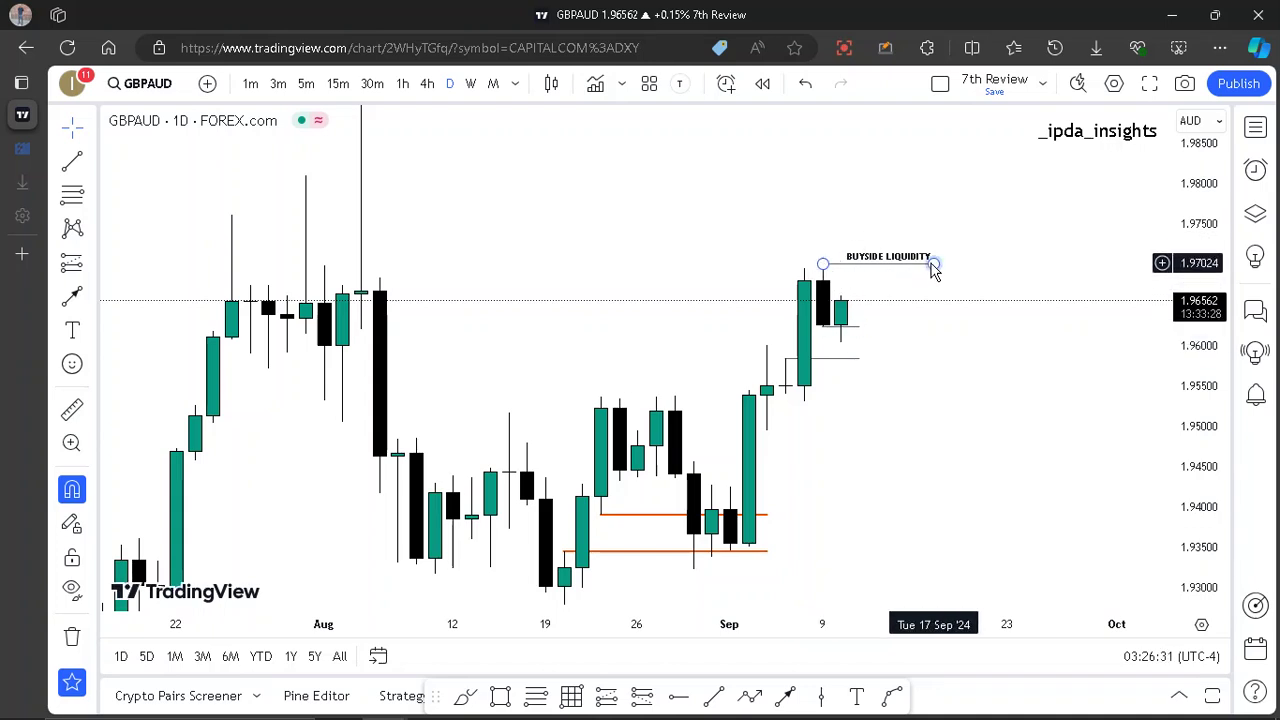
pyautogui.moveTo(933, 268); pyautogui.dragTo(921, 275)
pyautogui.click(878, 295)
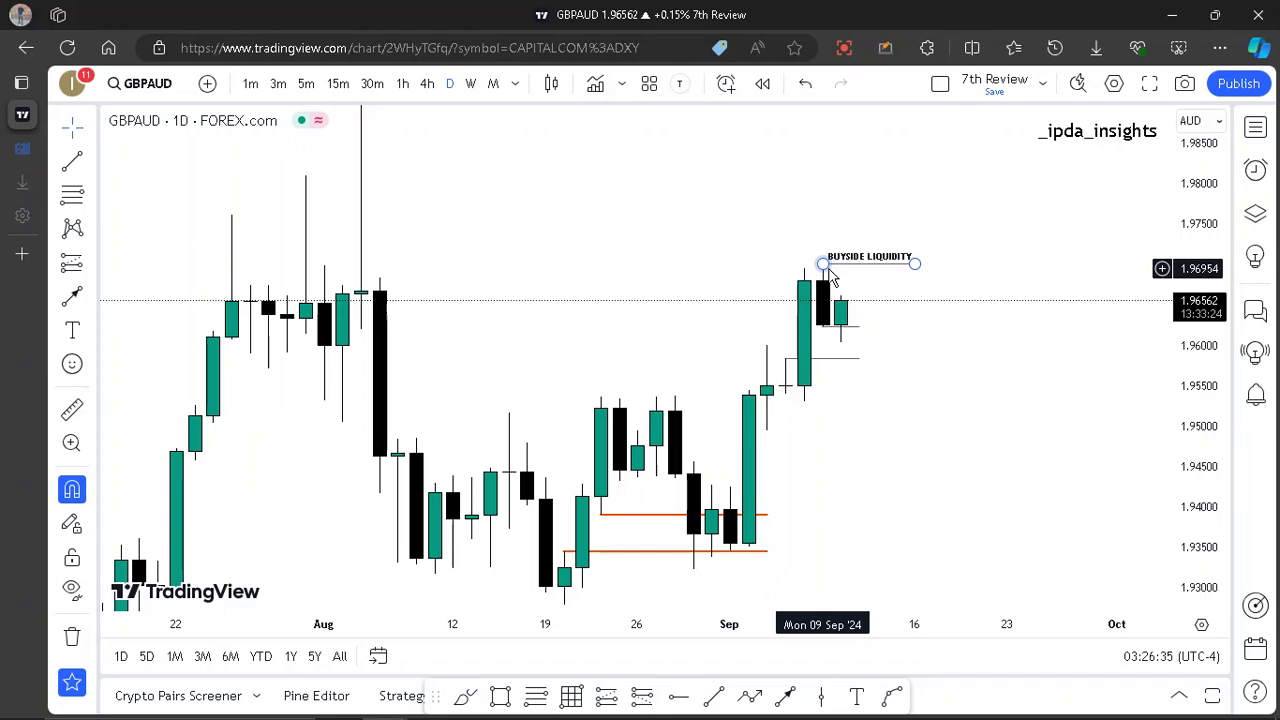
# - Draw a Fibonacci retracement across the daily gap from 1.95844 on 5 Sep '24 to about 1.9621 on 11 Sep '24
pyautogui.scroll(3, 983, 317)
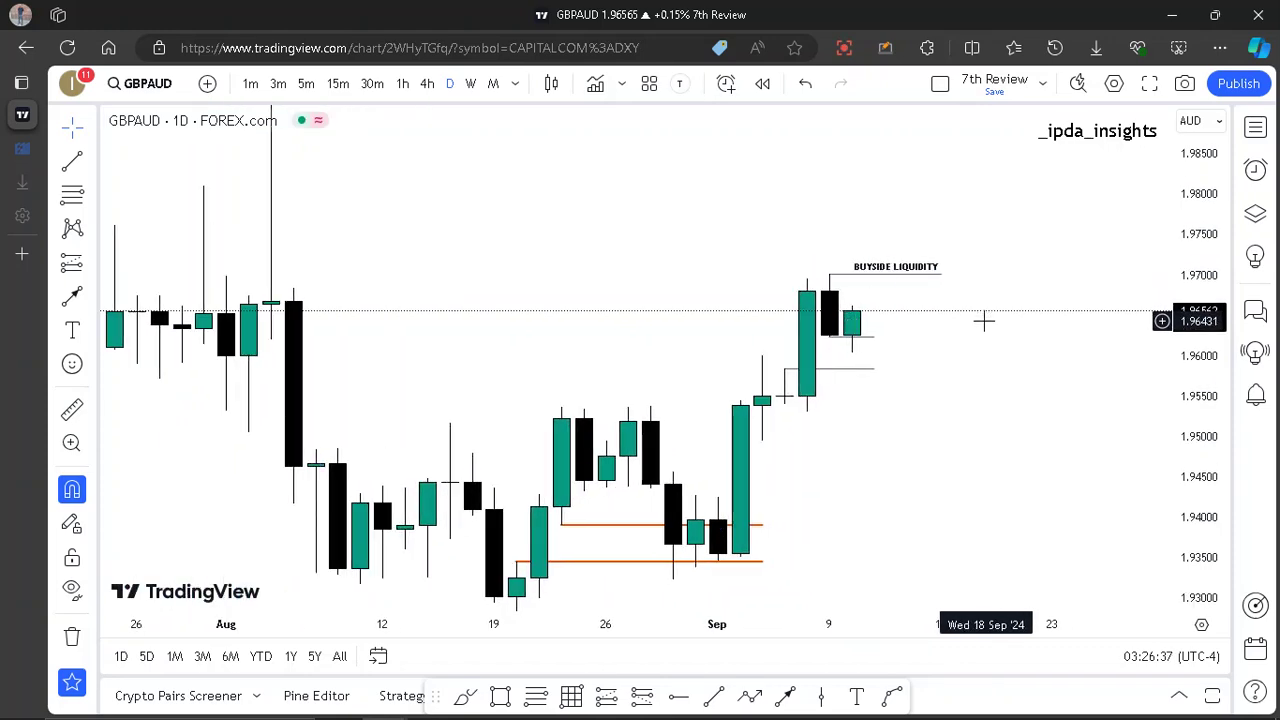
pyautogui.scroll(-2, 1045, 335)
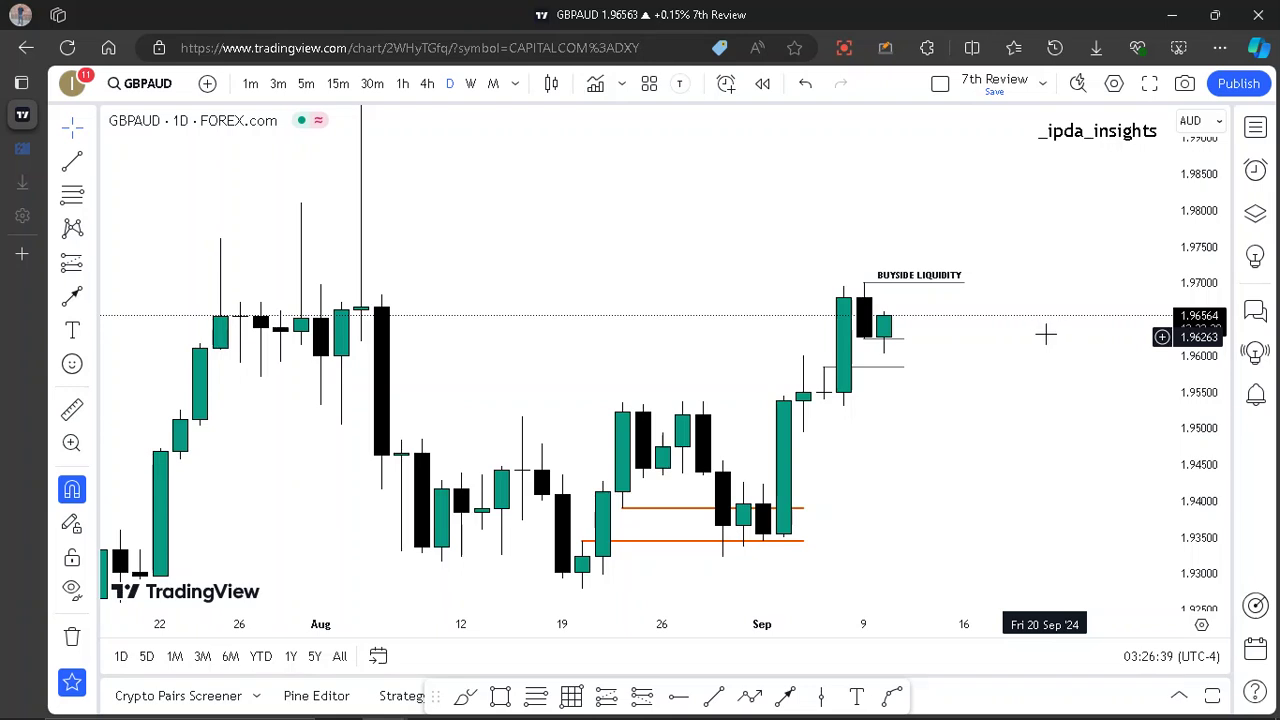
pyautogui.moveTo(1054, 308); pyautogui.dragTo(1056, 309)
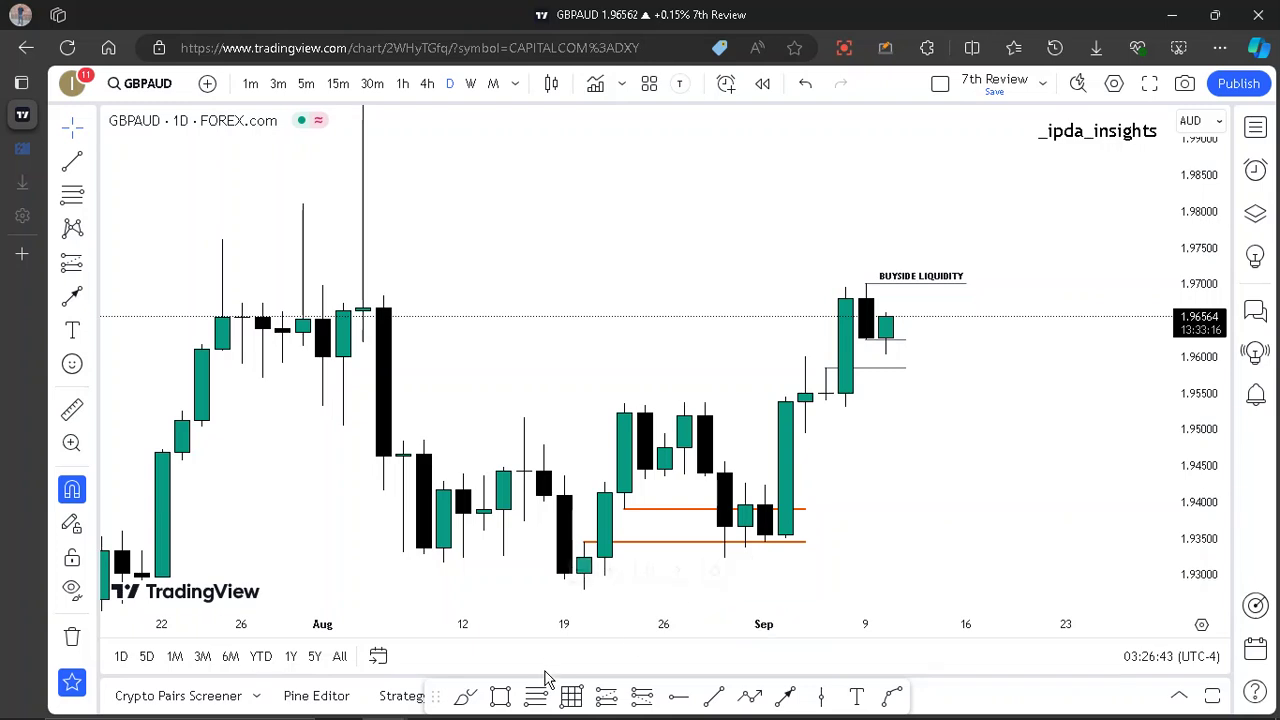
pyautogui.click(537, 700)
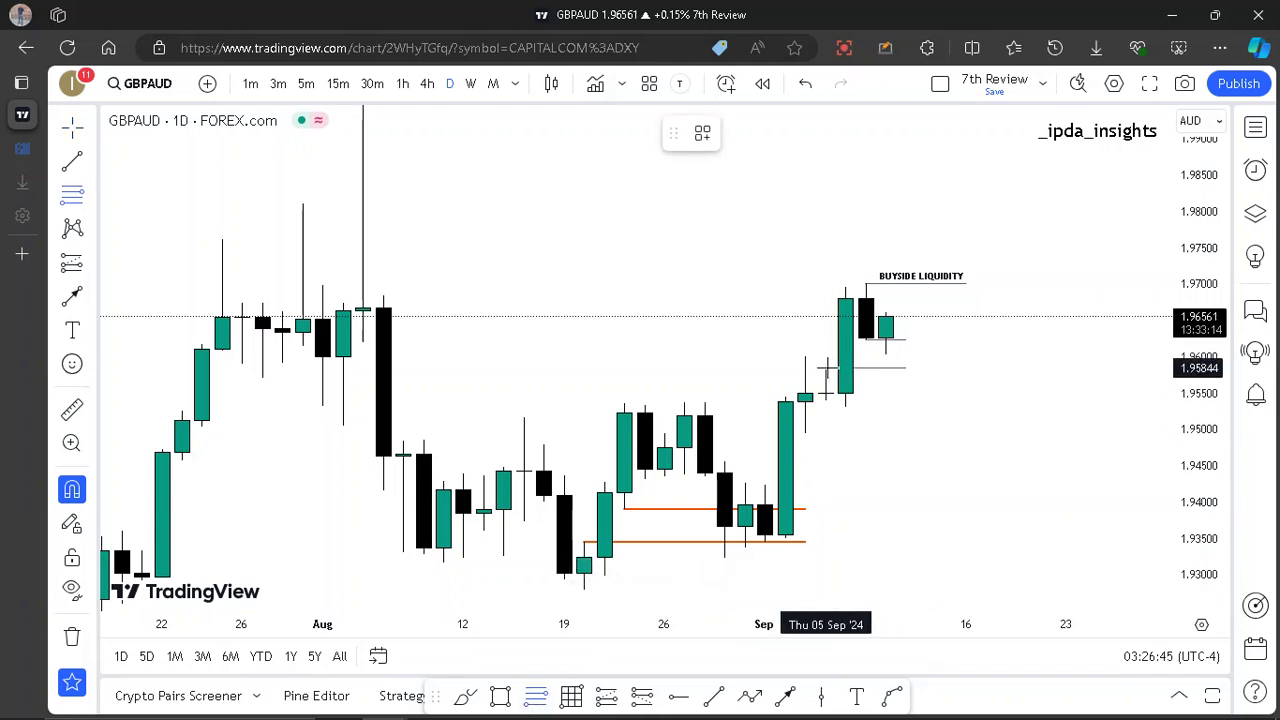
pyautogui.click(825, 368)
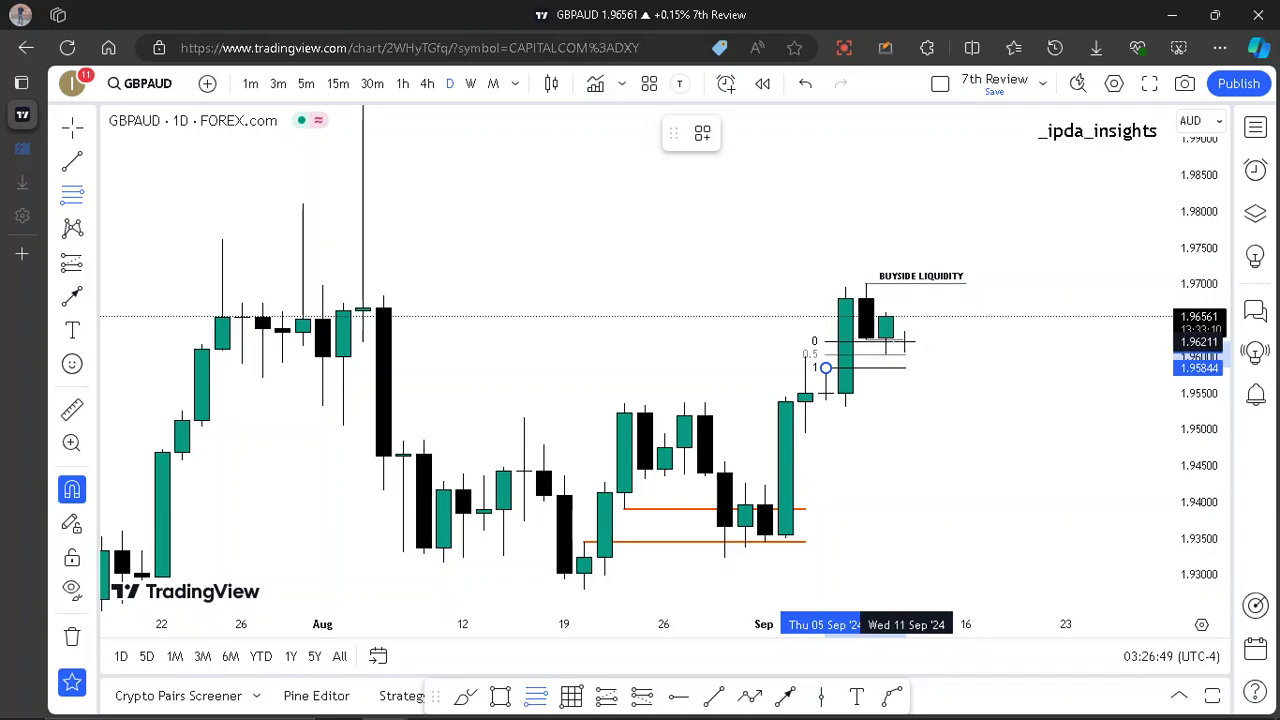
pyautogui.click(905, 340)
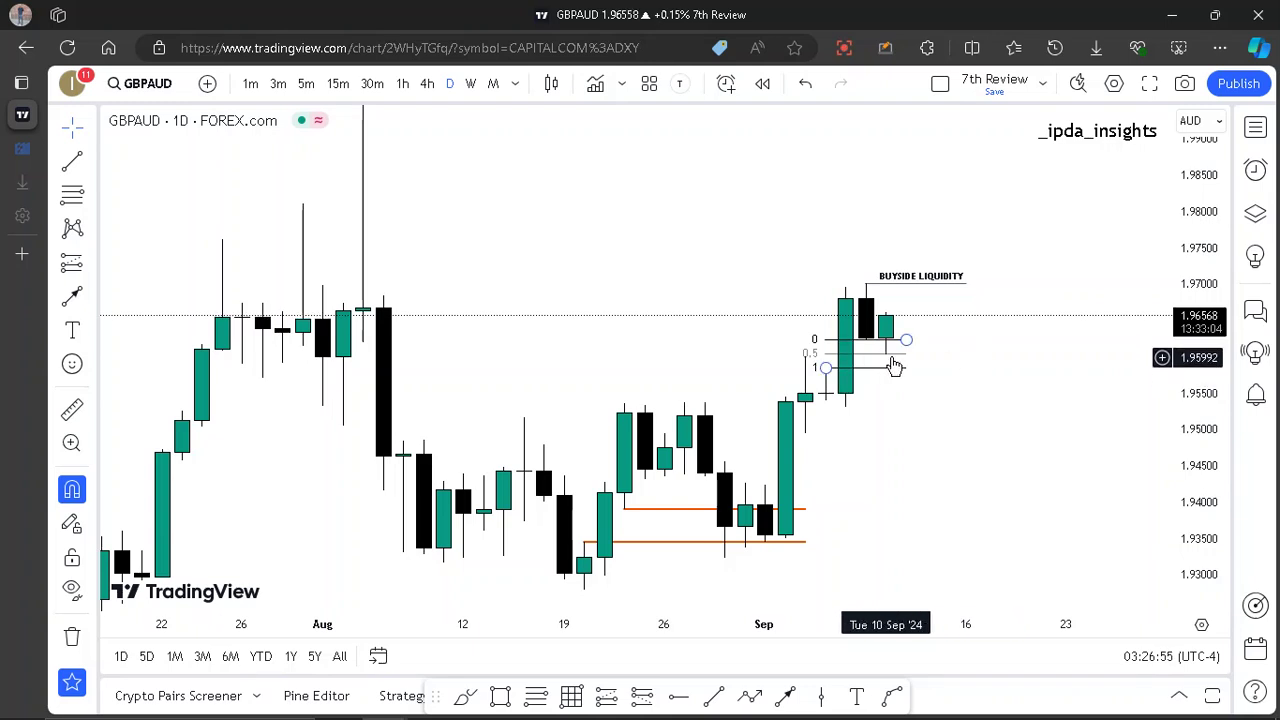
# - Switch the chart to the 1-hour timeframe and mark 10 Sep '24 00:00 with a vertical line
pyautogui.click(403, 85)
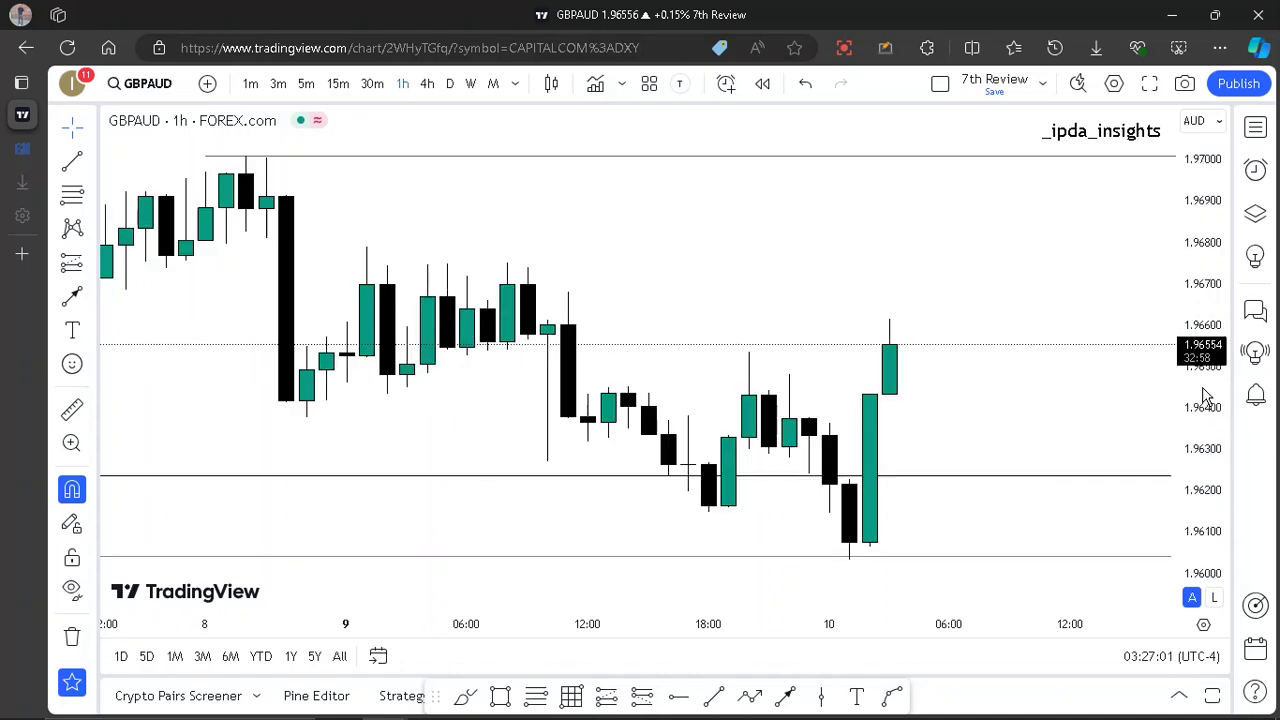
pyautogui.scroll(-5, 1090, 400)
pyautogui.scroll(-2, 900, 291)
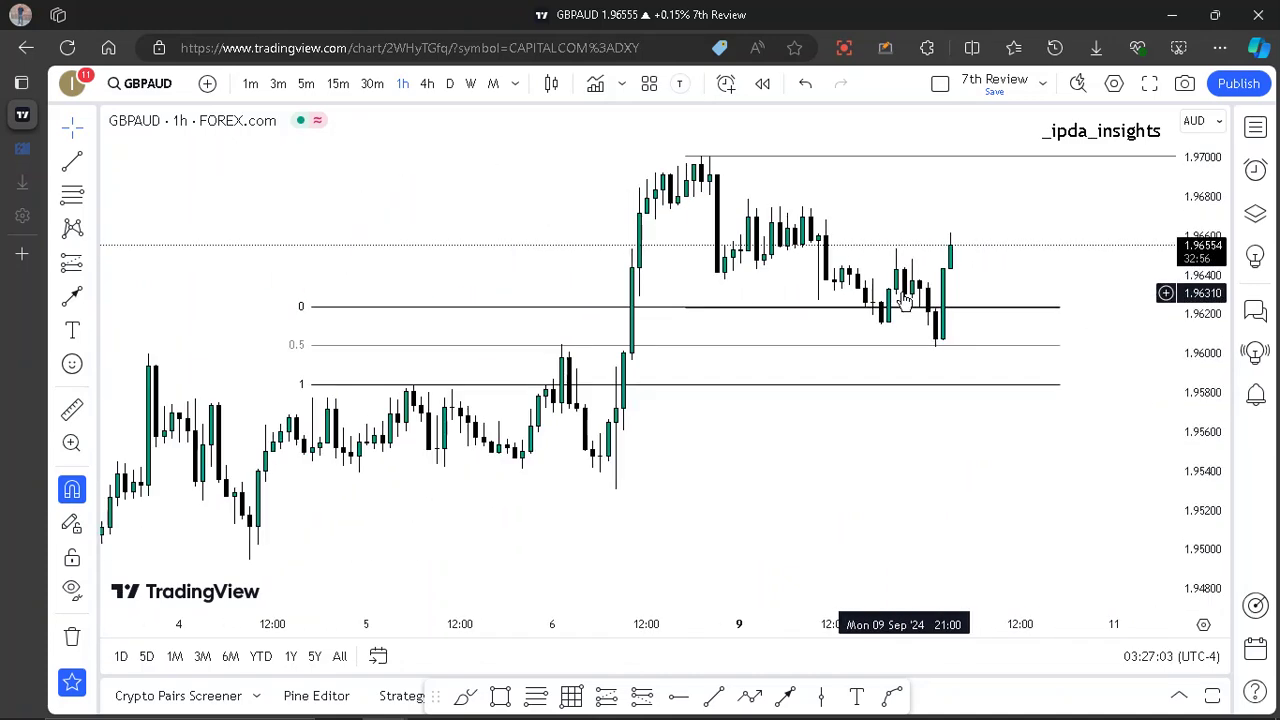
pyautogui.moveTo(1171, 474); pyautogui.dragTo(1163, 312)
pyautogui.moveTo(1051, 316); pyautogui.dragTo(994, 363)
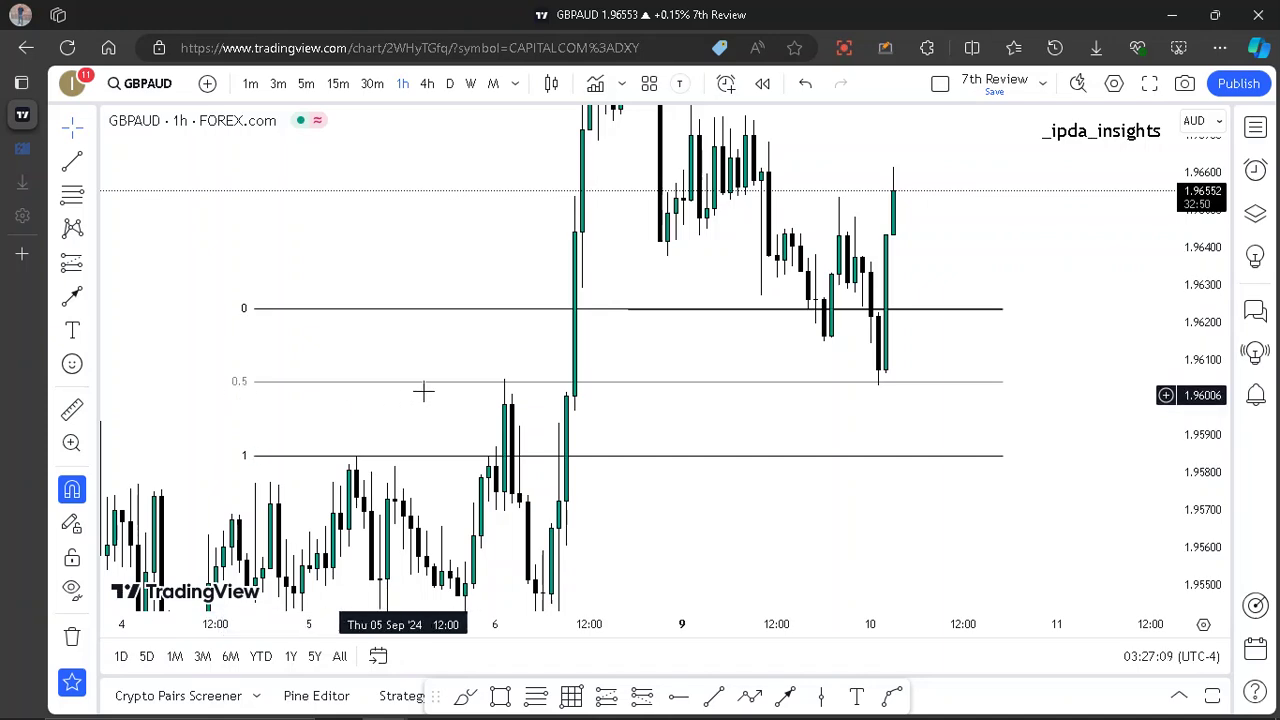
pyautogui.scroll(1, 977, 357)
pyautogui.moveTo(976, 351); pyautogui.dragTo(897, 401)
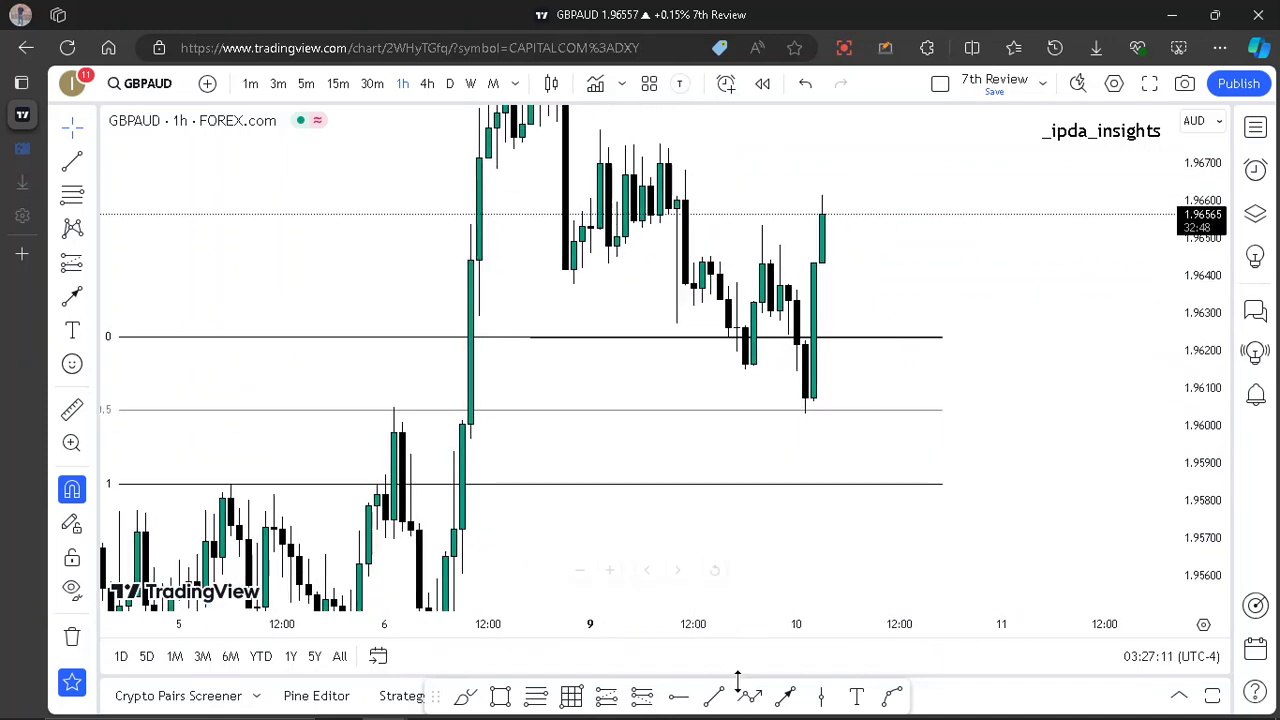
pyautogui.click(820, 700)
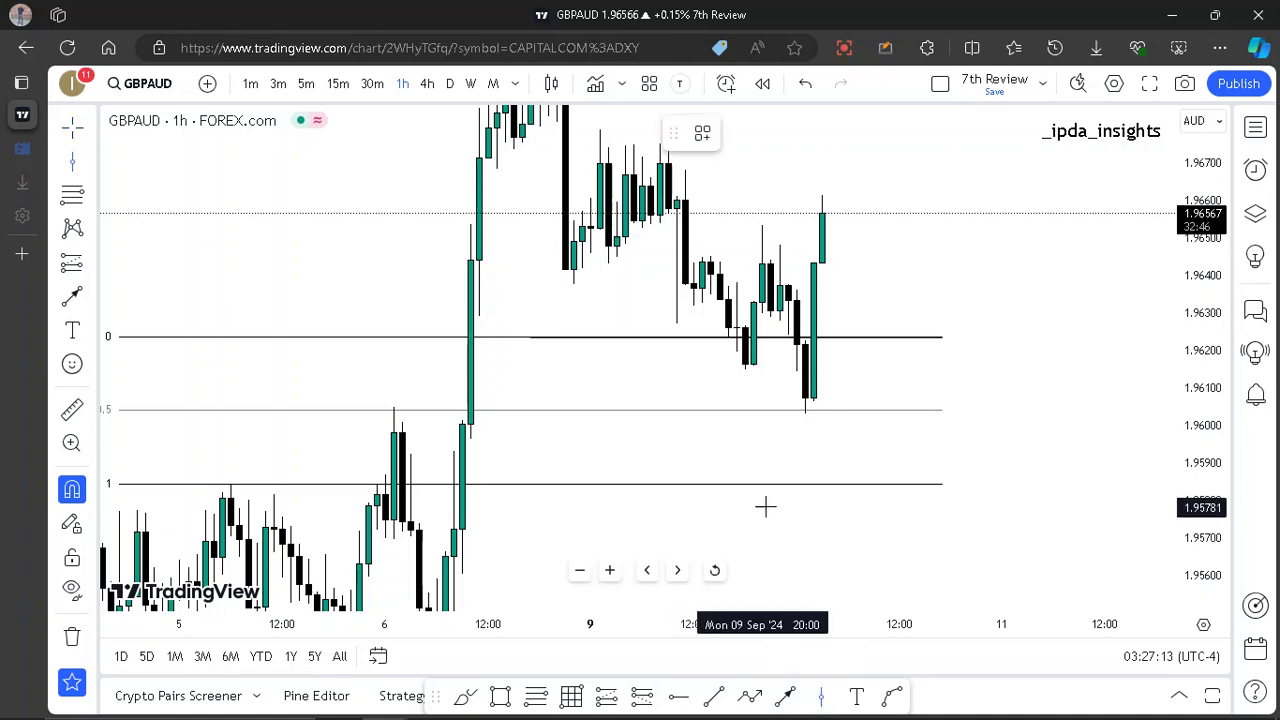
pyautogui.click(795, 490)
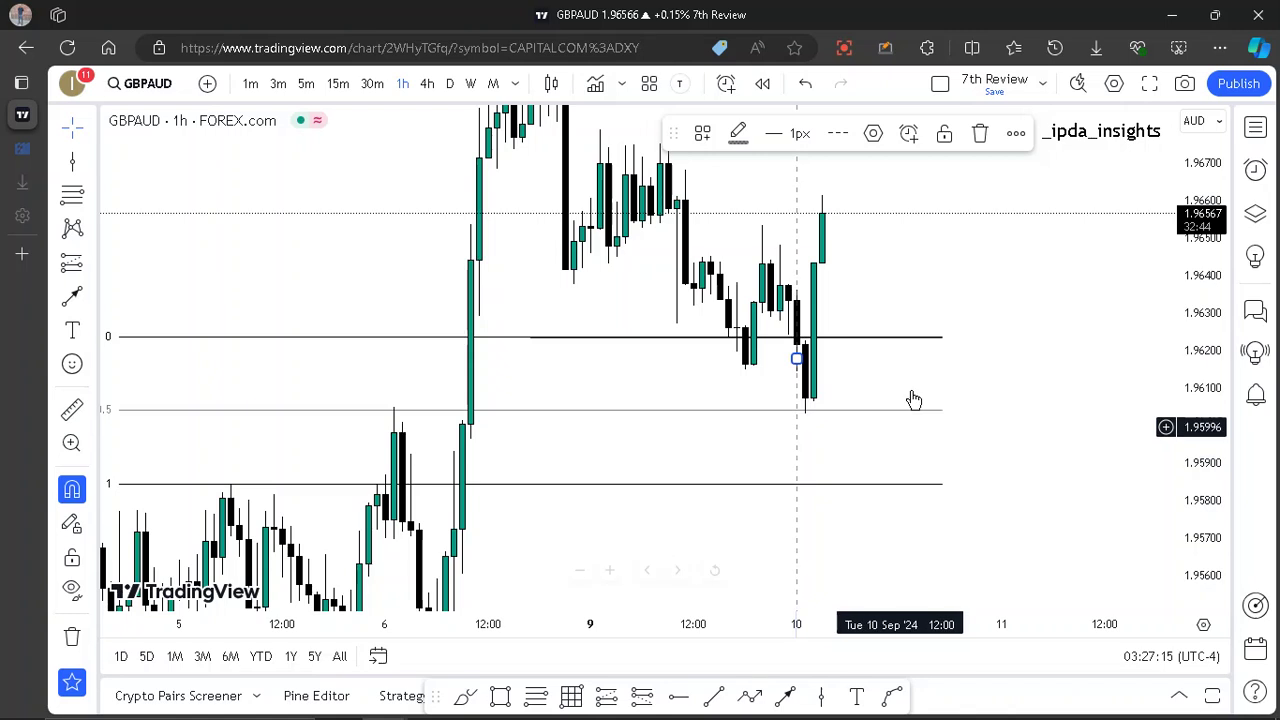
# - Draw a horizontal line at 1.96333 from the vertical line to 10 Sep '24 21:00 and apply the DOP drawing template
pyautogui.click(715, 698)
pyautogui.moveTo(797, 300); pyautogui.dragTo(976, 300)
pyautogui.click(704, 136)
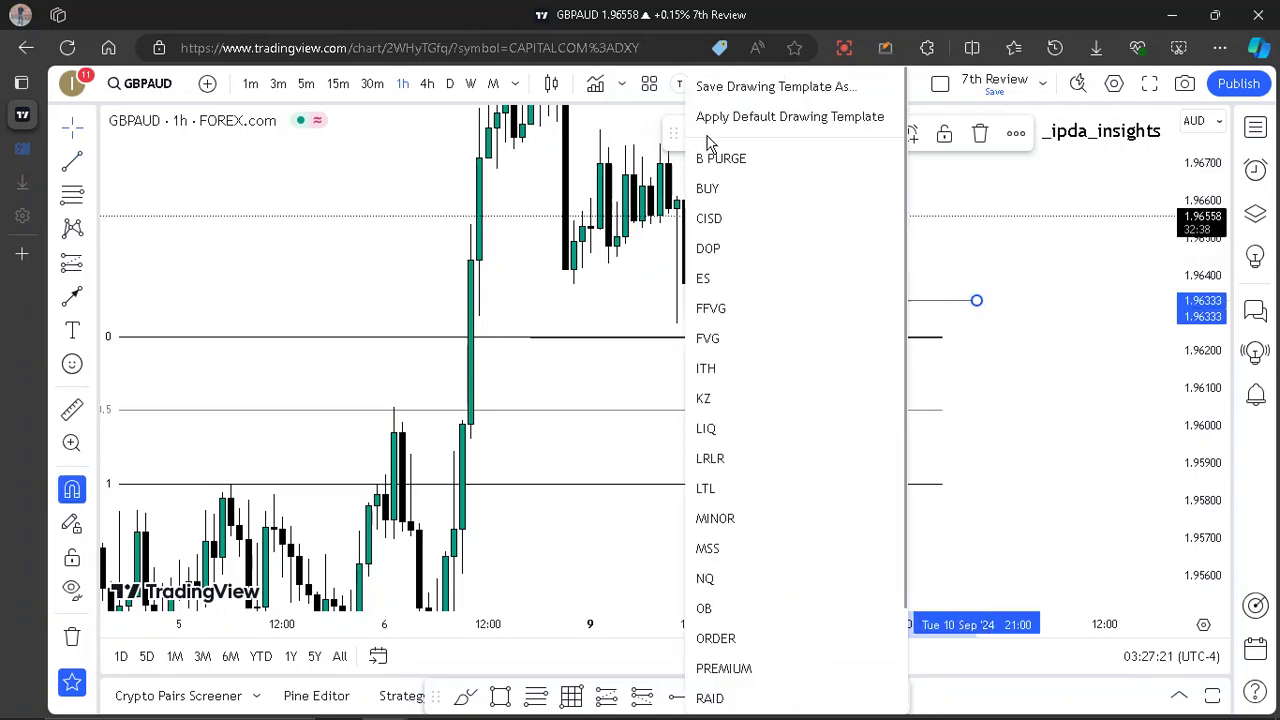
pyautogui.click(723, 250)
pyautogui.click(1025, 237)
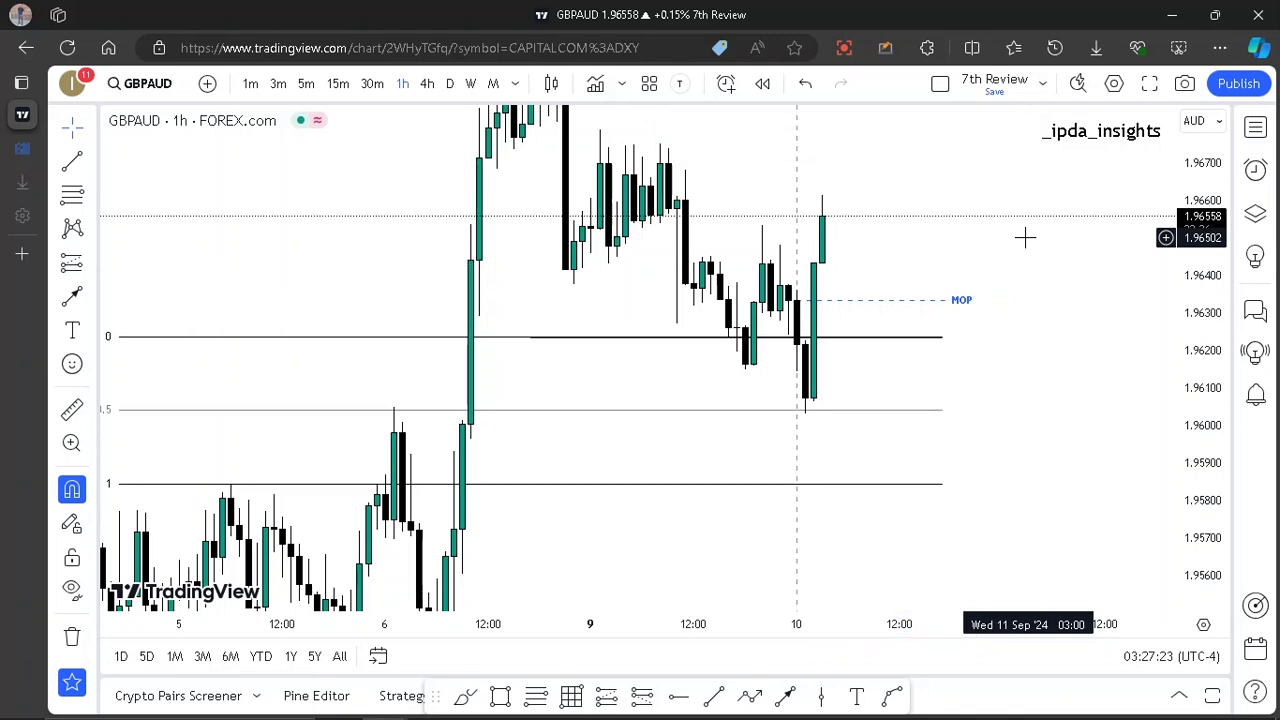
# - Move the start of the buyside liquidity line onto the hourly candle that made the 8 Sep '24 high
pyautogui.scroll(-5, 1037, 360)
pyautogui.moveTo(1200, 260); pyautogui.dragTo(1200, 298)
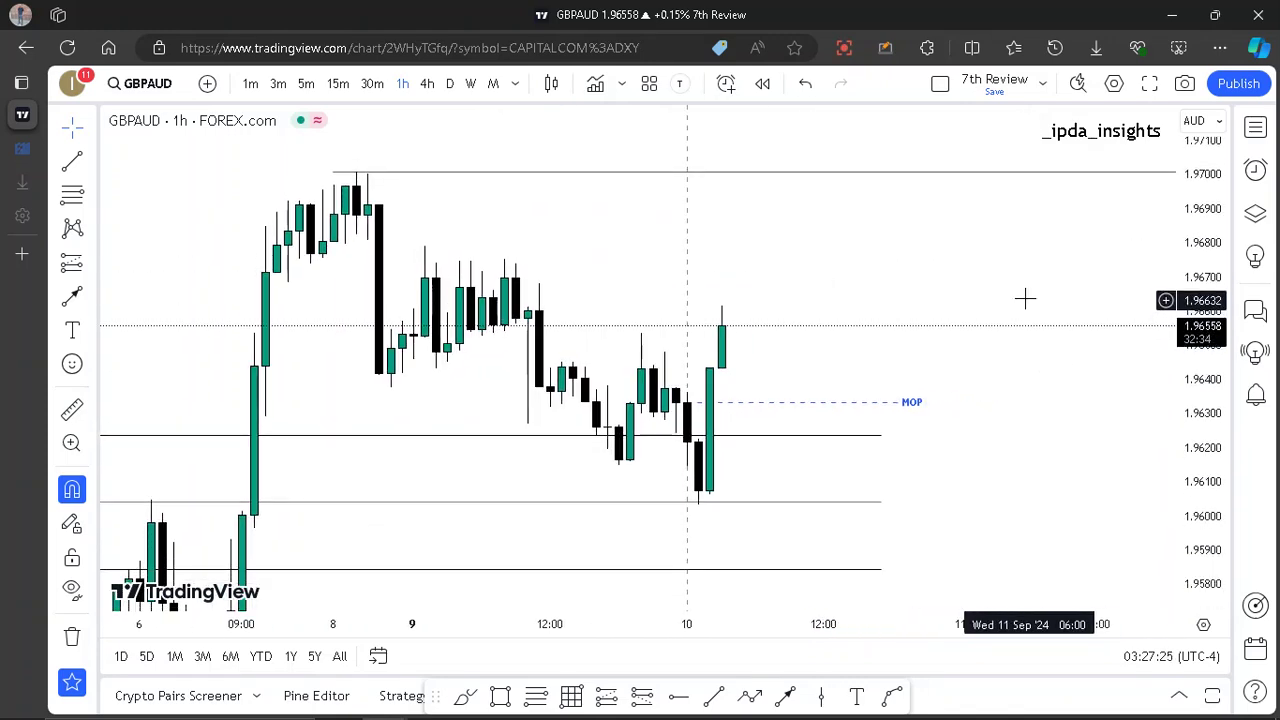
pyautogui.scroll(-4, 1026, 297)
pyautogui.moveTo(883, 286); pyautogui.dragTo(594, 369)
pyautogui.scroll(-2, 960, 310)
pyautogui.moveTo(962, 310); pyautogui.dragTo(680, 286)
pyautogui.moveTo(937, 237); pyautogui.dragTo(569, 260)
pyautogui.hscroll(-3, 700, 272)
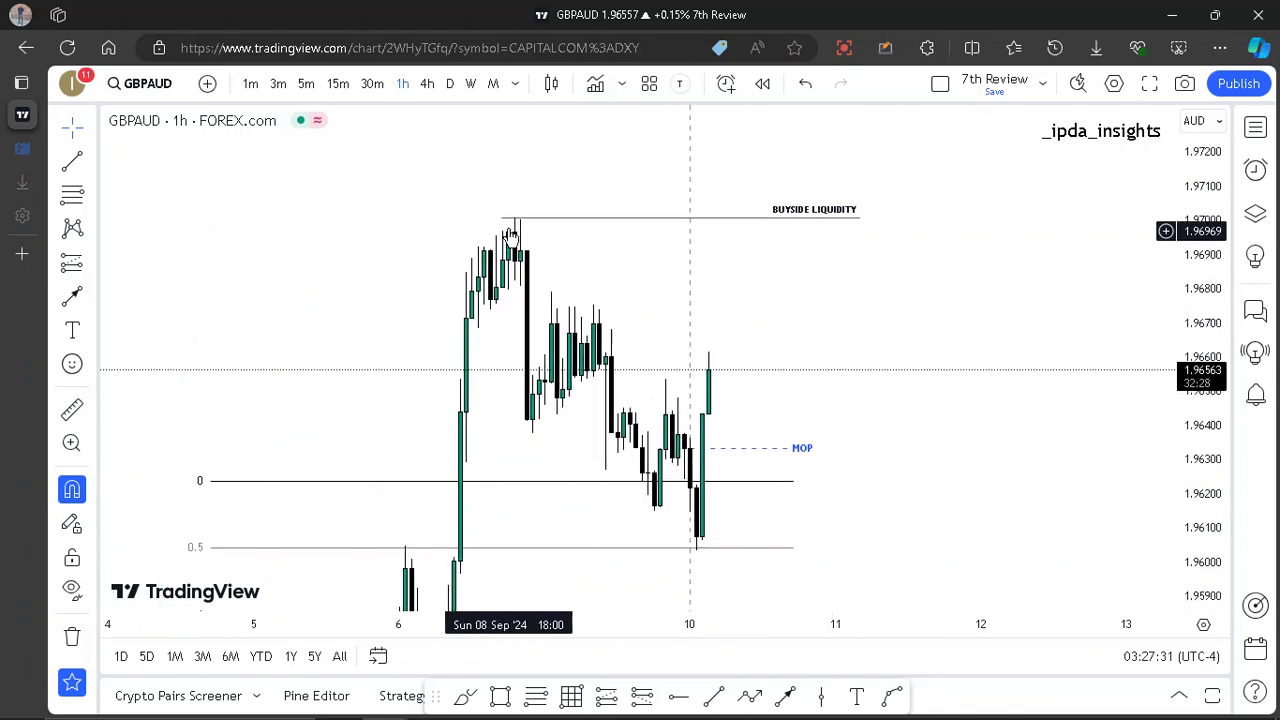
pyautogui.moveTo(503, 218); pyautogui.dragTo(514, 217)
# - Draw a descending trend line between the 9 Sep '24 highs at 1.96751 (08:00) and 1.96535 (20:00) and apply the LRLR template
pyautogui.moveTo(845, 299); pyautogui.dragTo(951, 286)
pyautogui.scroll(7, 951, 286)
pyautogui.moveTo(703, 300); pyautogui.dragTo(882, 300)
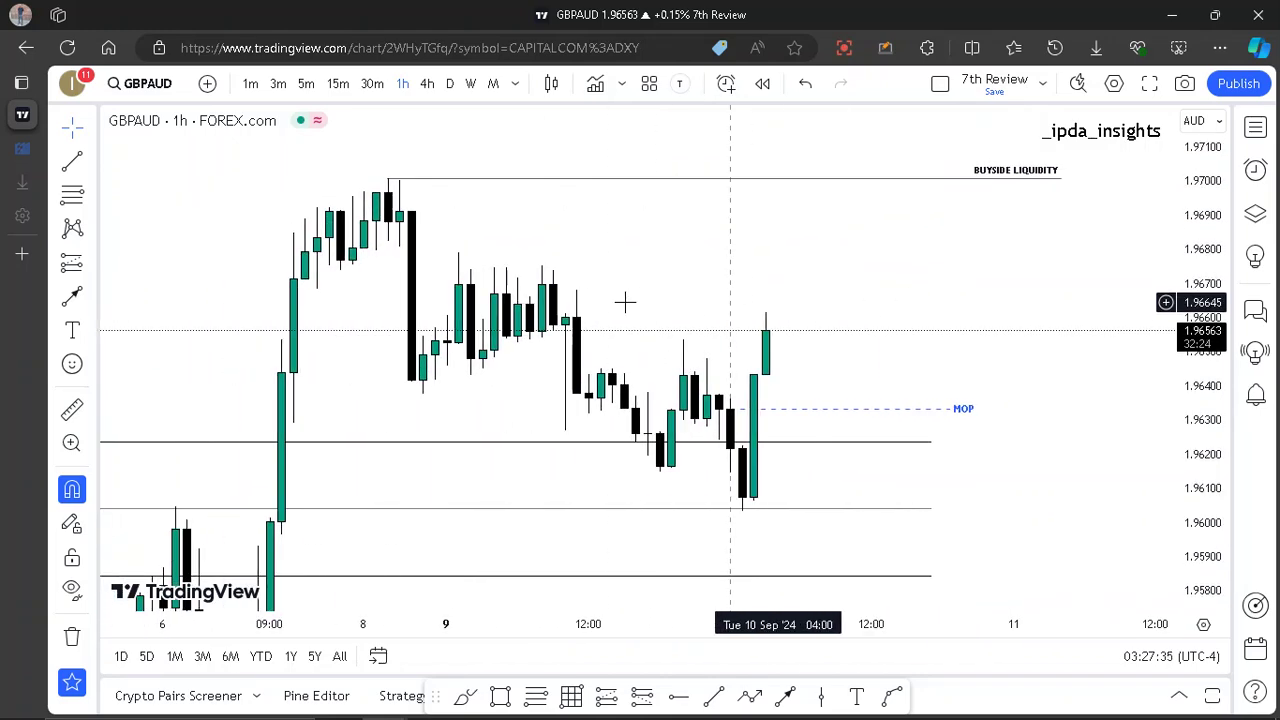
pyautogui.click(395, 184)
pyautogui.click(749, 514)
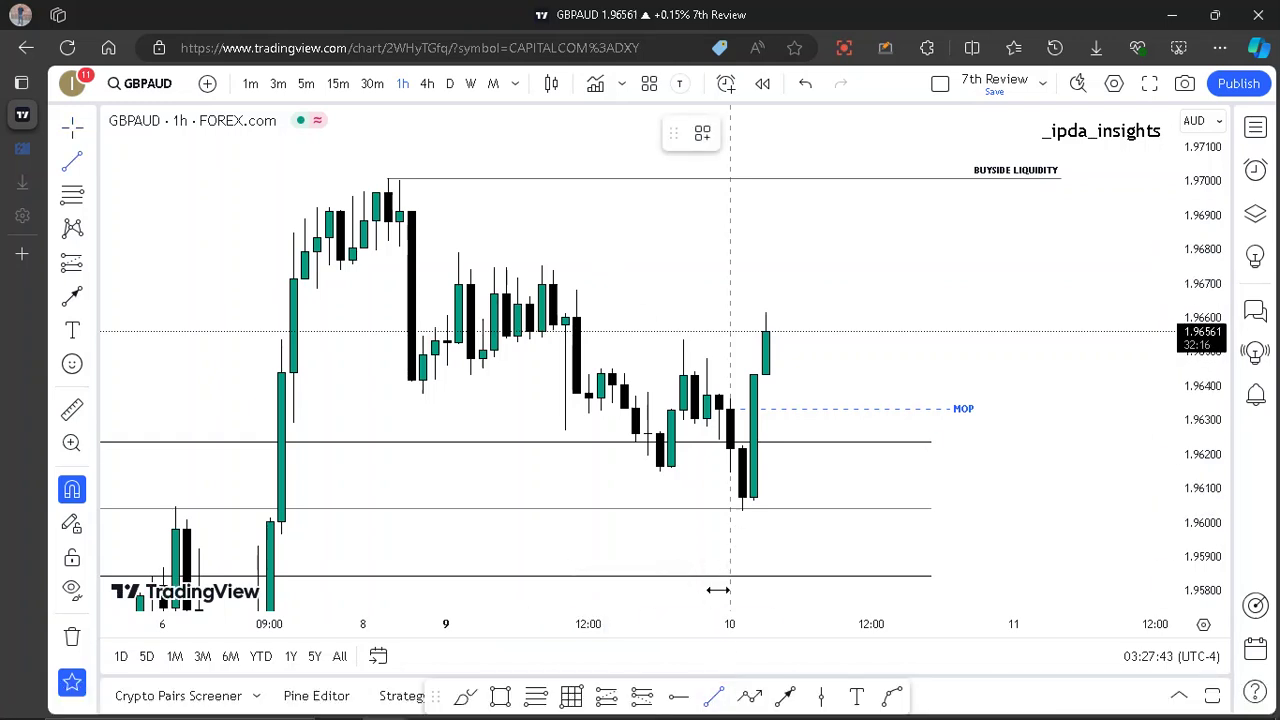
pyautogui.click(683, 340)
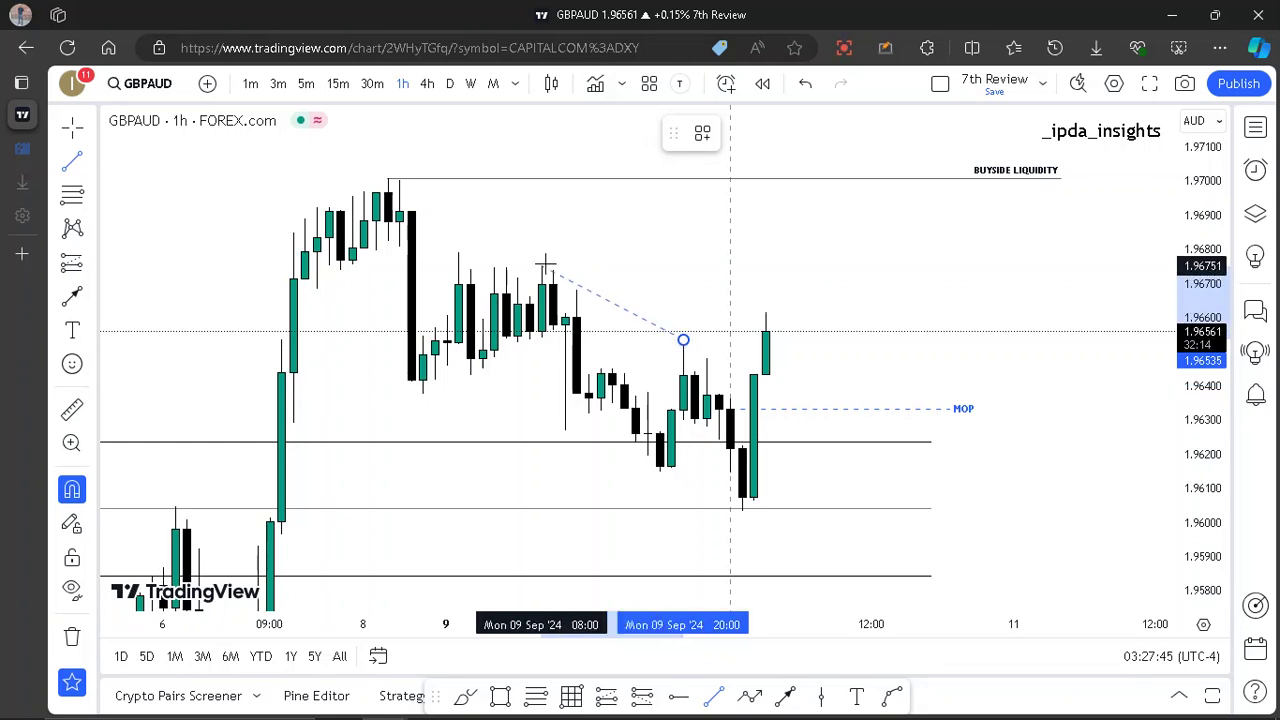
pyautogui.click(541, 266)
pyautogui.click(703, 140)
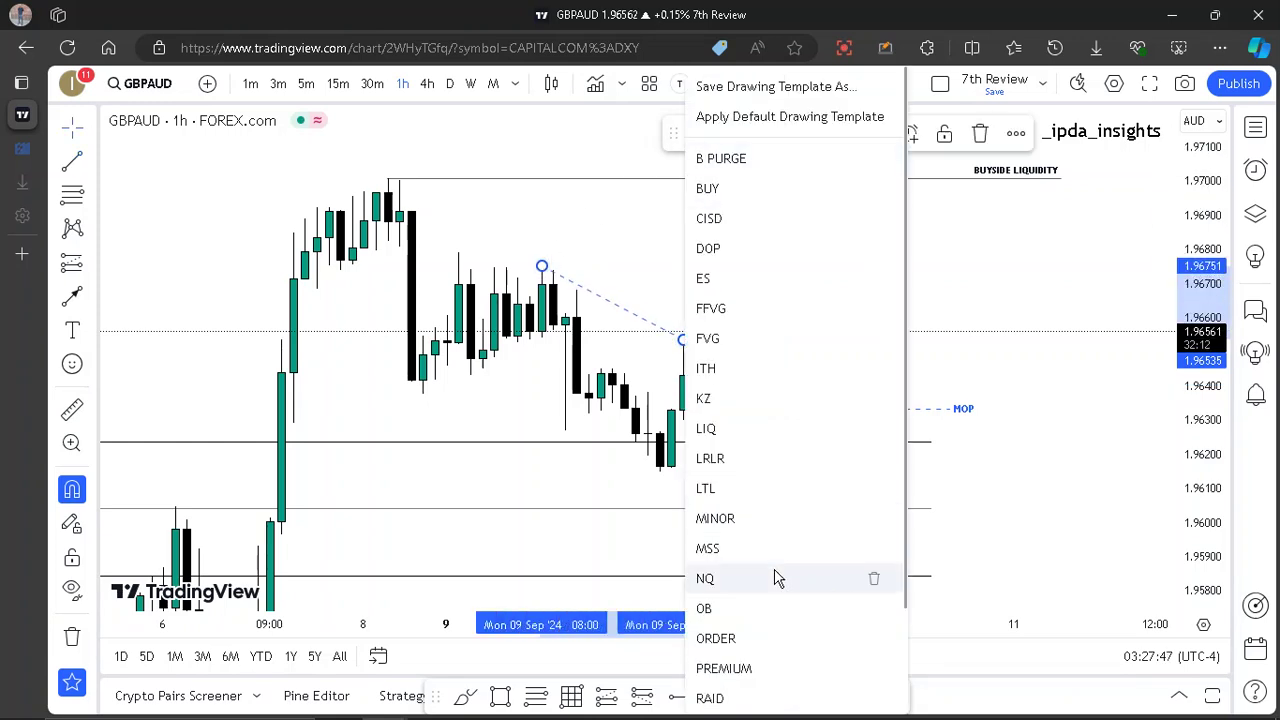
pyautogui.click(728, 471)
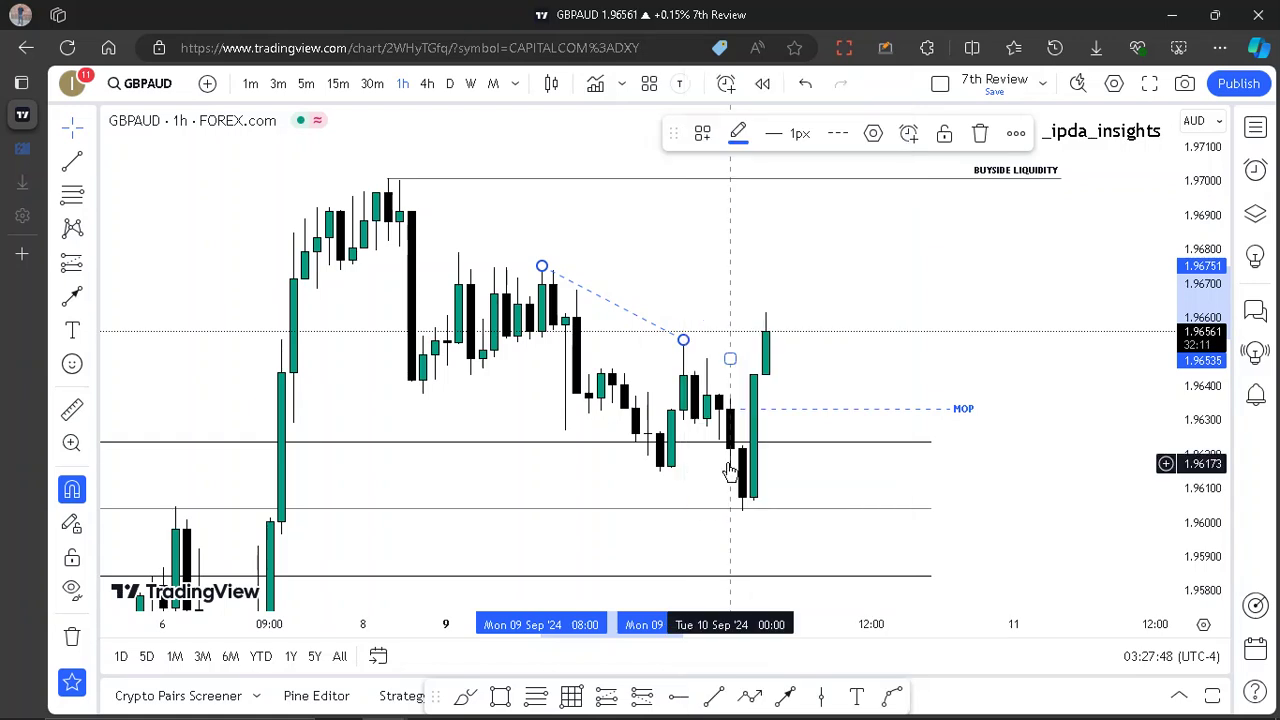
pyautogui.click(900, 383)
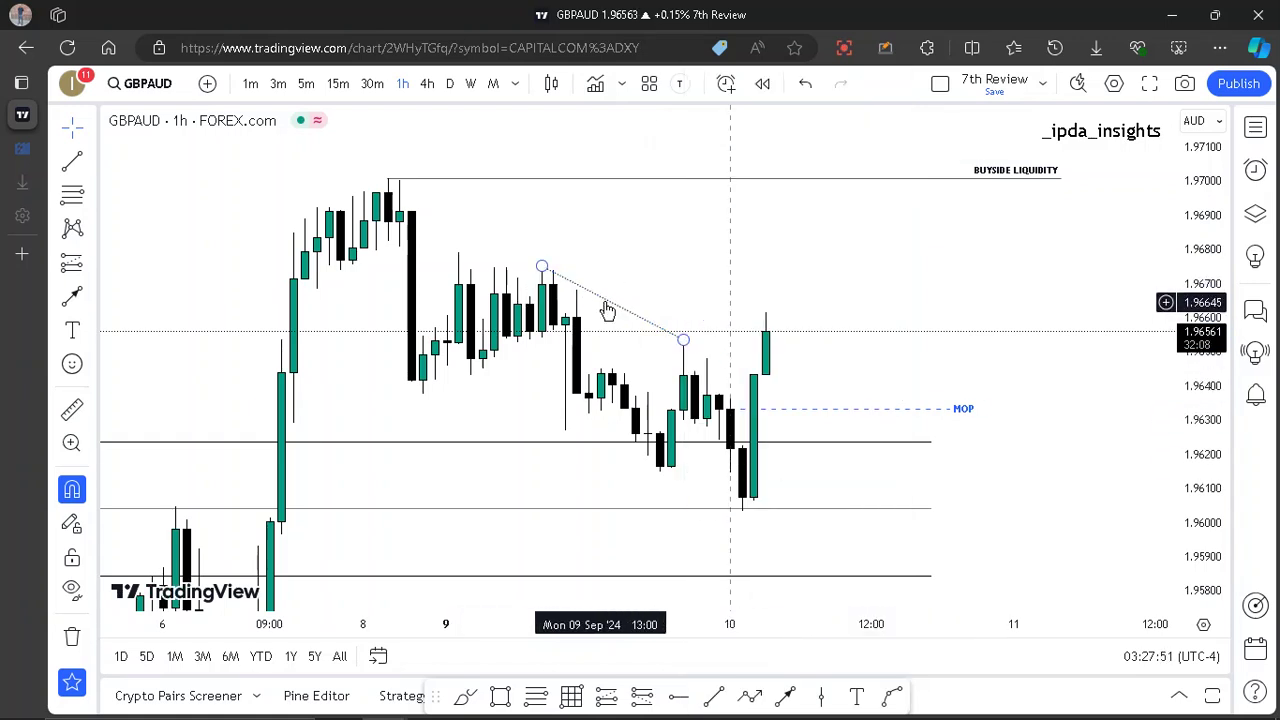
# - Duplicate the descending LRLR trend line and fit the copy between the 9 Sep '24 highs at 01:00 and 08:00
pyautogui.keyDown('ctrl'); pyautogui.moveTo(607, 310); pyautogui.dragTo(607, 270); pyautogui.keyUp('ctrl')
pyautogui.moveTo(542, 227); pyautogui.dragTo(459, 253)
pyautogui.moveTo(683, 301); pyautogui.dragTo(542, 266)
pyautogui.click(558, 254)
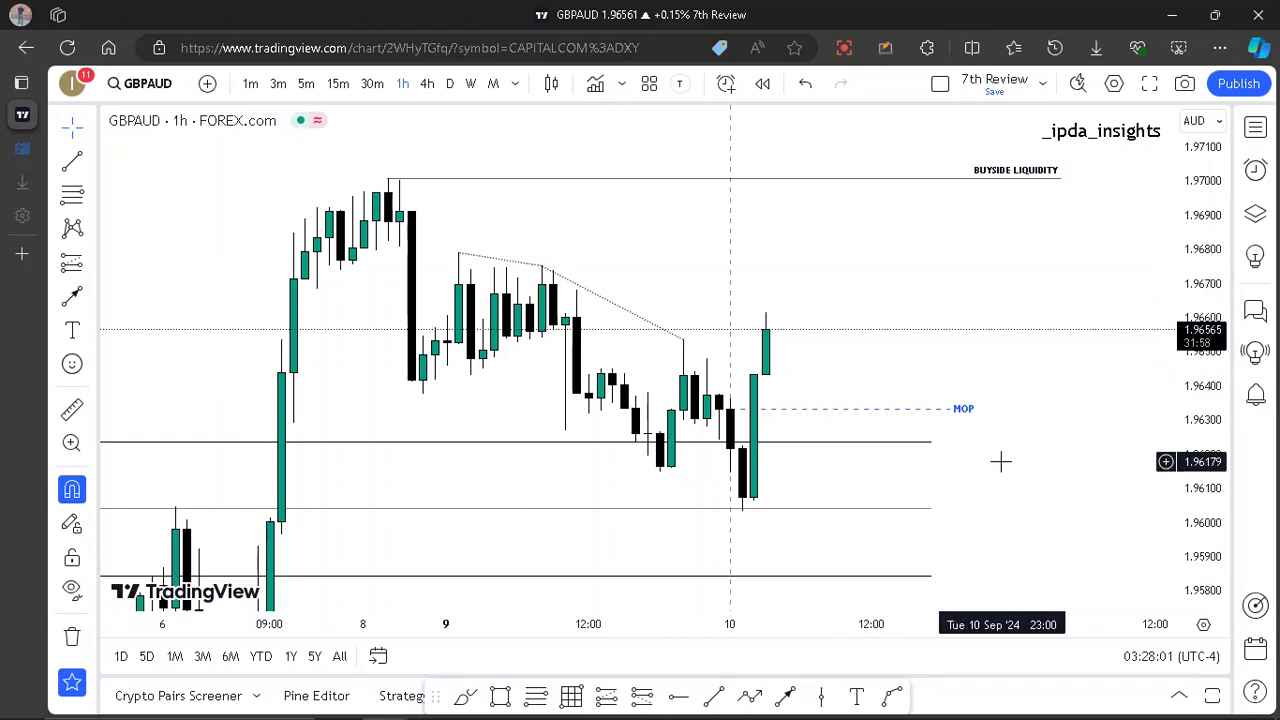
# - Shorten the BUYSIDE LIQUIDITY line to end at about 10 Sep '24 09:00 and the MOP line to end at 14:00
pyautogui.scroll(3, 1018, 390)
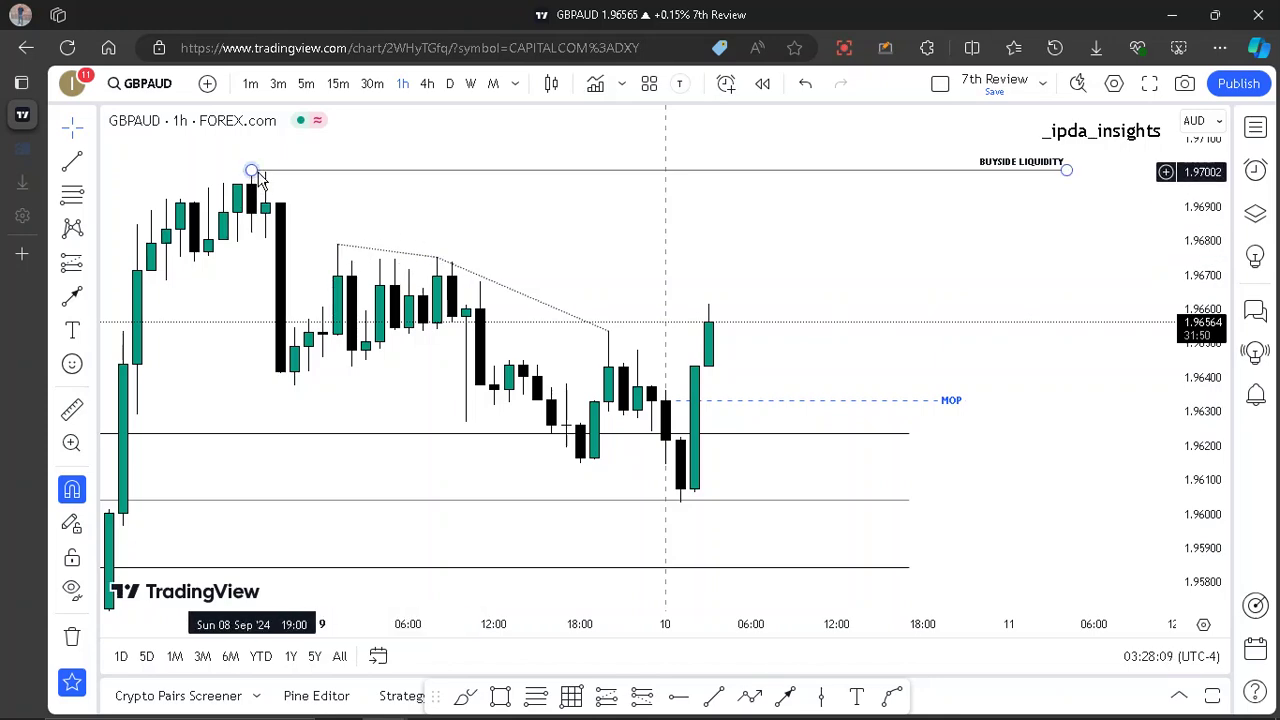
pyautogui.moveTo(837, 266); pyautogui.dragTo(914, 289)
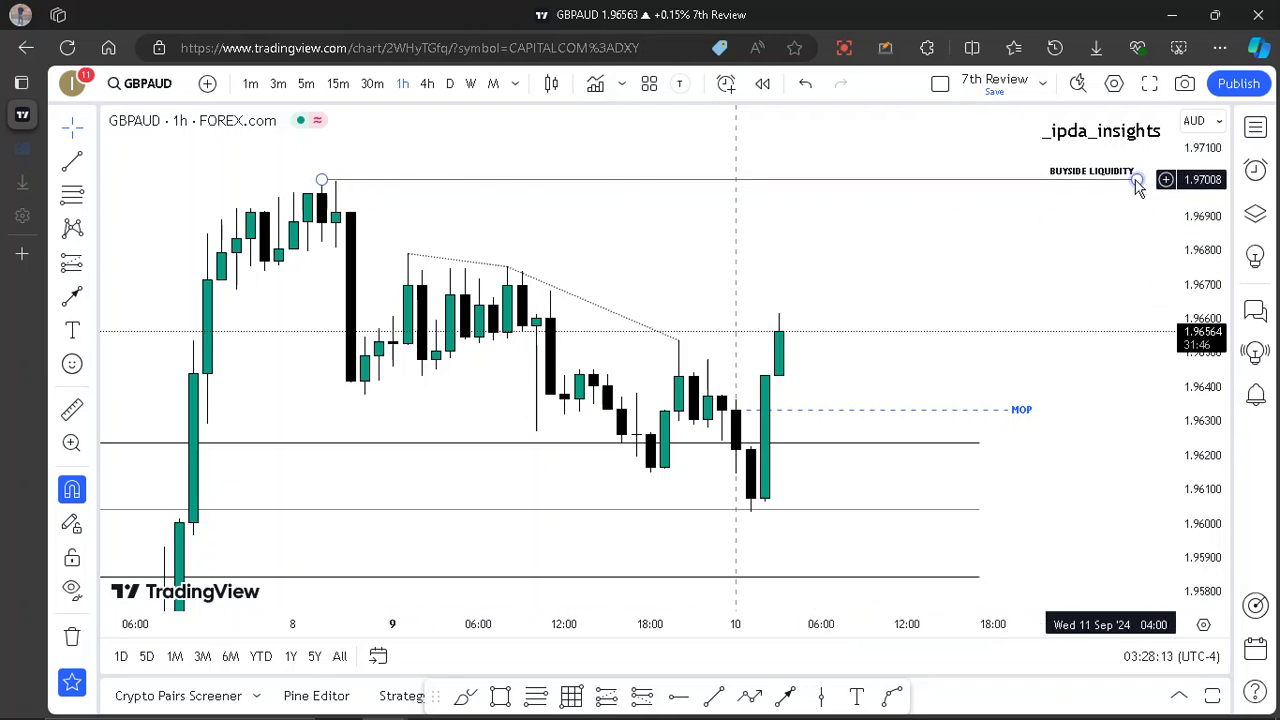
pyautogui.moveTo(1137, 180); pyautogui.dragTo(869, 189)
pyautogui.moveTo(875, 280); pyautogui.dragTo(1029, 282)
pyautogui.scroll(1, 1022, 283)
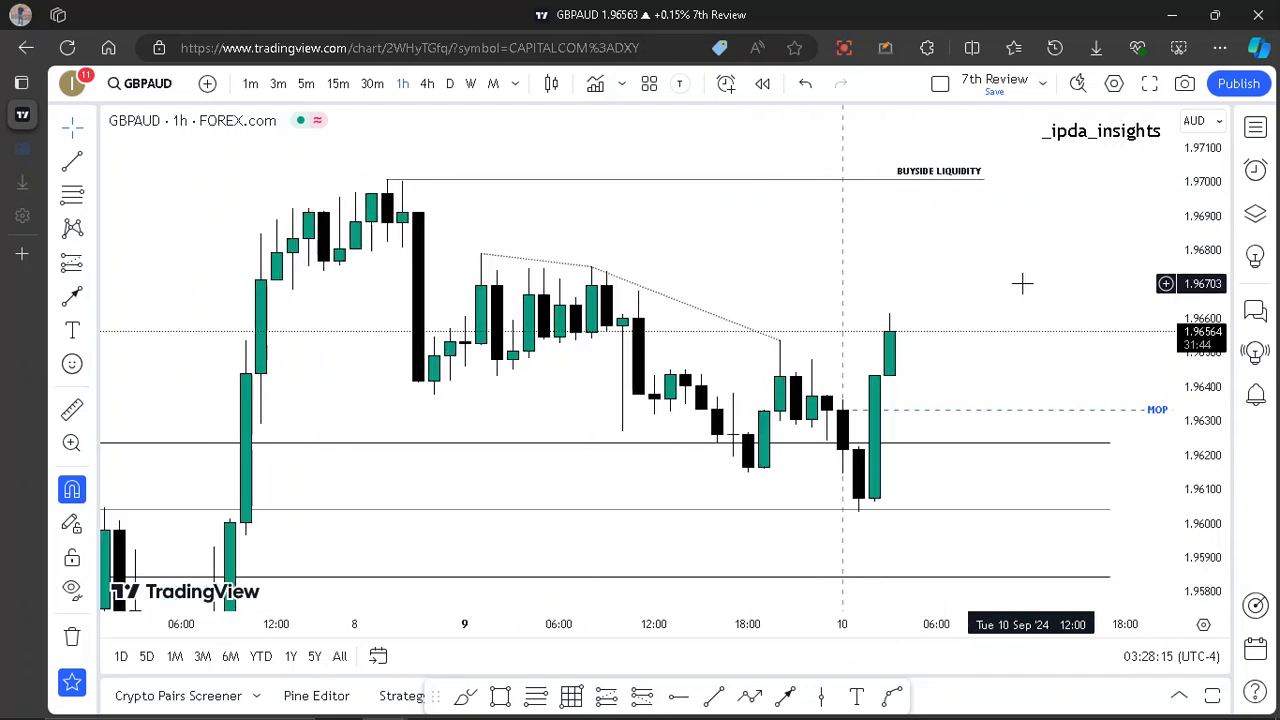
pyautogui.moveTo(1082, 409); pyautogui.dragTo(977, 410)
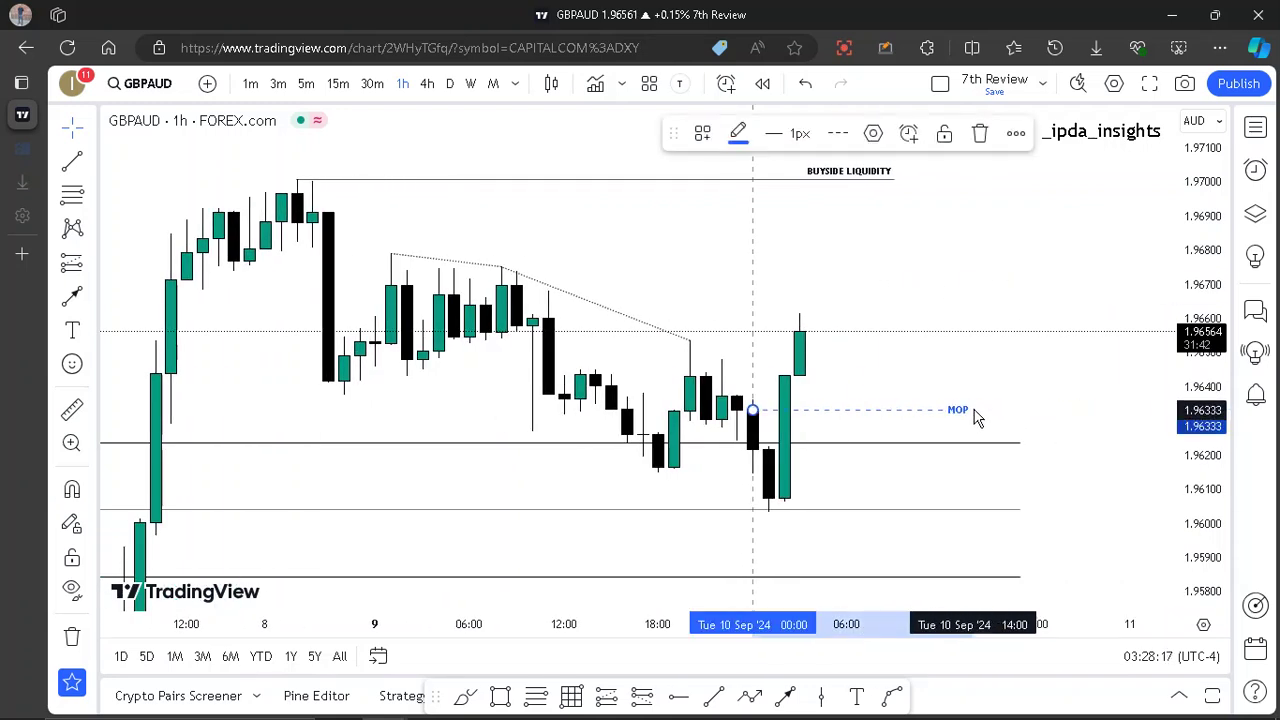
pyautogui.click(1020, 355)
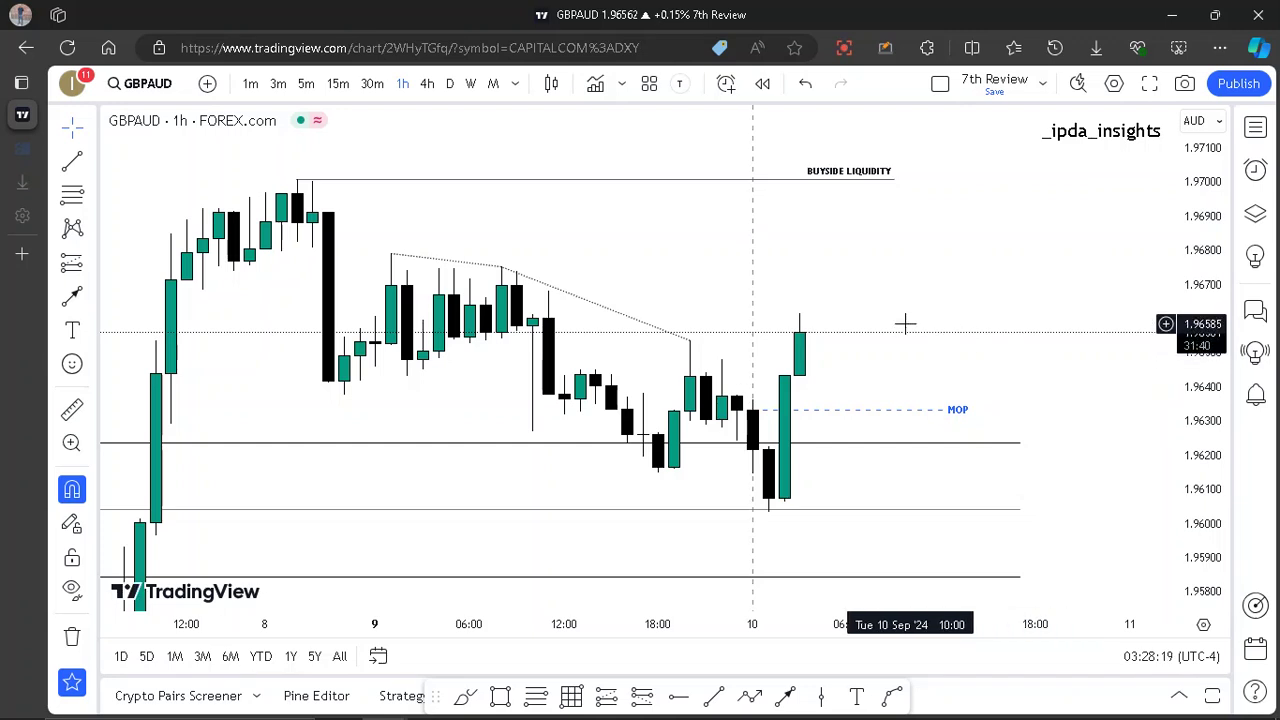
# - Switch the chart to the 15-minute timeframe
pyautogui.click(310, 88)
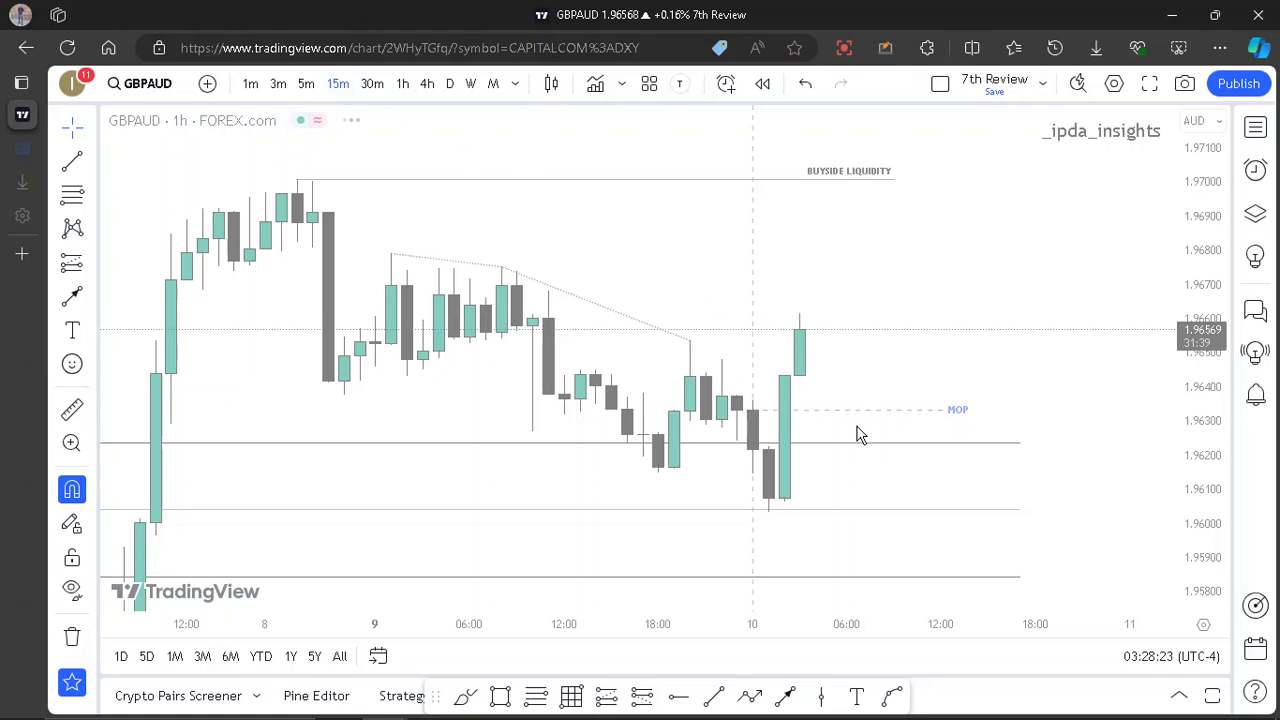
pyautogui.scroll(-4, 857, 431)
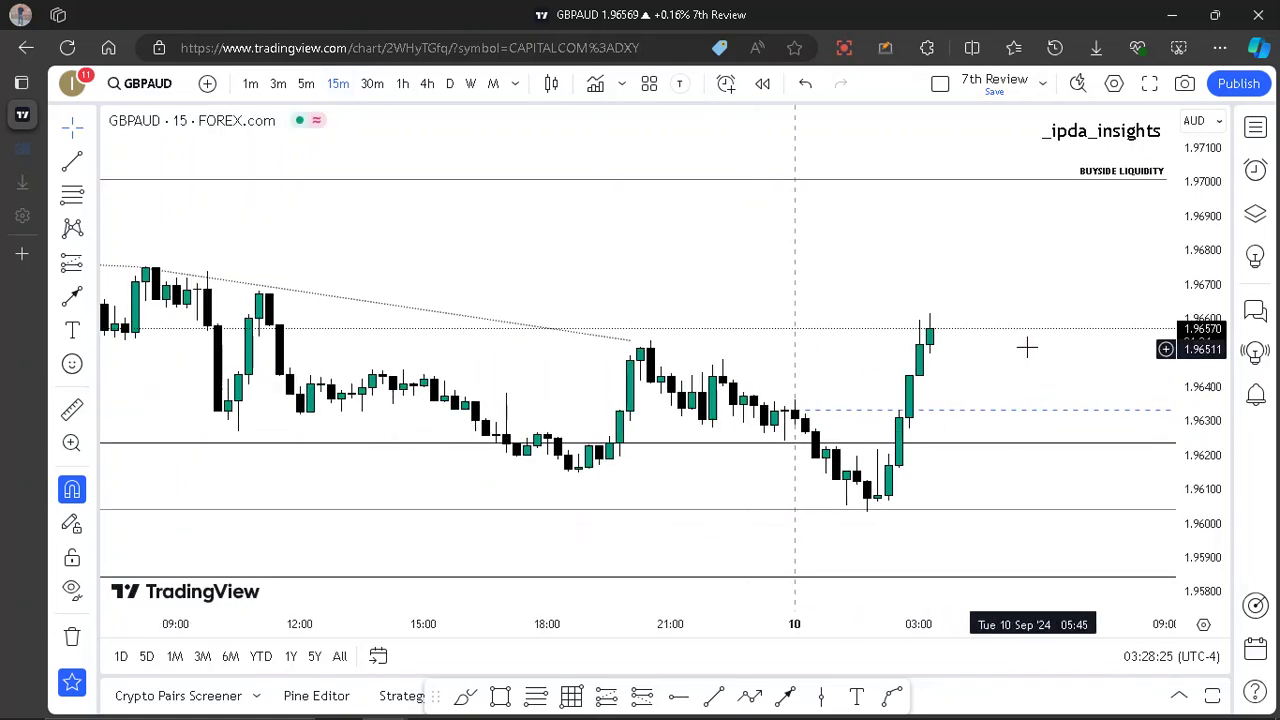
pyautogui.moveTo(1026, 347); pyautogui.dragTo(909, 277)
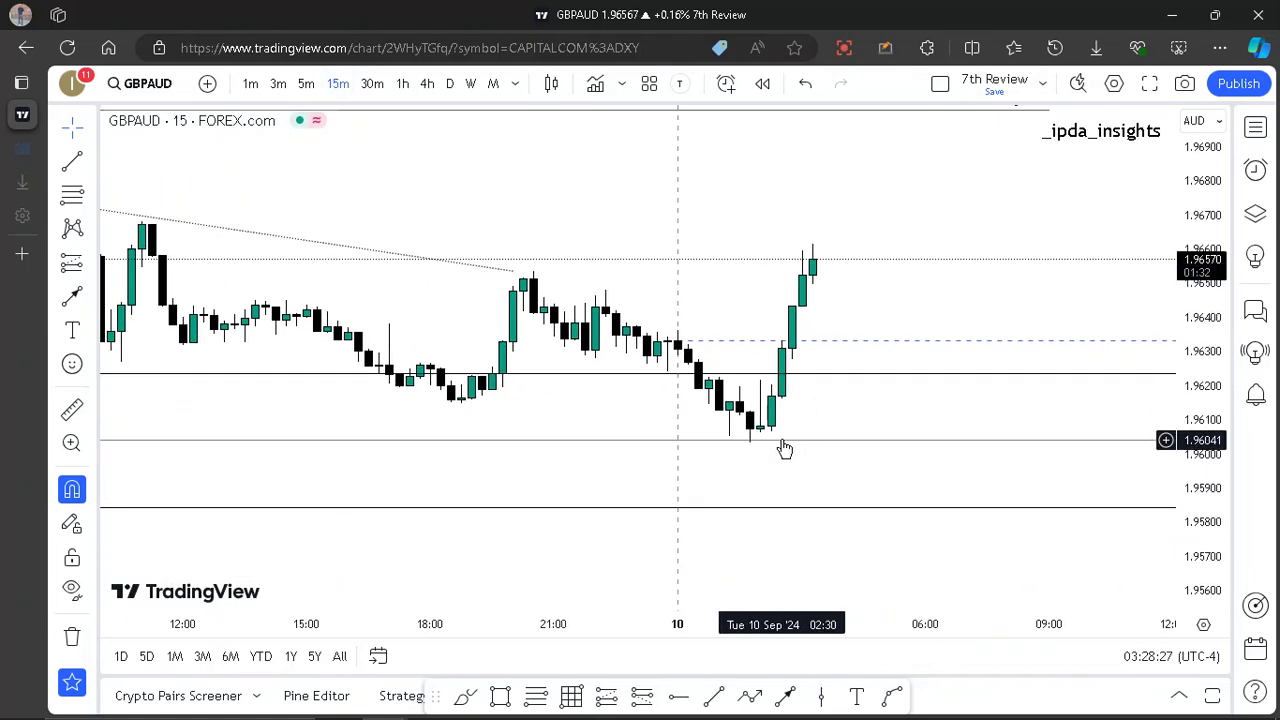
pyautogui.moveTo(900, 406); pyautogui.dragTo(657, 403)
pyautogui.scroll(-3, 657, 403)
pyautogui.moveTo(1048, 340); pyautogui.dragTo(943, 351)
pyautogui.click(871, 317)
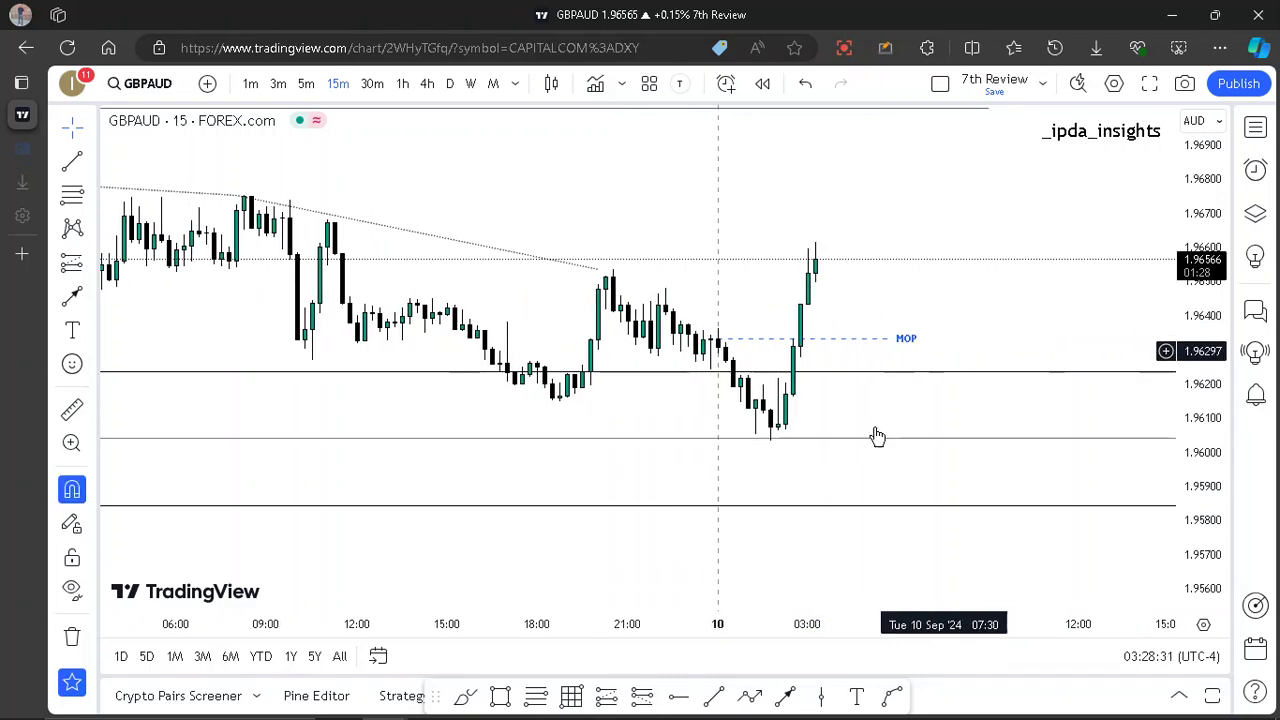
# - Draw a horizontal line at 1.96535 from 9 Sep '24 20:30 to 10 Sep '24 02:45 and apply the MINOR template
pyautogui.click(716, 700)
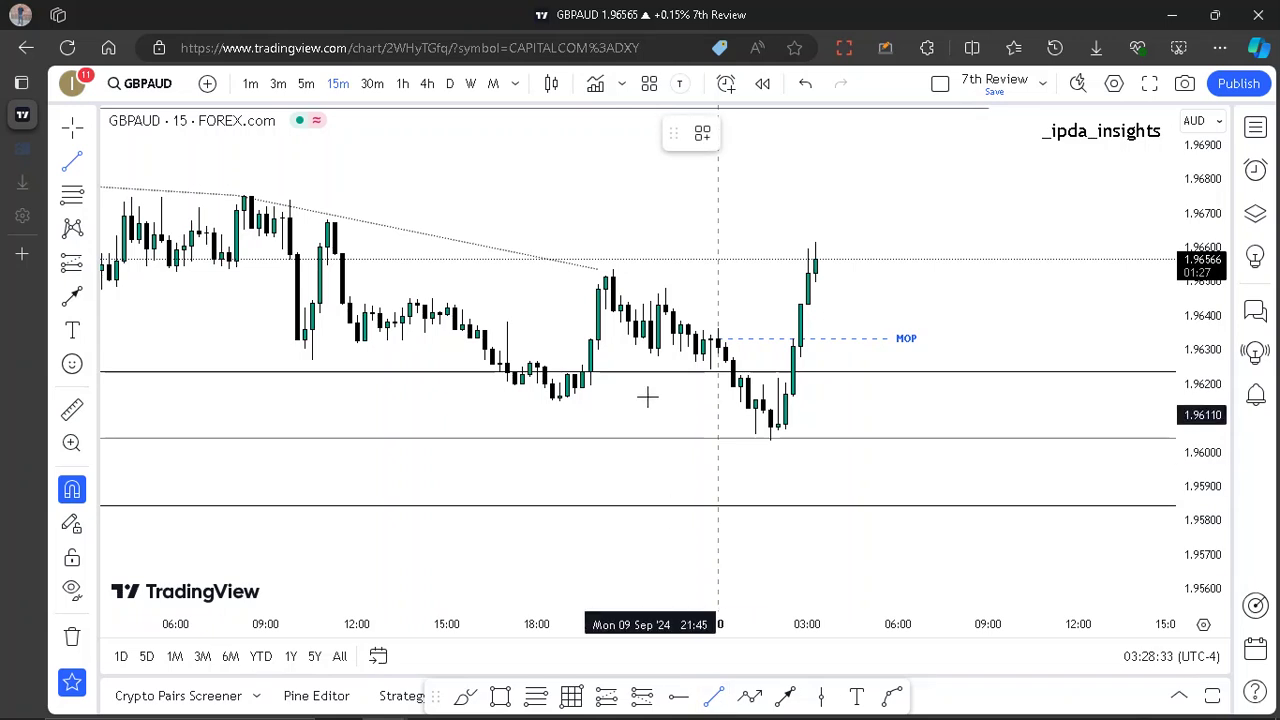
pyautogui.click(612, 268)
pyautogui.click(801, 270)
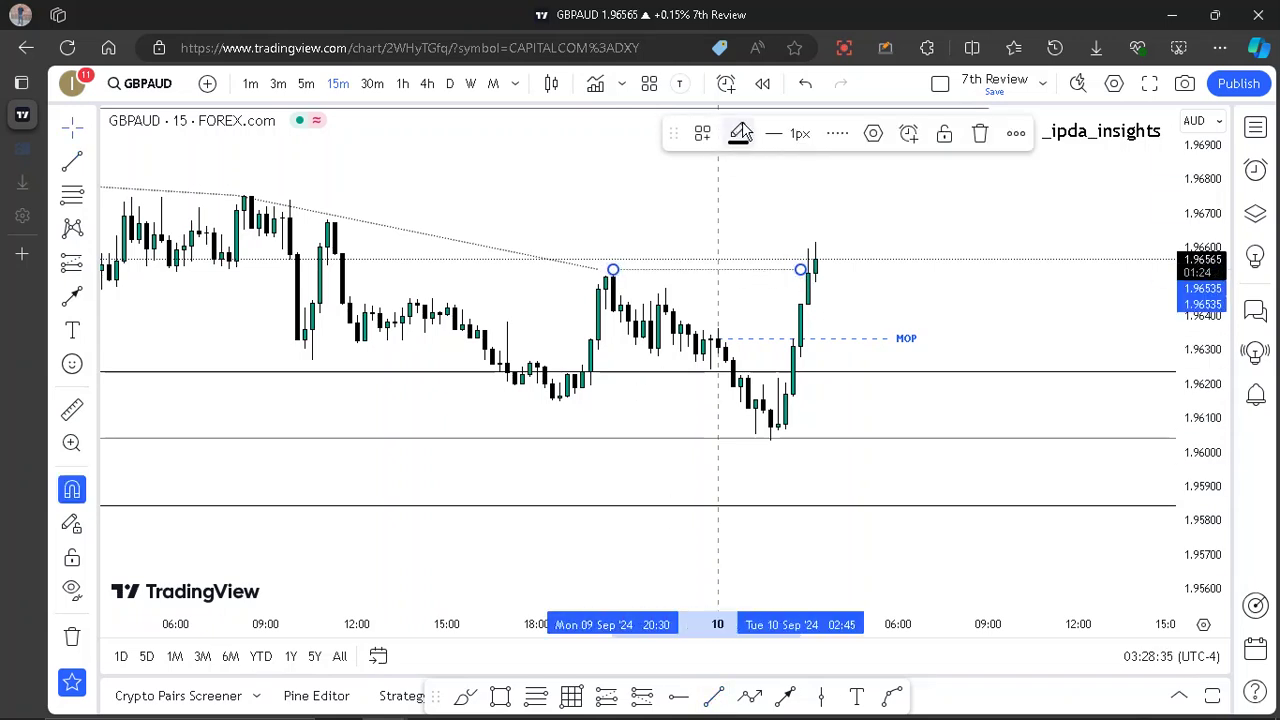
pyautogui.click(702, 137)
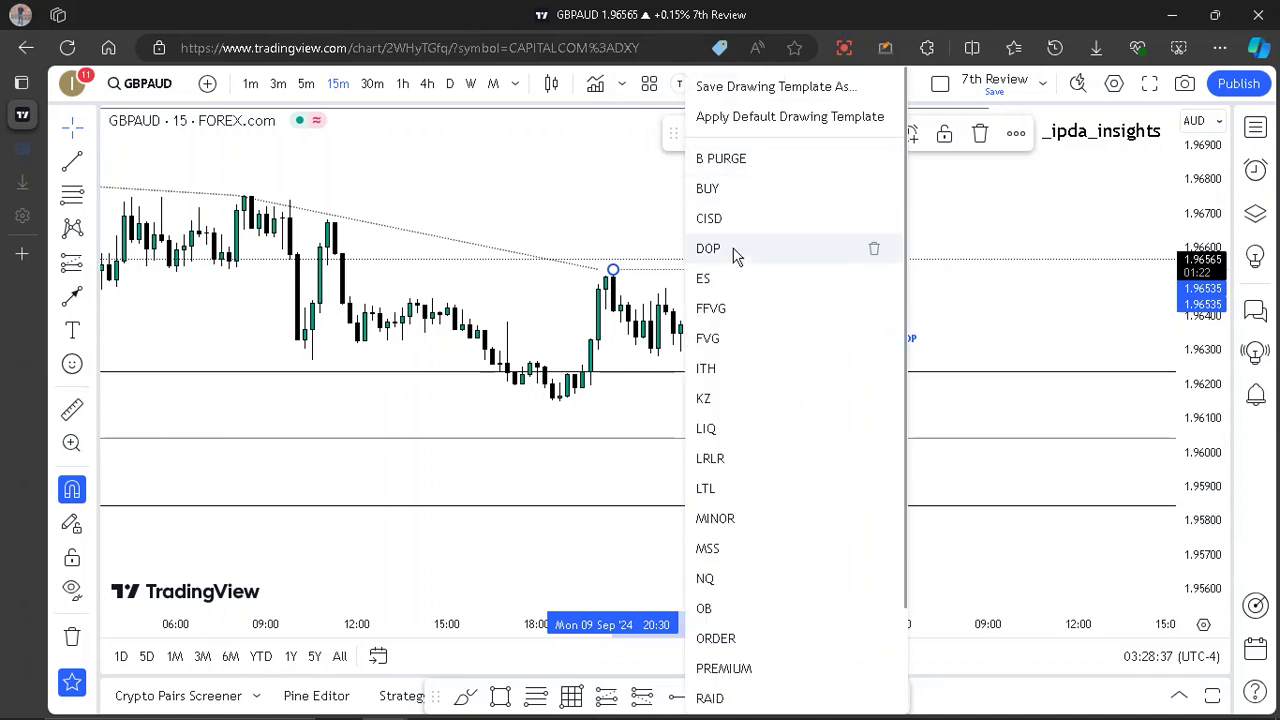
pyautogui.click(730, 519)
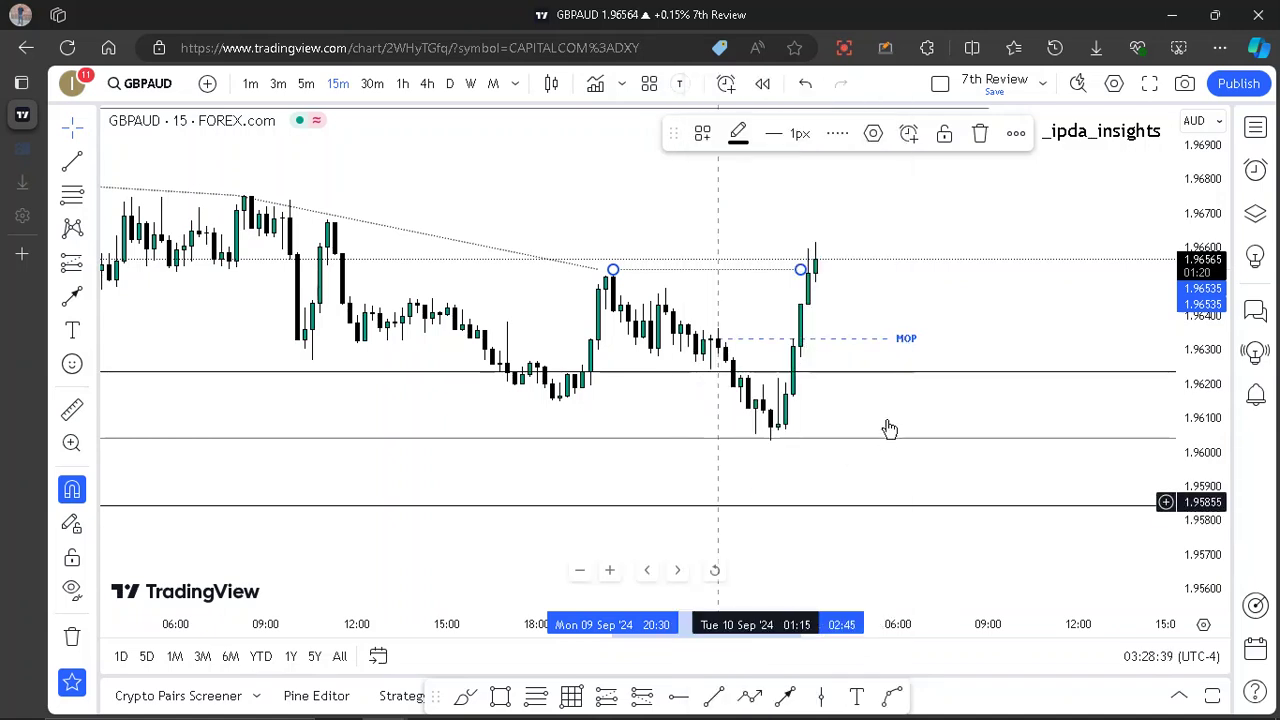
# - Draw a horizontal line at 1.96154 from 10 Sep '24 01:30 to 02:45
pyautogui.moveTo(1218, 422); pyautogui.dragTo(1215, 168)
pyautogui.scroll(3, 716, 243)
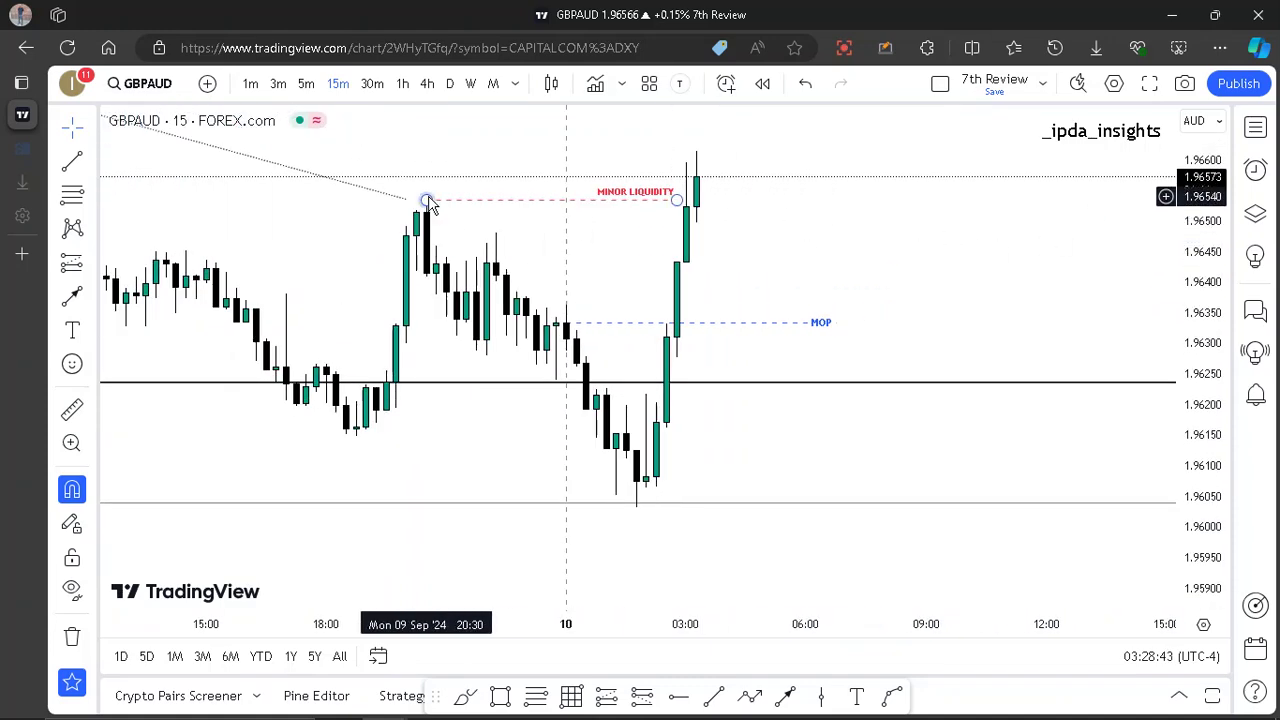
pyautogui.moveTo(805, 290); pyautogui.dragTo(917, 317)
pyautogui.scroll(3, 977, 314)
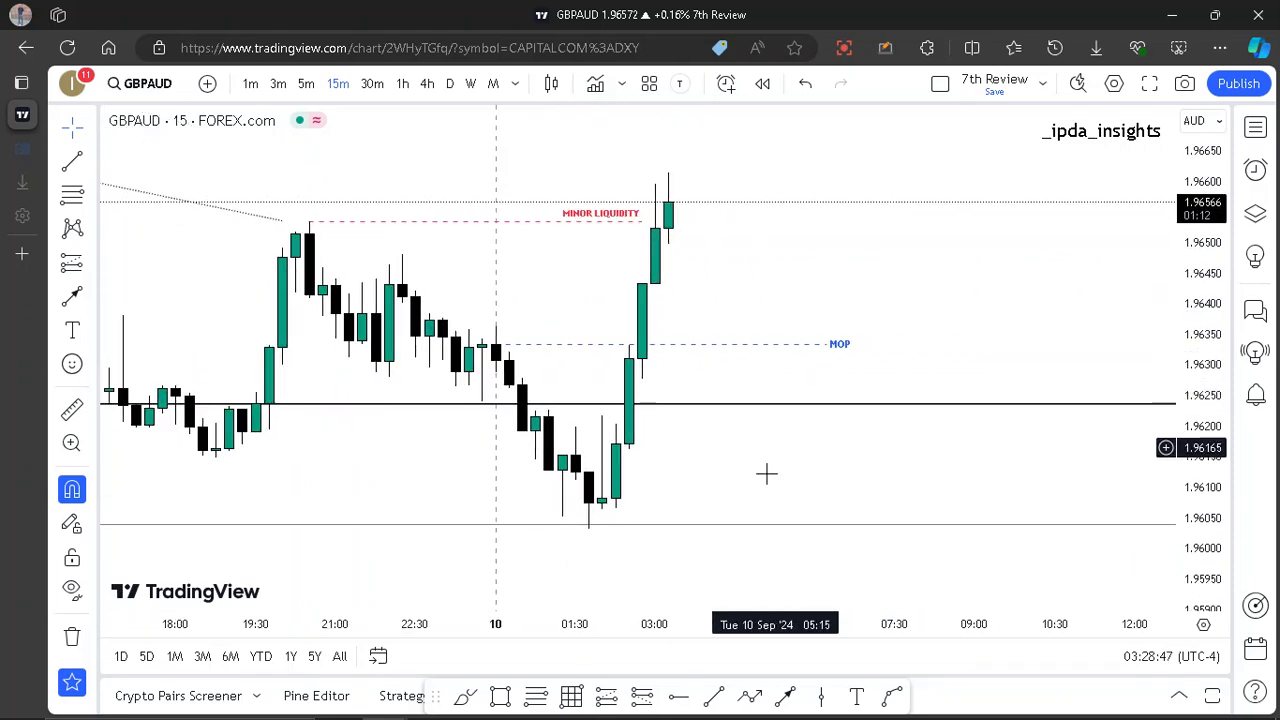
pyautogui.click(713, 697)
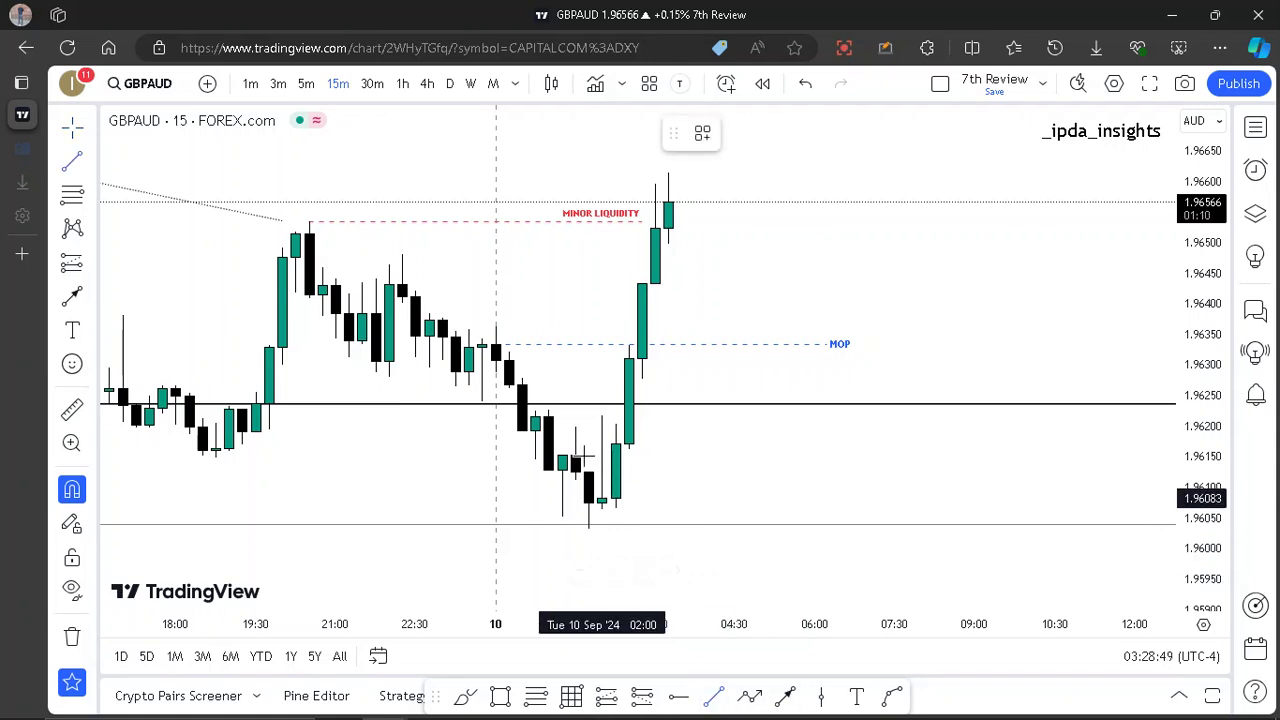
pyautogui.click(575, 457)
pyautogui.click(642, 455)
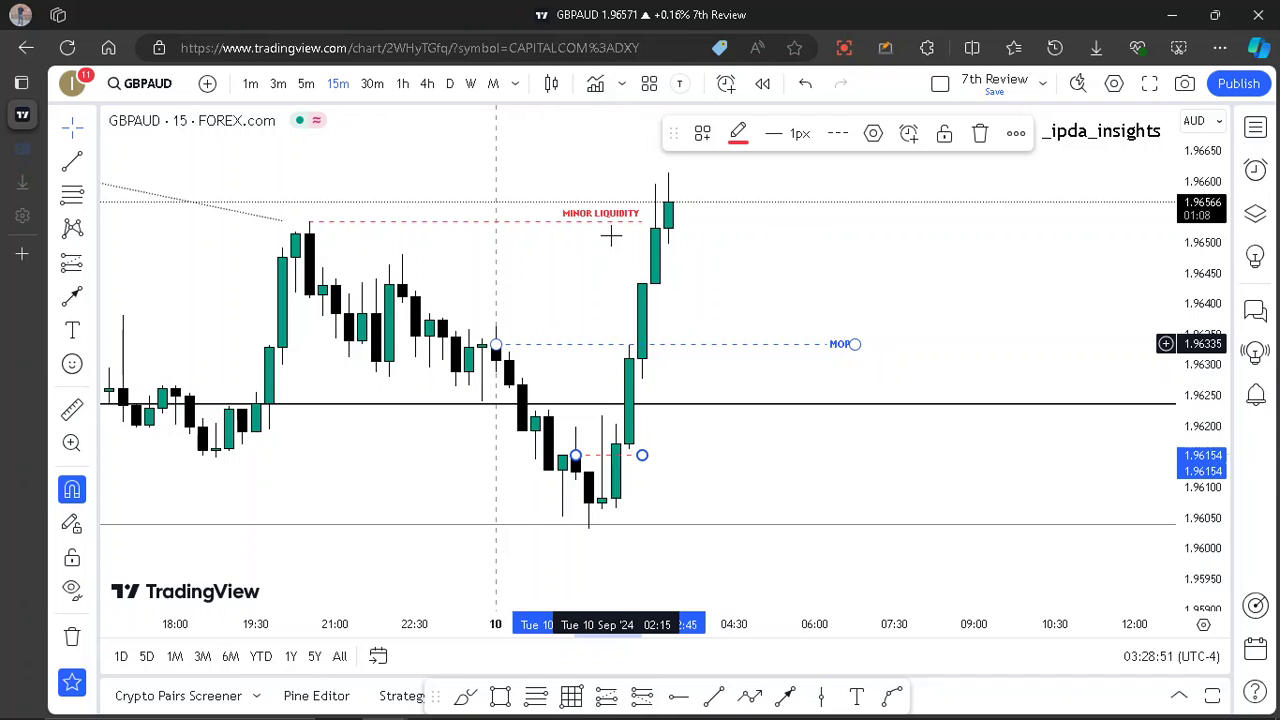
# - Set the red line at 1.96154 to a solid style with 2px thickness
pyautogui.click(834, 134)
pyautogui.click(850, 171)
pyautogui.click(738, 134)
pyautogui.click(800, 140)
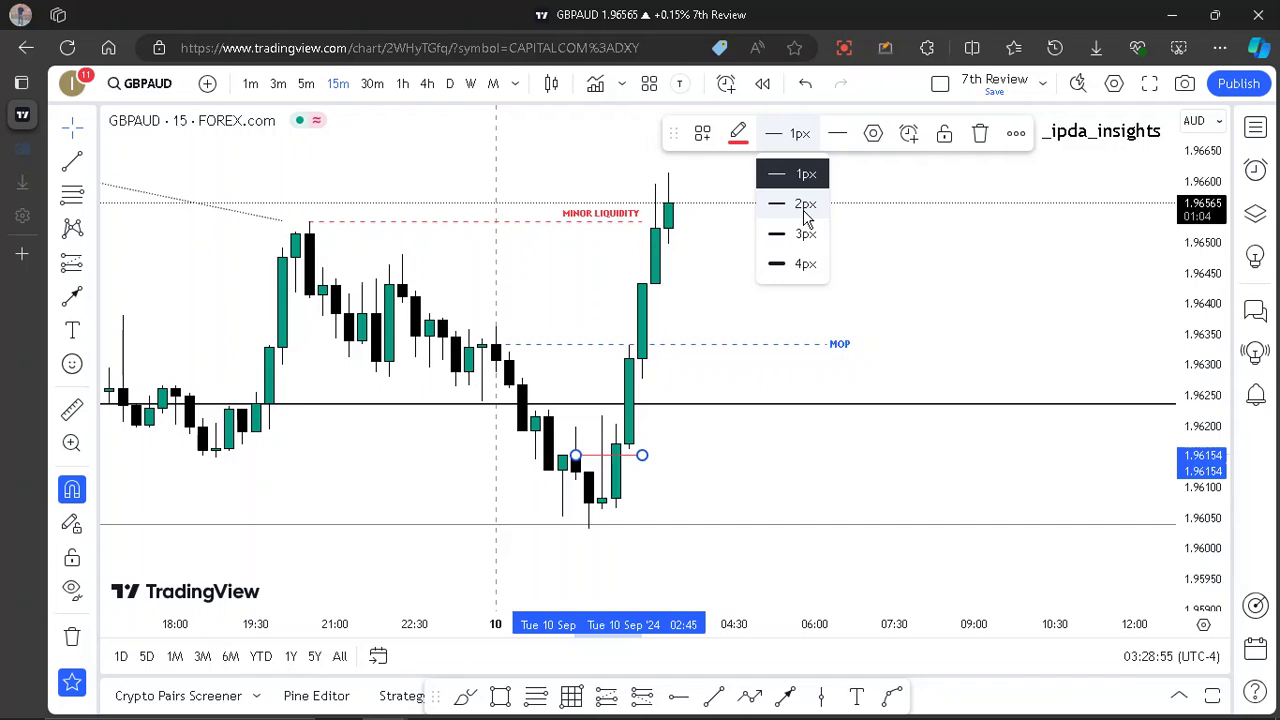
pyautogui.click(806, 200)
pyautogui.click(900, 222)
pyautogui.hscroll(-3, 657, 472)
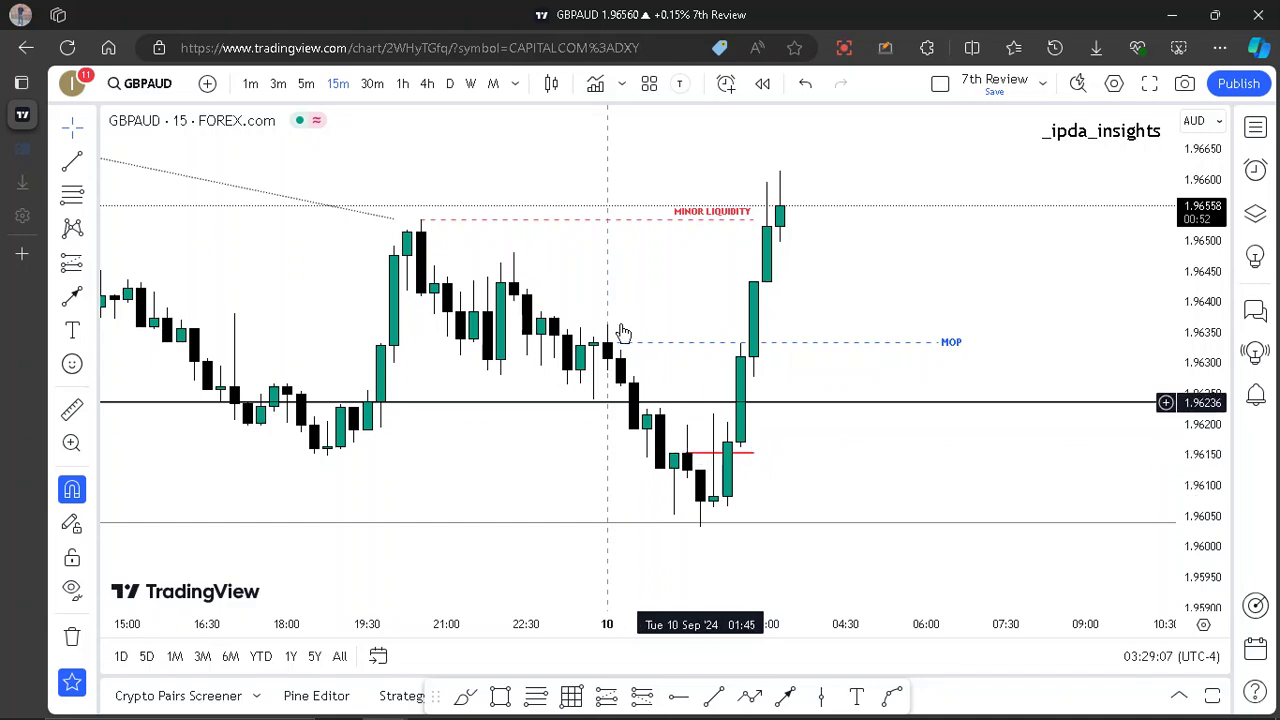
# - Switch the chart to the 5-minute timeframe and delete the red line at 1.96154
pyautogui.click(309, 86)
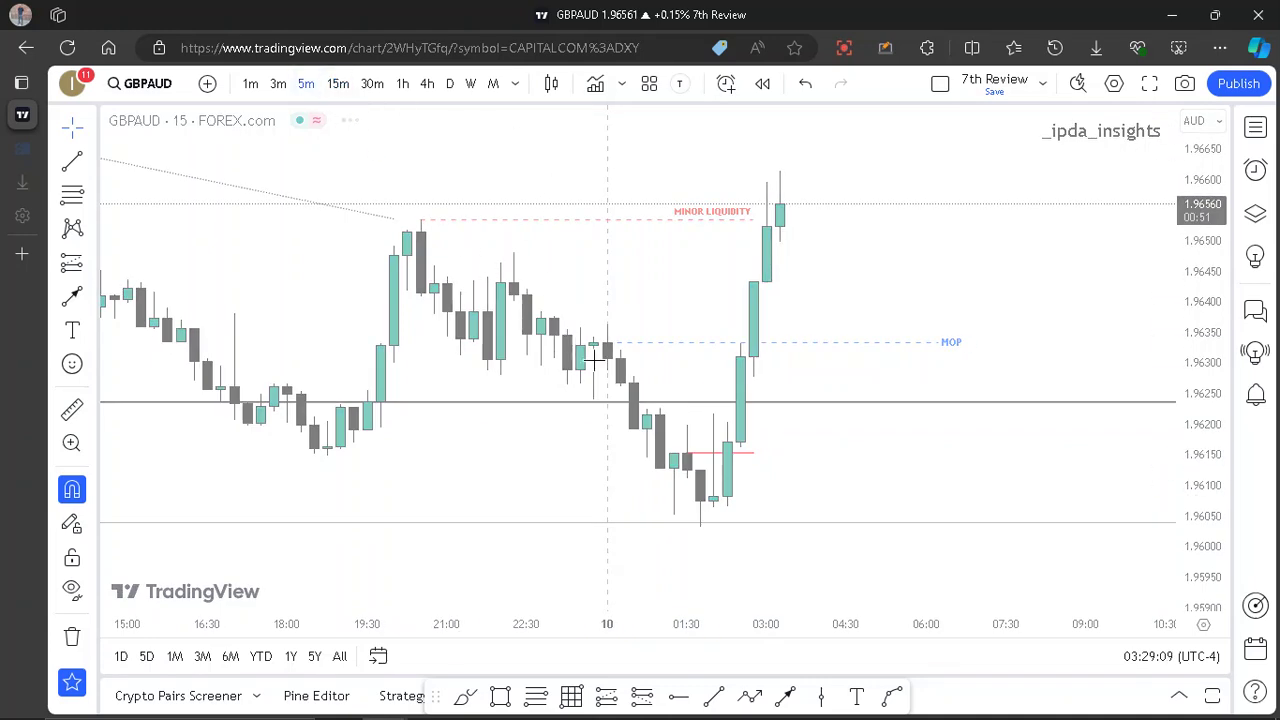
pyautogui.click(716, 451)
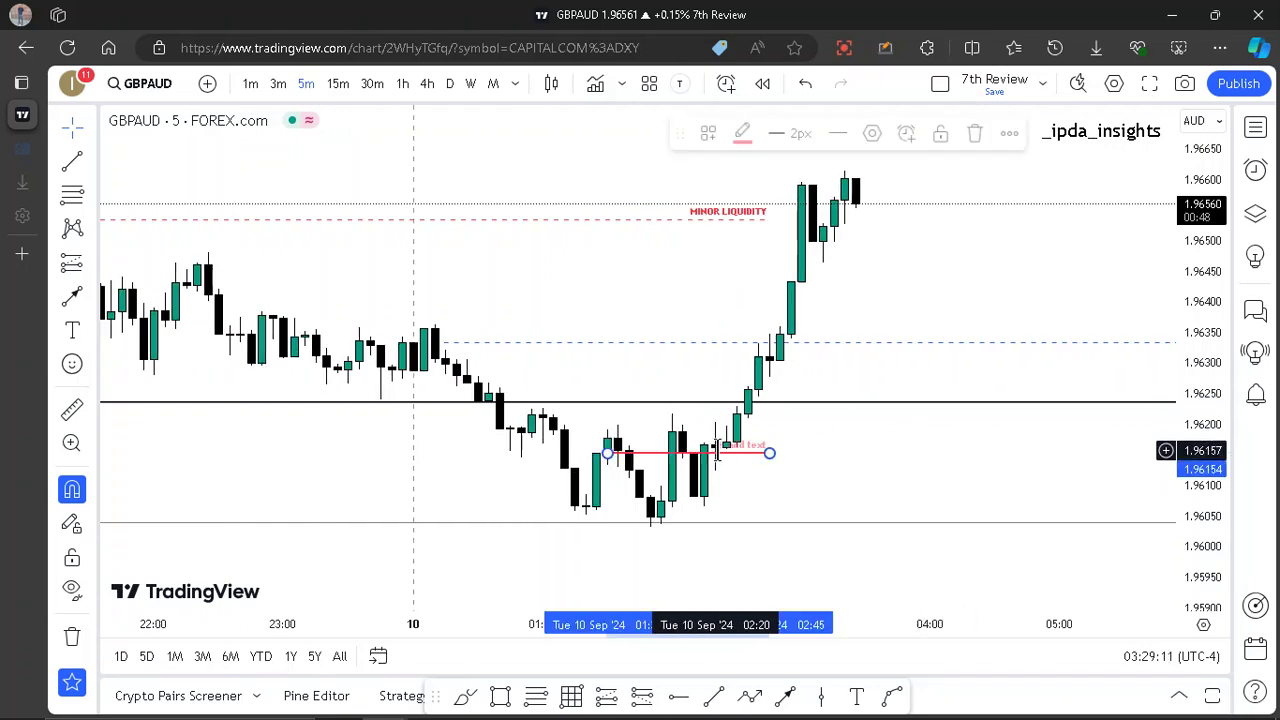
pyautogui.click(975, 133)
# - Draw a solid red horizontal line at about 1.96178 from the 10 Sep '24 01:35 candle to the 02:00 candle
pyautogui.moveTo(1045, 375); pyautogui.dragTo(1095, 356)
pyautogui.scroll(-2, 1126, 371)
pyautogui.scroll(1, 1103, 380)
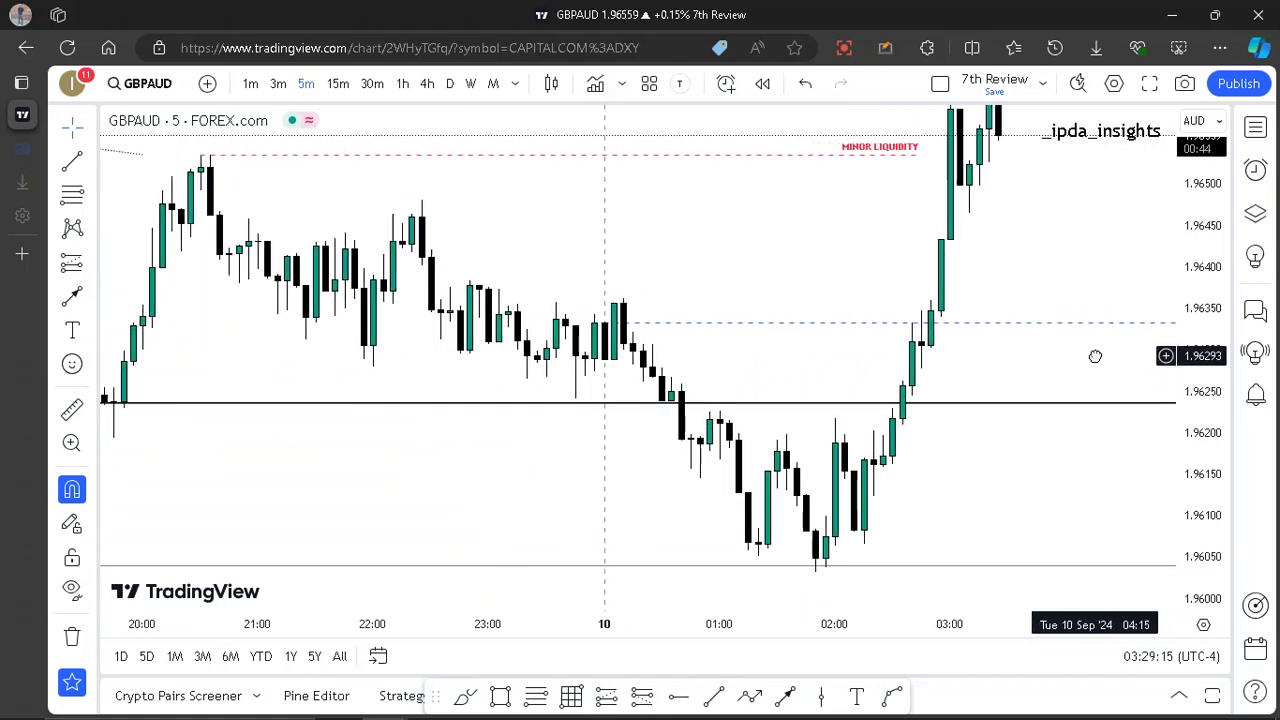
pyautogui.moveTo(997, 509); pyautogui.dragTo(957, 503)
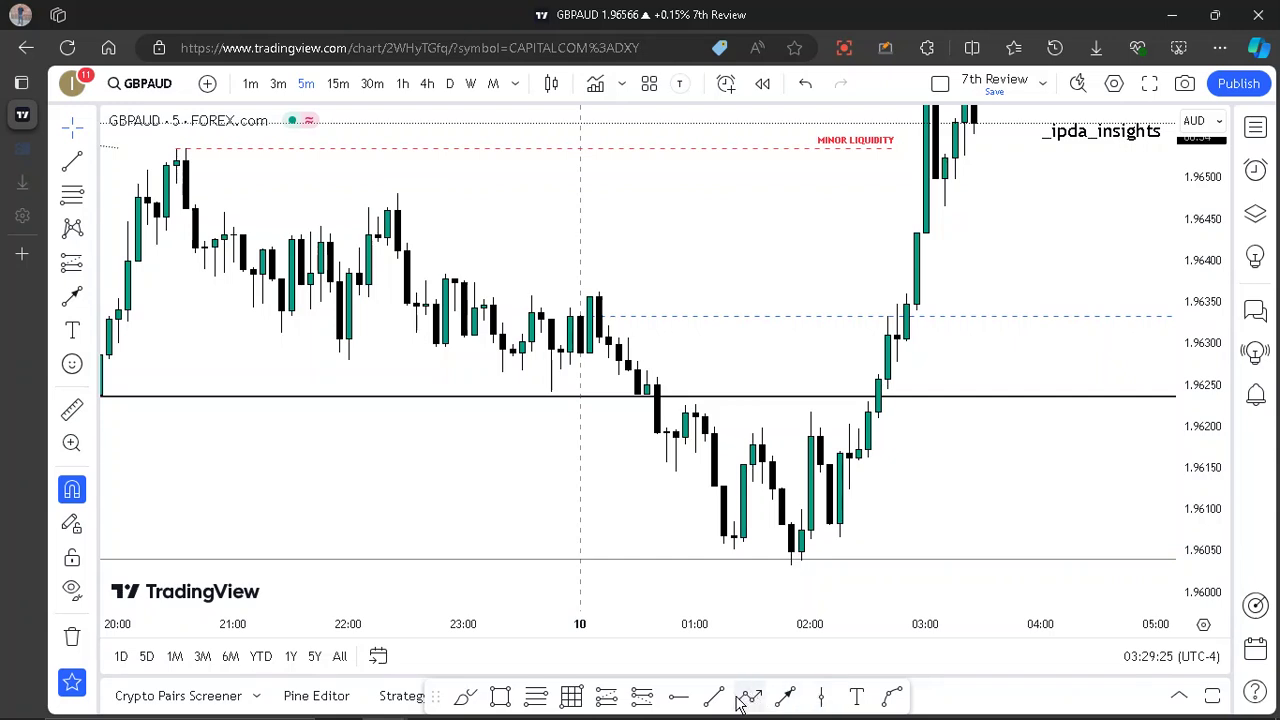
pyautogui.keyDown('ctrl'); pyautogui.click(813, 444); pyautogui.keyUp('ctrl')
pyautogui.click(837, 349)
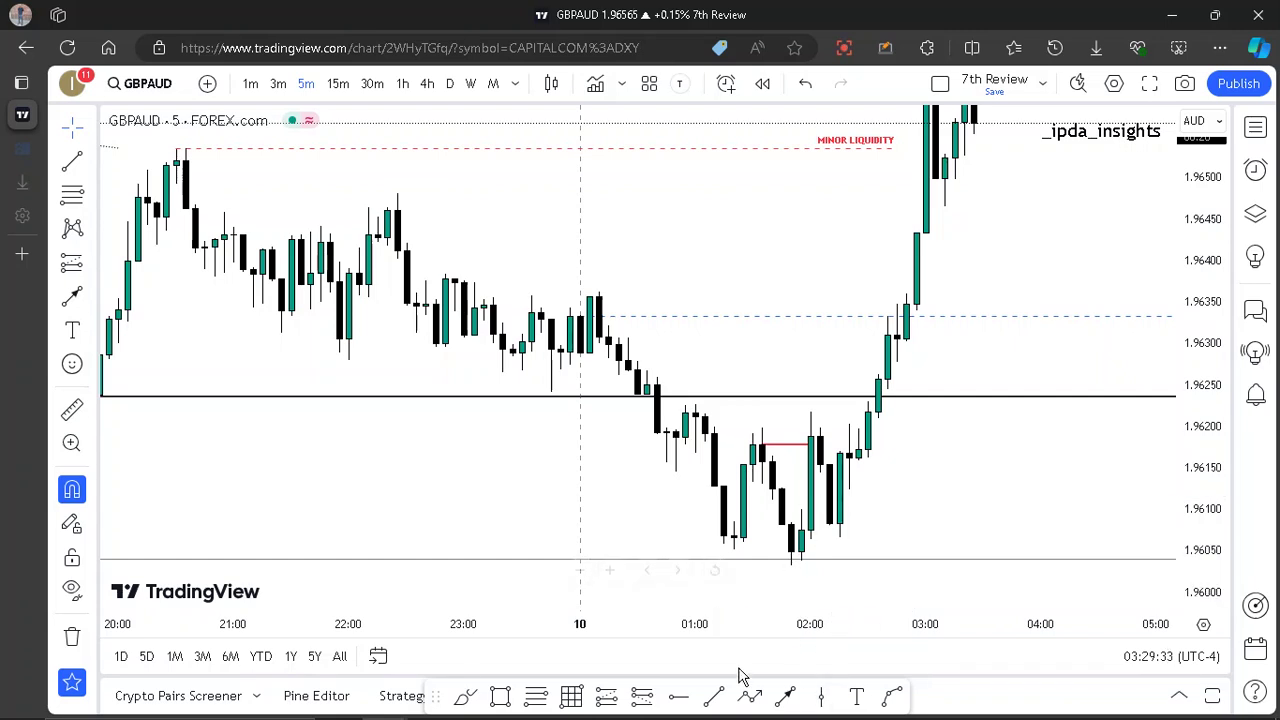
# - Draw a horizontal line at 1.96100 from about 01:55 to 02:30 on 10 Sep '24 and apply the FVG template
pyautogui.click(718, 700)
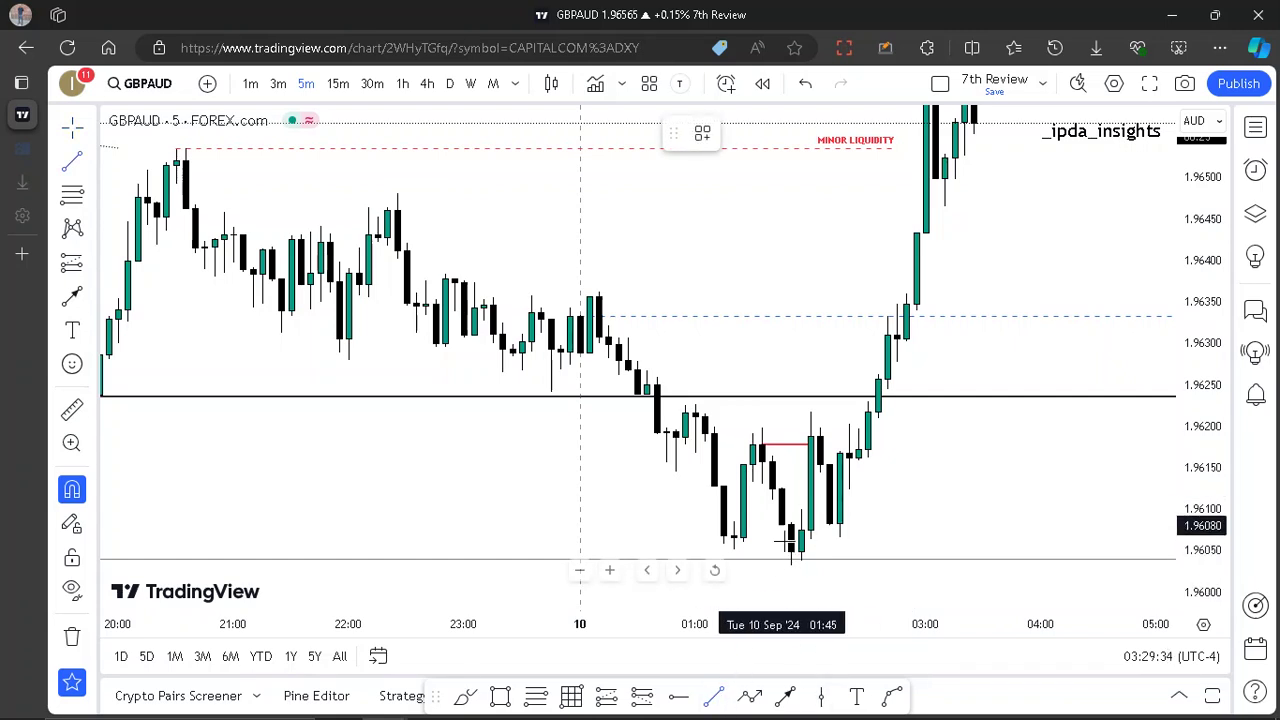
pyautogui.click(867, 510)
pyautogui.click(704, 136)
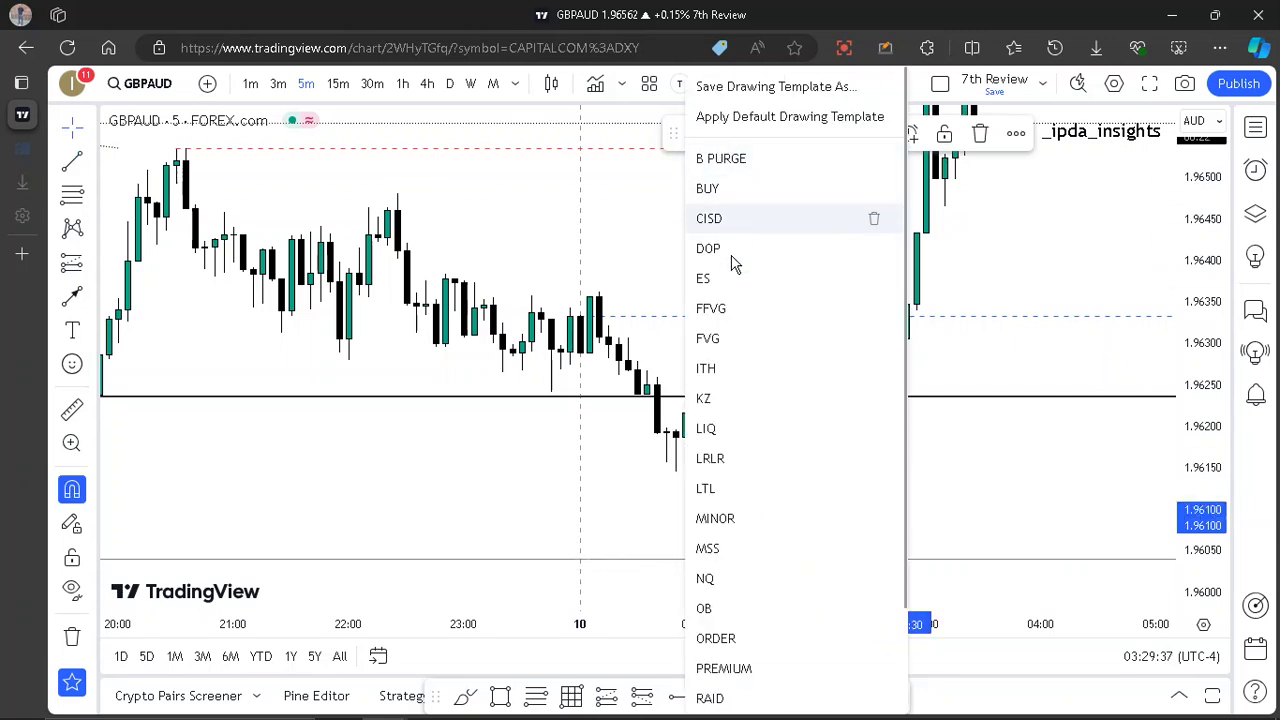
pyautogui.click(730, 338)
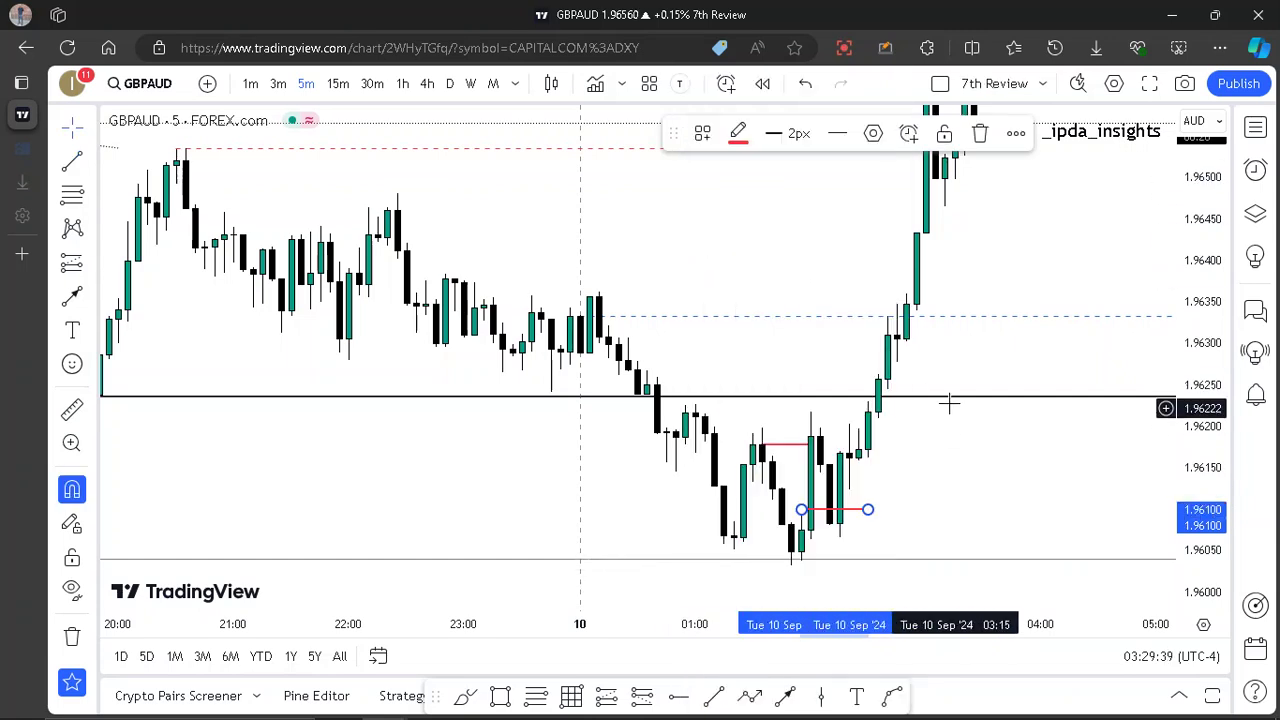
# - Duplicate the FVG line onto the gap's upper edge at about 1.96145 and end both lines at 02:25
pyautogui.click(880, 497)
pyautogui.moveTo(829, 511)
pyautogui.keyDown('ctrl'); pyautogui.mouseDown()
pyautogui.moveTo(820, 473)
pyautogui.moveTo(858, 473)
pyautogui.moveTo(860, 514)
pyautogui.mouseUp(); pyautogui.keyUp('ctrl')
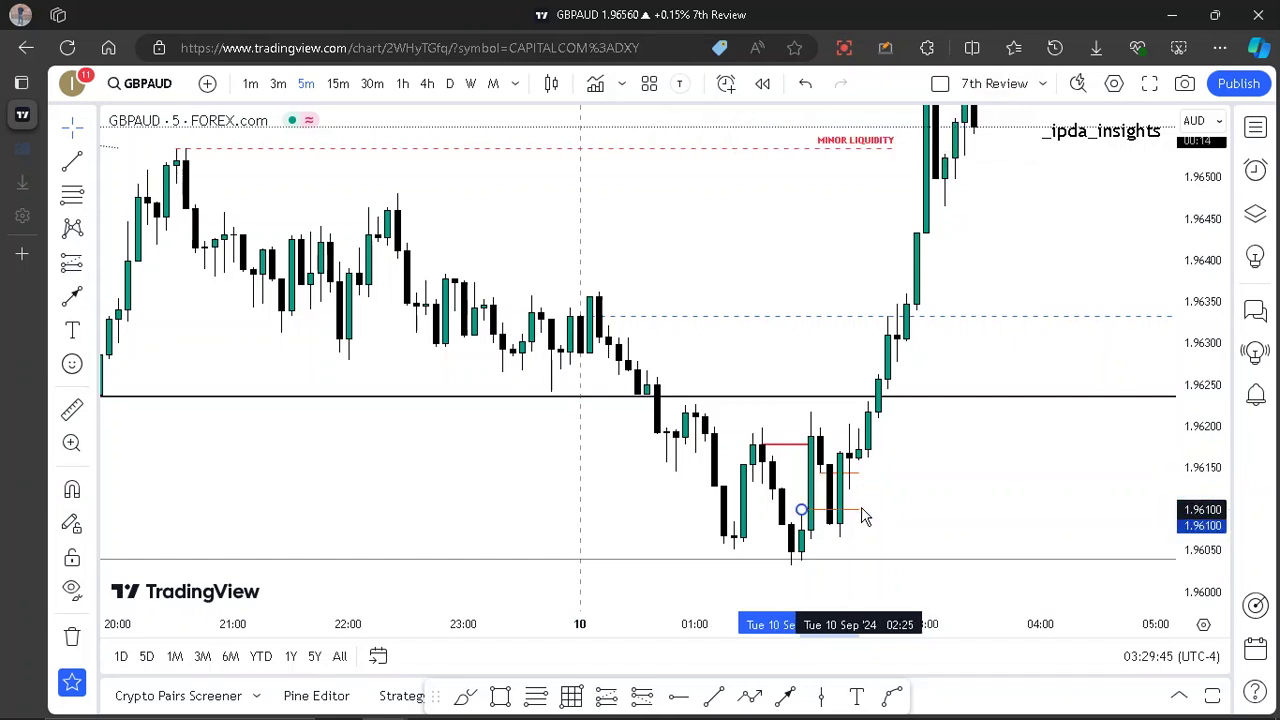
pyautogui.click(917, 466)
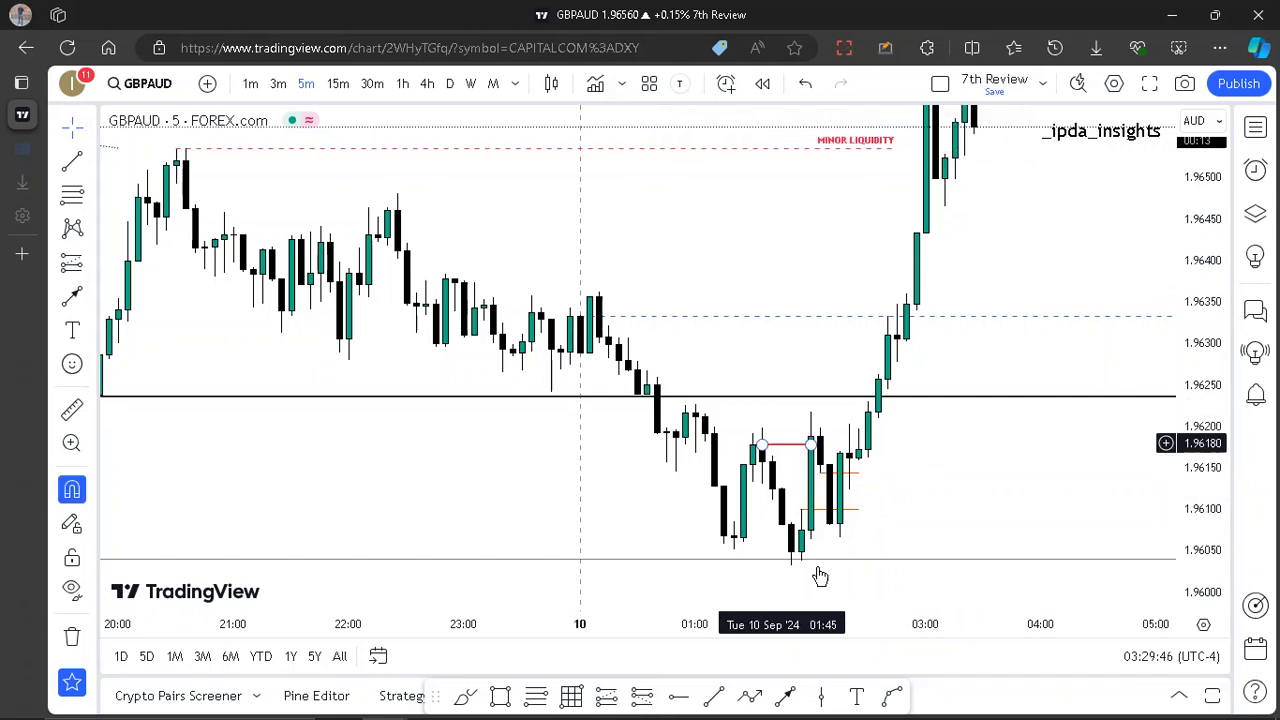
# - Draw a horizontal line at 1.96178 from the start of the red line to 10 Sep '24 02:55
pyautogui.click(716, 700)
pyautogui.click(762, 444)
pyautogui.click(918, 444)
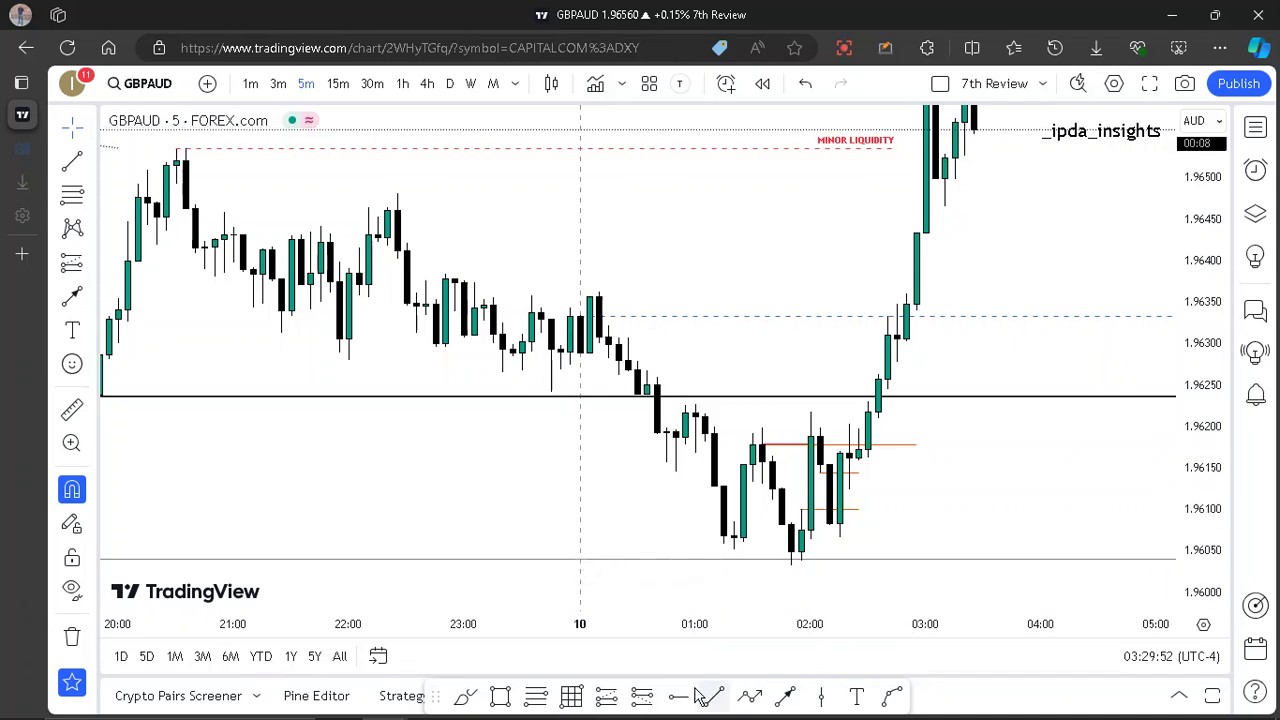
# - Place a long position at 10 Sep '24 02:55 with entry 1.96178, stop 1.96032 and target 1.96534 at the minor liquidity line
pyautogui.click(610, 700)
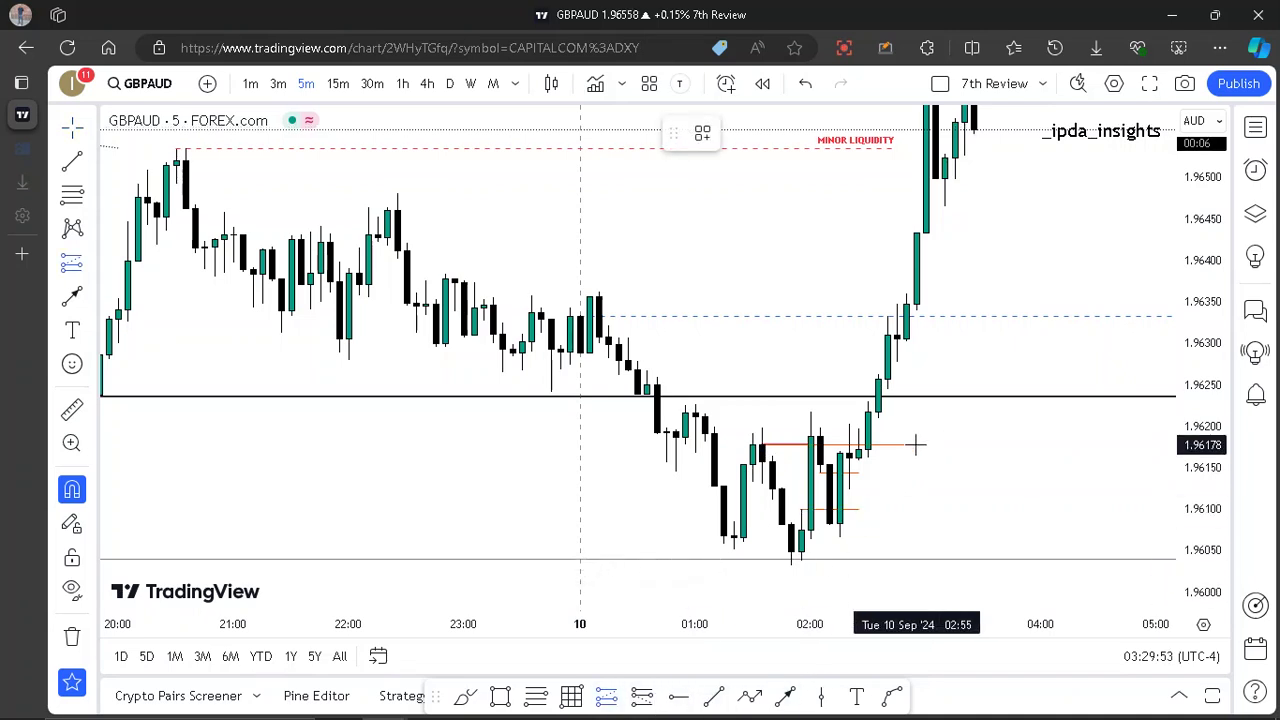
pyautogui.click(917, 444)
pyautogui.moveTo(919, 538); pyautogui.dragTo(791, 564)
pyautogui.moveTo(1029, 243); pyautogui.dragTo(985, 303)
pyautogui.moveTo(872, 408); pyautogui.dragTo(844, 208)
pyautogui.moveTo(1100, 286); pyautogui.dragTo(1106, 242)
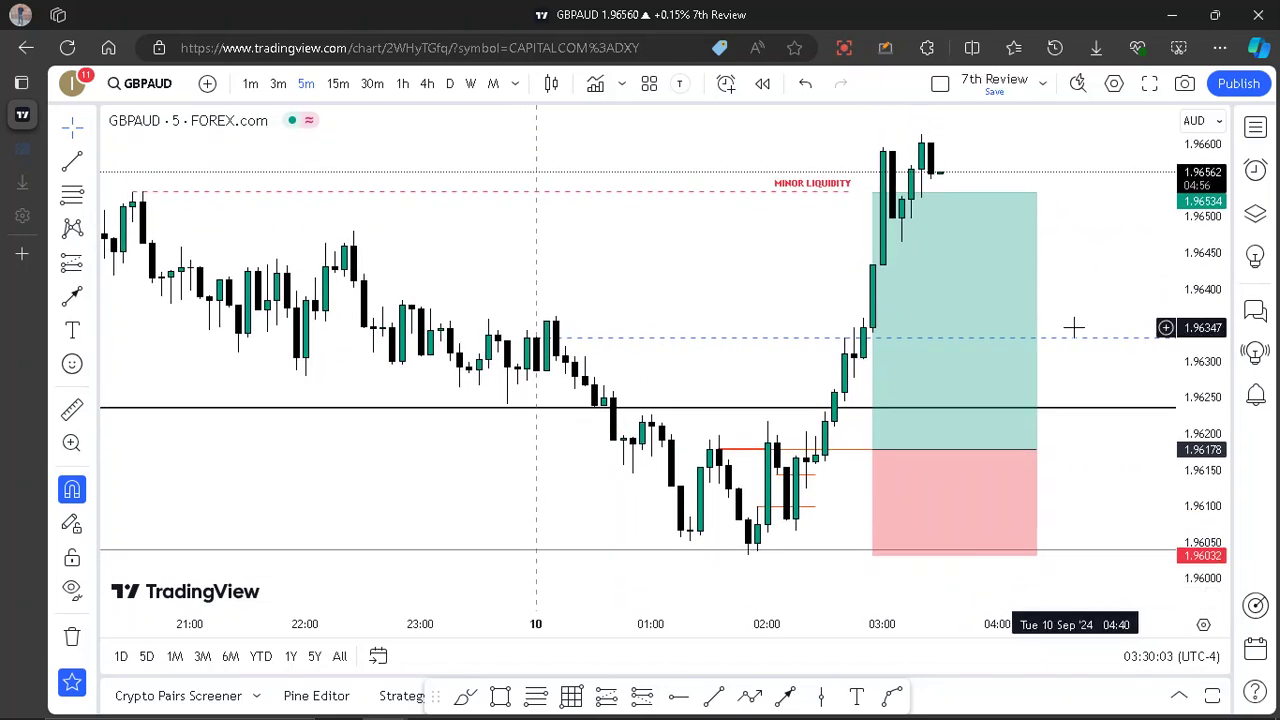
pyautogui.scroll(-1, 1117, 310)
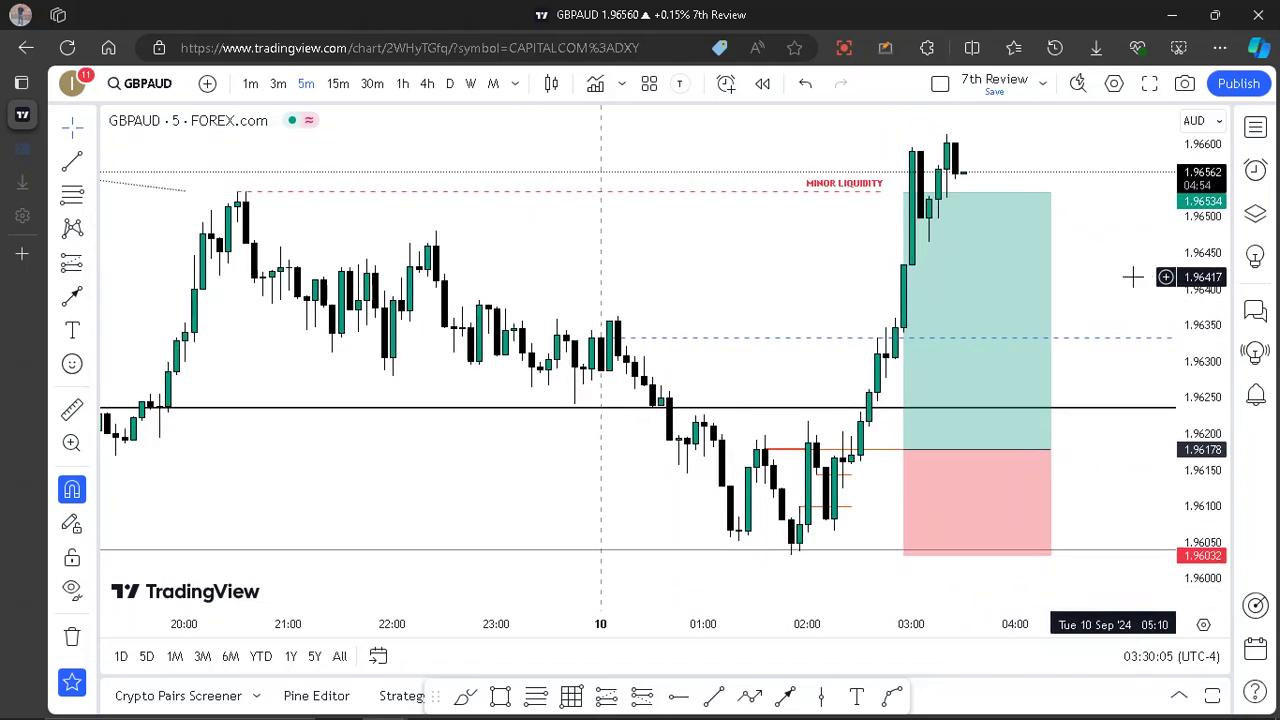
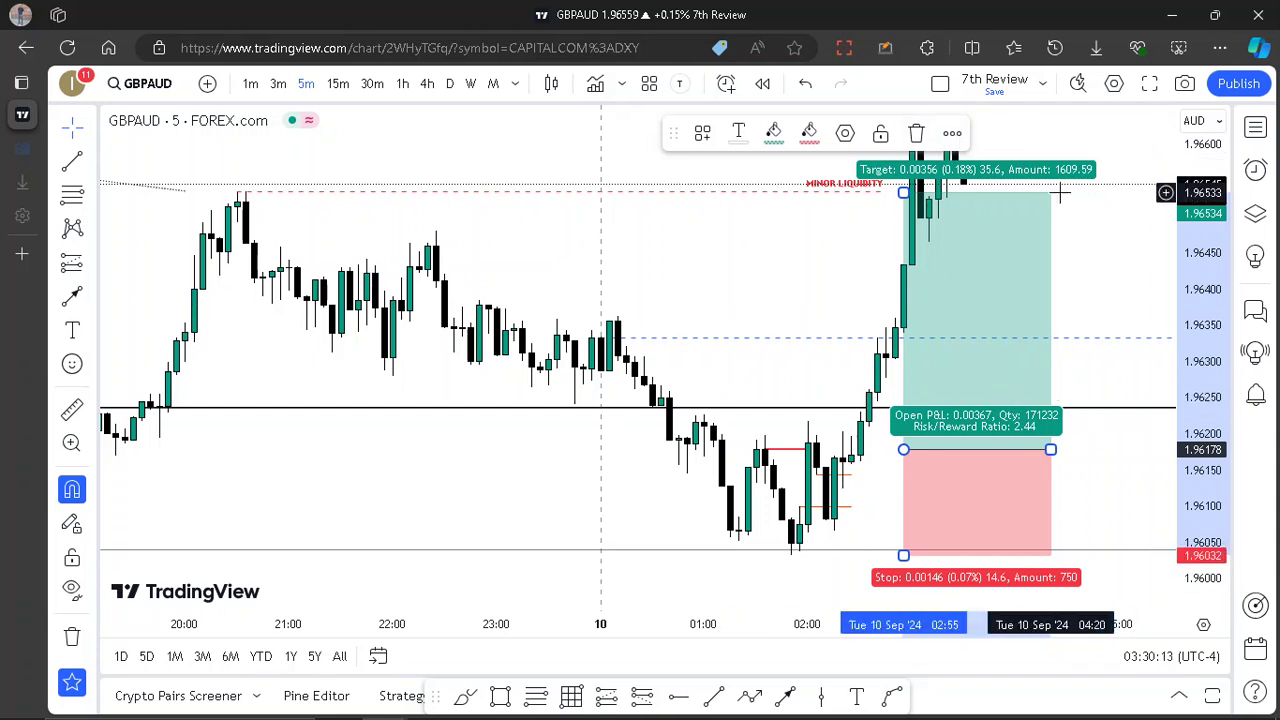
# - Delete the long position from the GBPAUD chart and switch to EURAUD from the watchlist
pyautogui.click(916, 133)
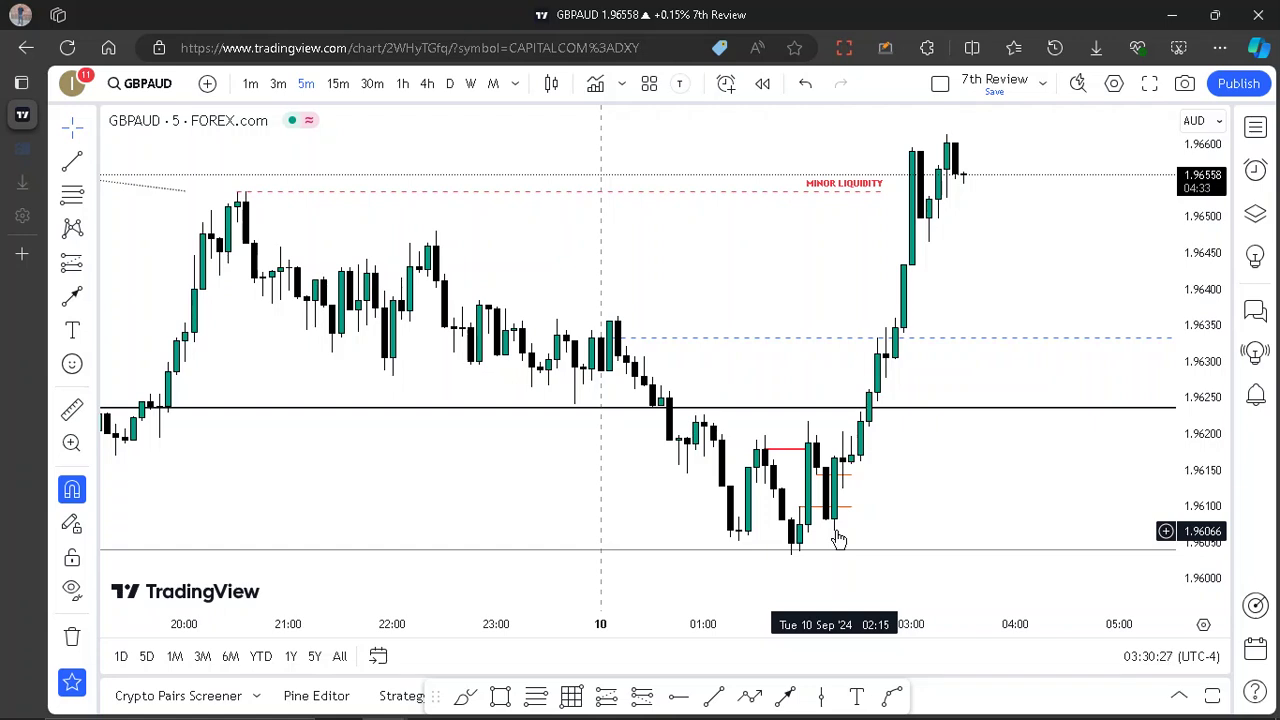
pyautogui.click(1255, 127)
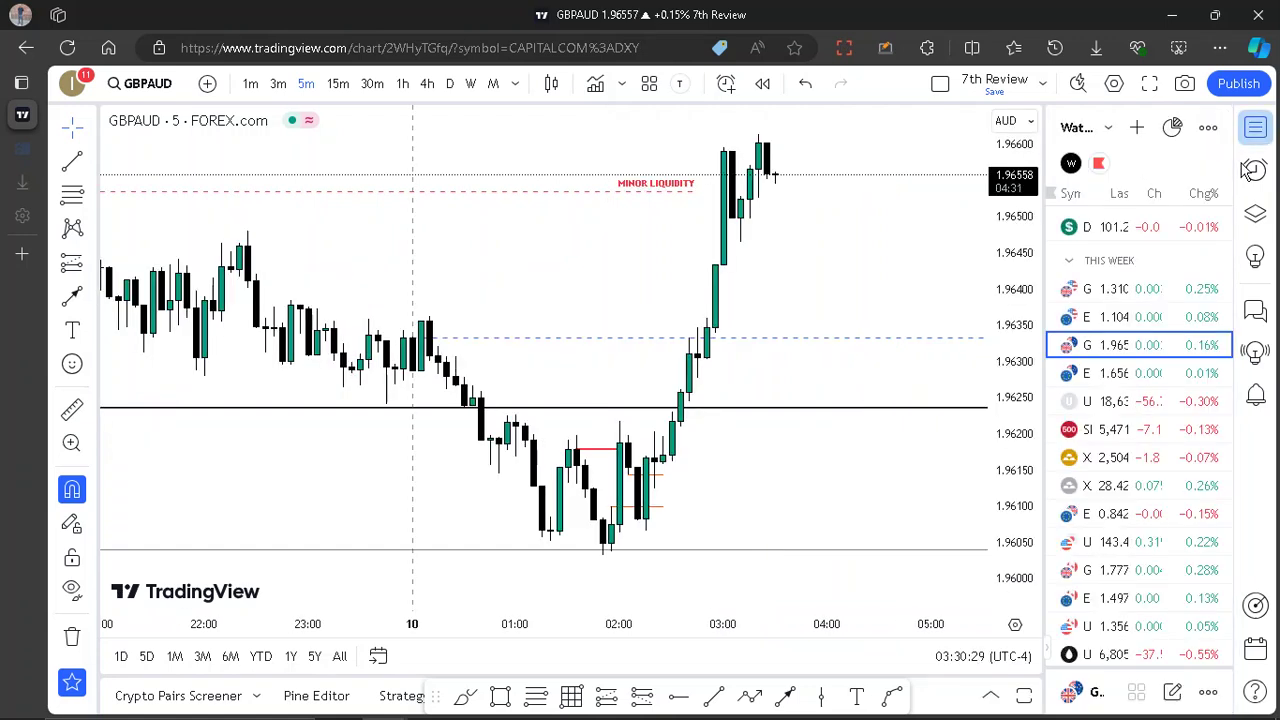
pyautogui.click(1126, 375)
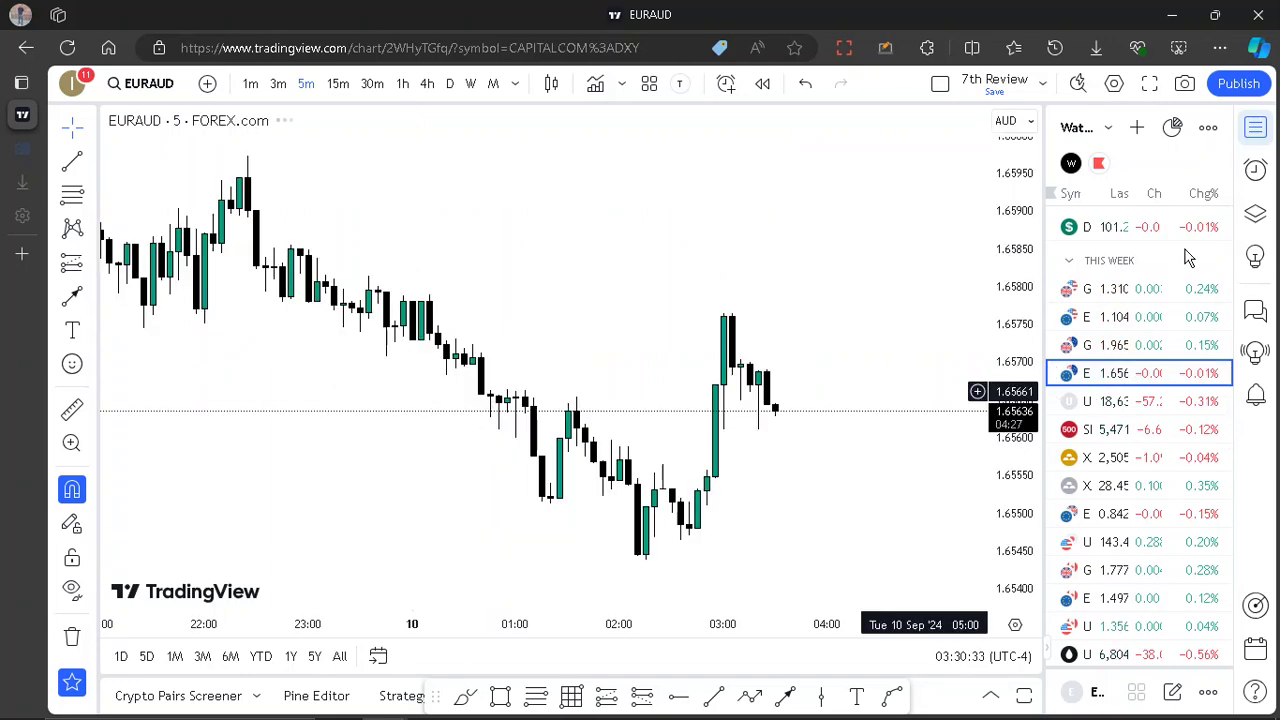
pyautogui.click(1255, 127)
pyautogui.moveTo(1040, 380); pyautogui.dragTo(1034, 295)
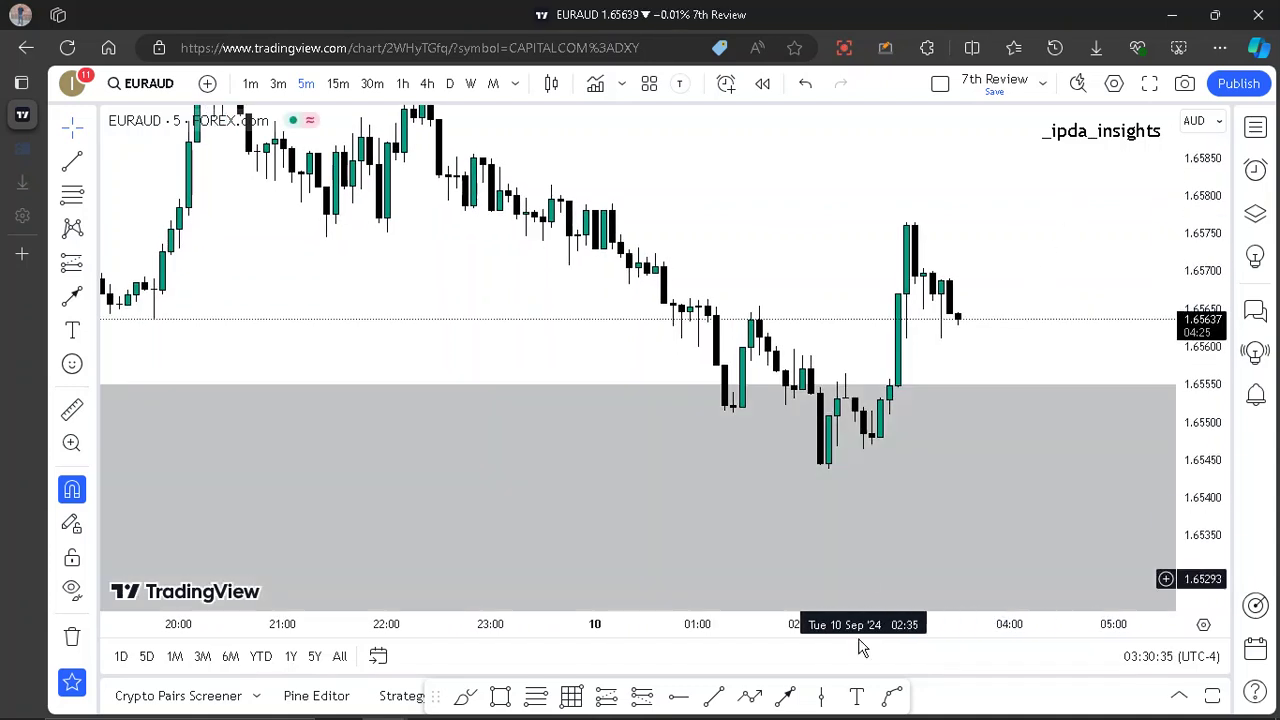
# - Draw a 3px orange trend line just beneath the two falling lows between about 01:20 and 02:15 on 10 Sep '24
pyautogui.click(714, 699)
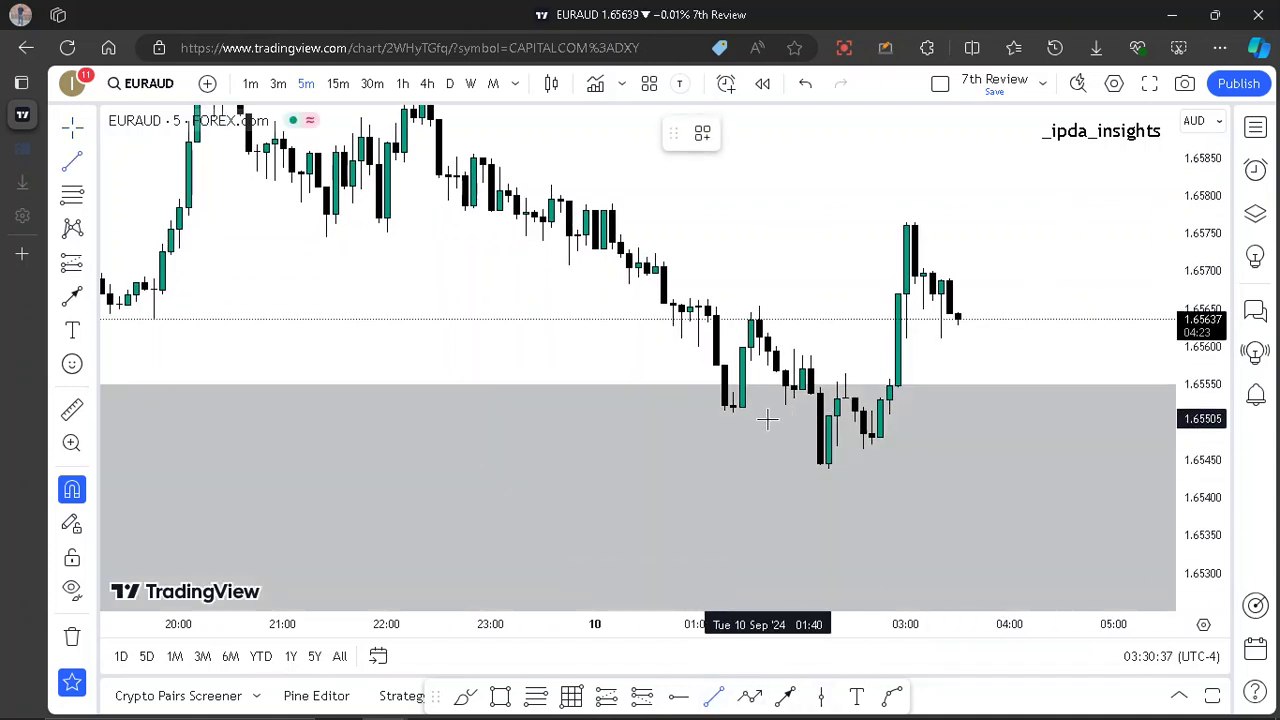
pyautogui.click(816, 478)
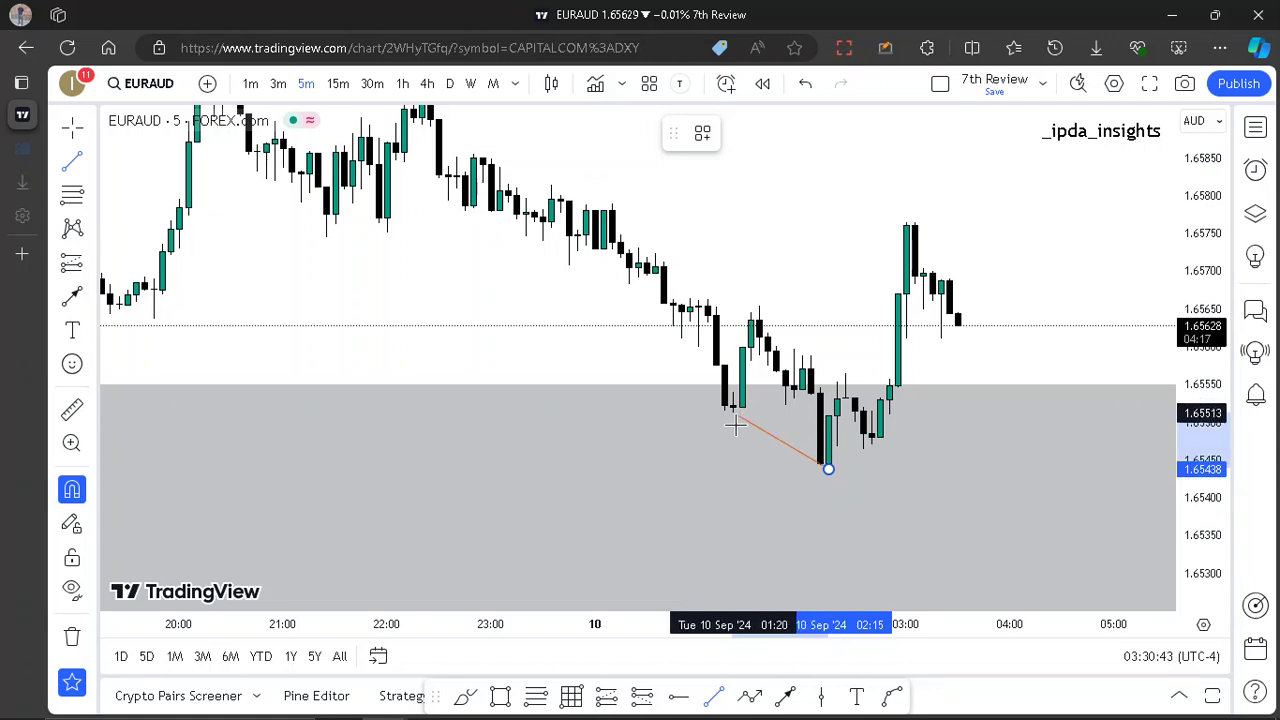
pyautogui.click(735, 425)
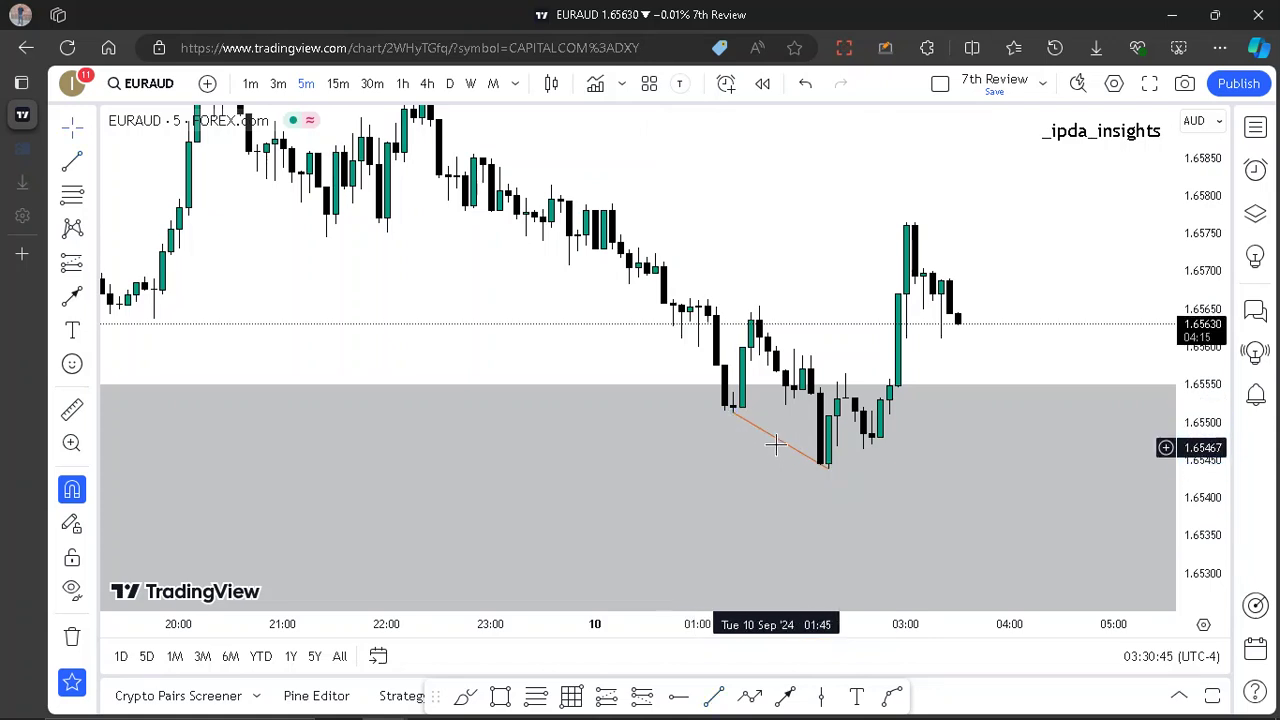
pyautogui.moveTo(778, 444); pyautogui.dragTo(770, 466)
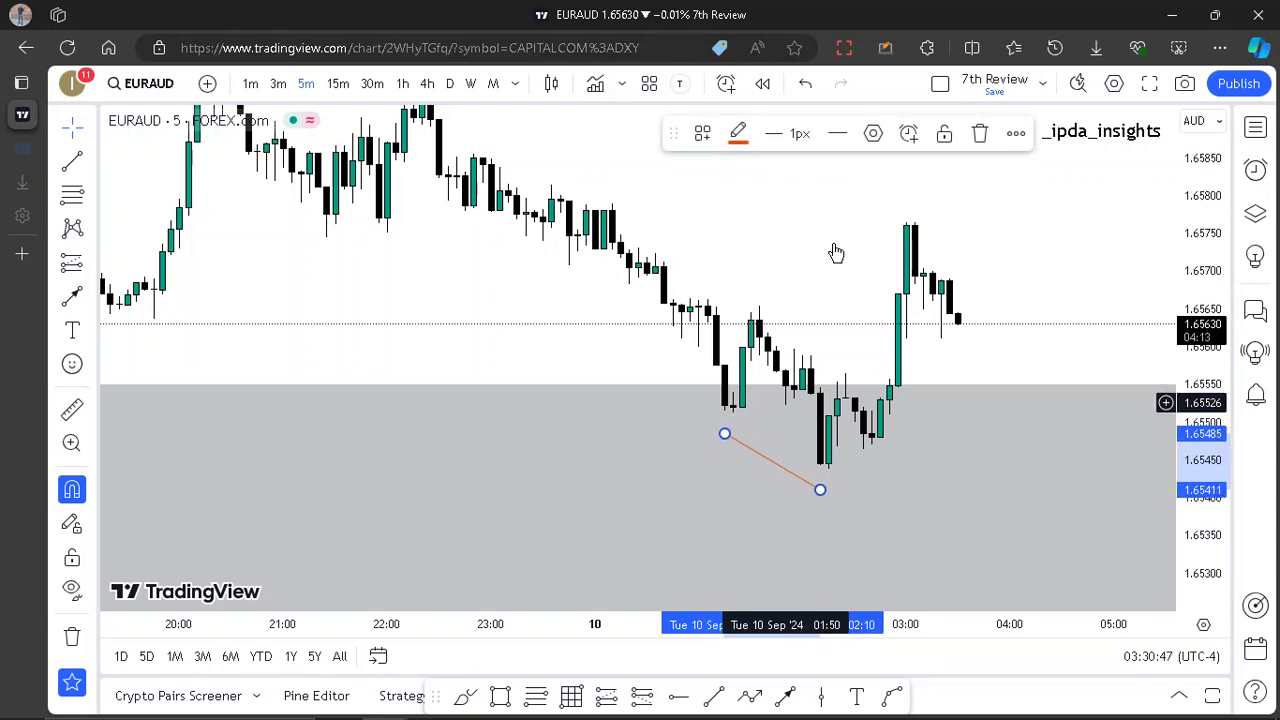
pyautogui.click(793, 140)
pyautogui.click(806, 234)
pyautogui.click(863, 246)
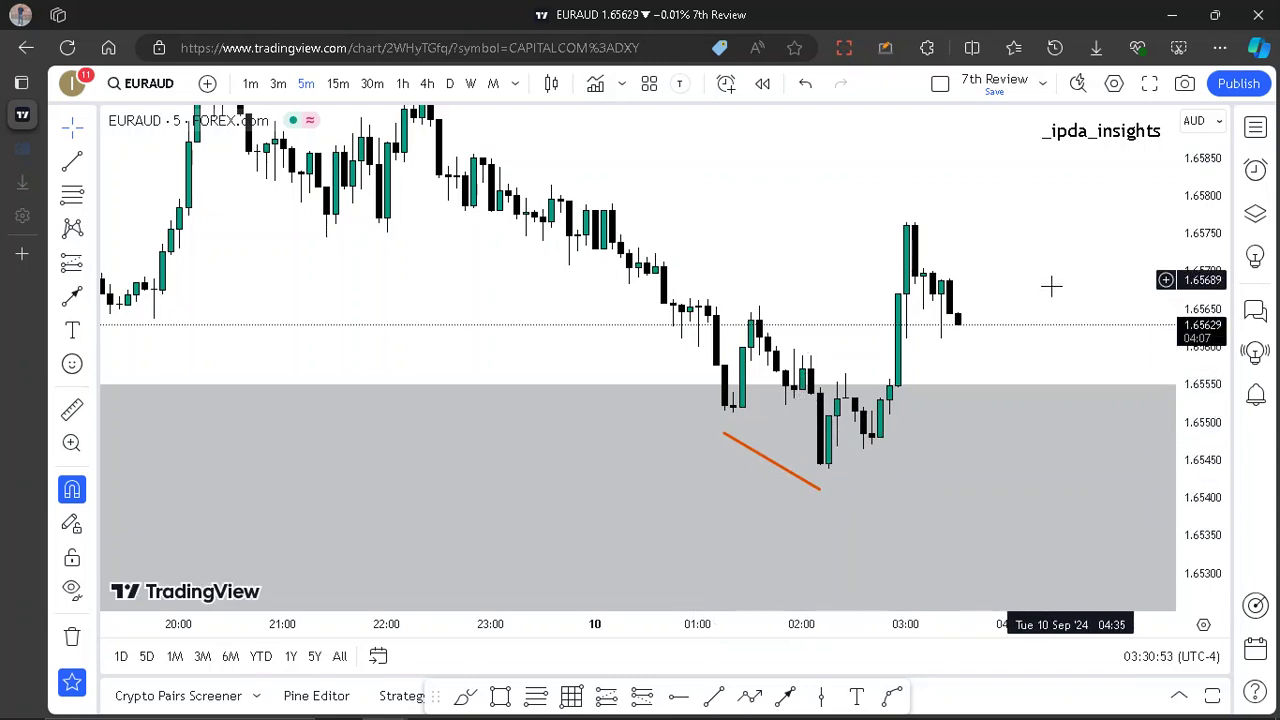
# - Switch the chart back to GBPAUD from the watchlist and hide the watchlist again
pyautogui.moveTo(1130, 238); pyautogui.dragTo(1102, 256)
pyautogui.click(1255, 127)
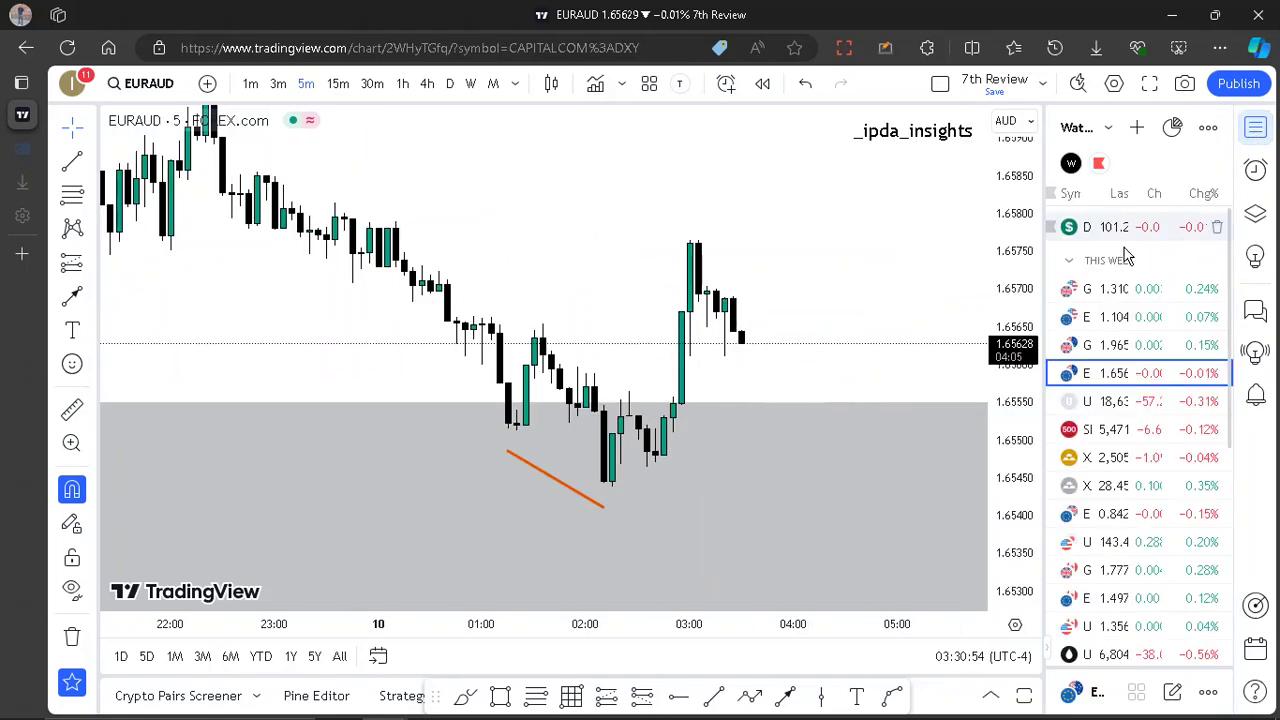
pyautogui.click(1120, 346)
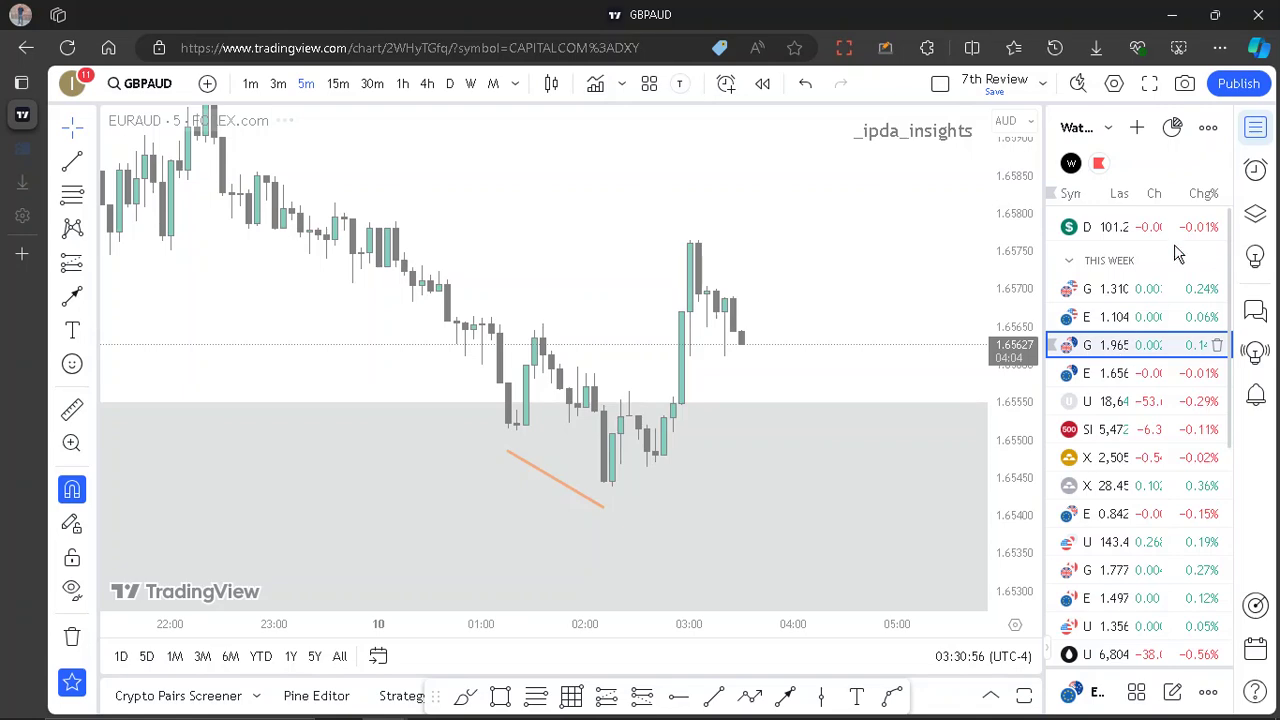
pyautogui.click(1257, 135)
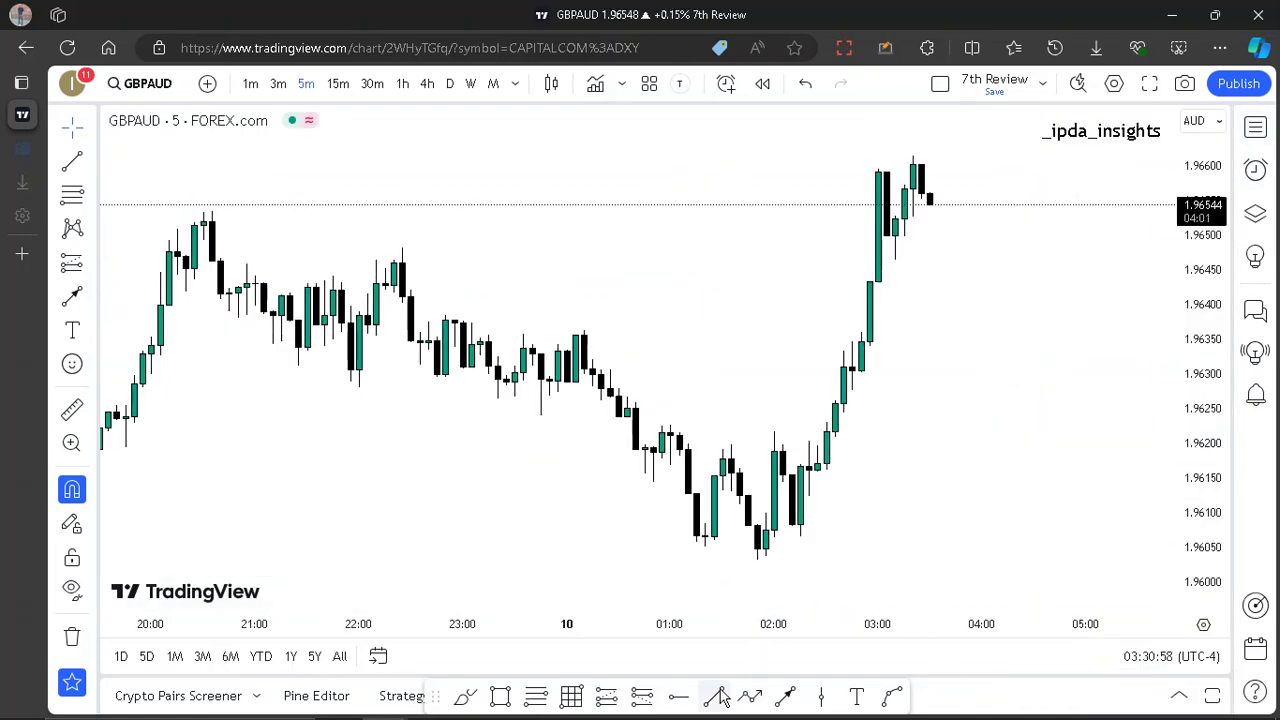
# - Draw a rising orange trend line just under the GBPAUD lows, from about 1.96017 near 01:50 to about 1.96070
pyautogui.click(757, 559)
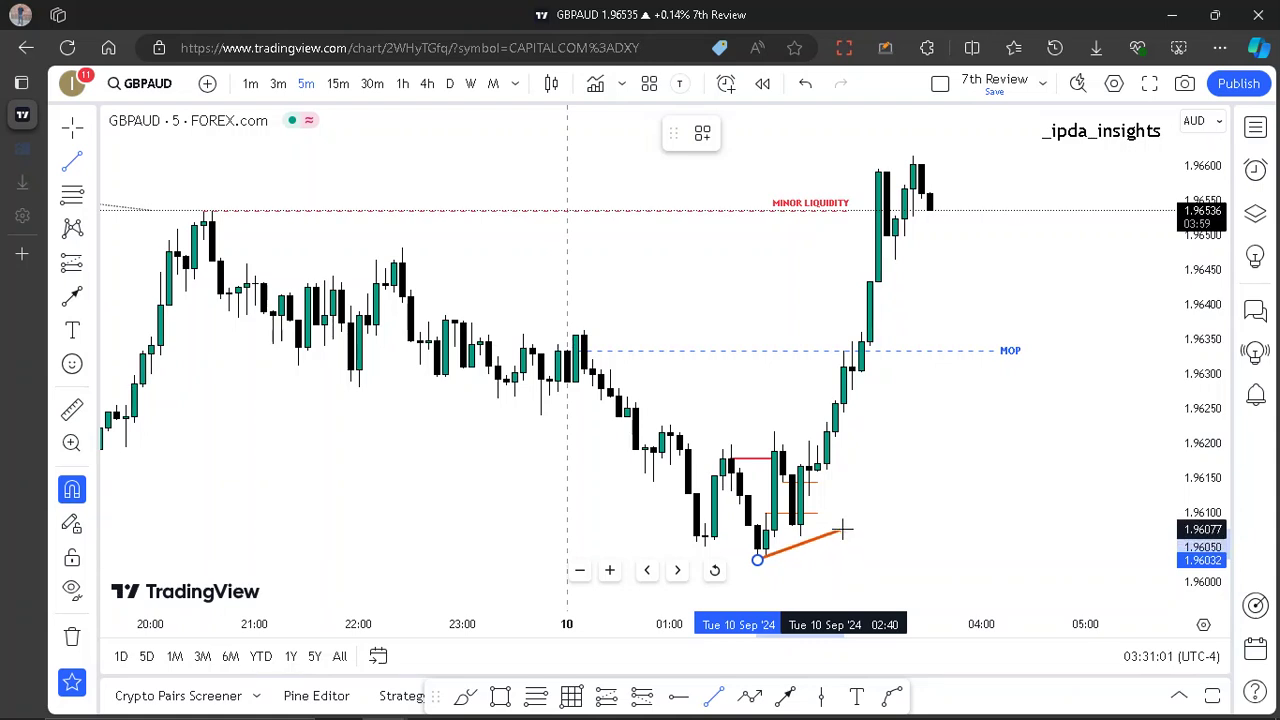
pyautogui.click(843, 529)
pyautogui.moveTo(790, 546); pyautogui.dragTo(923, 484)
pyautogui.click(914, 527)
pyautogui.click(857, 518)
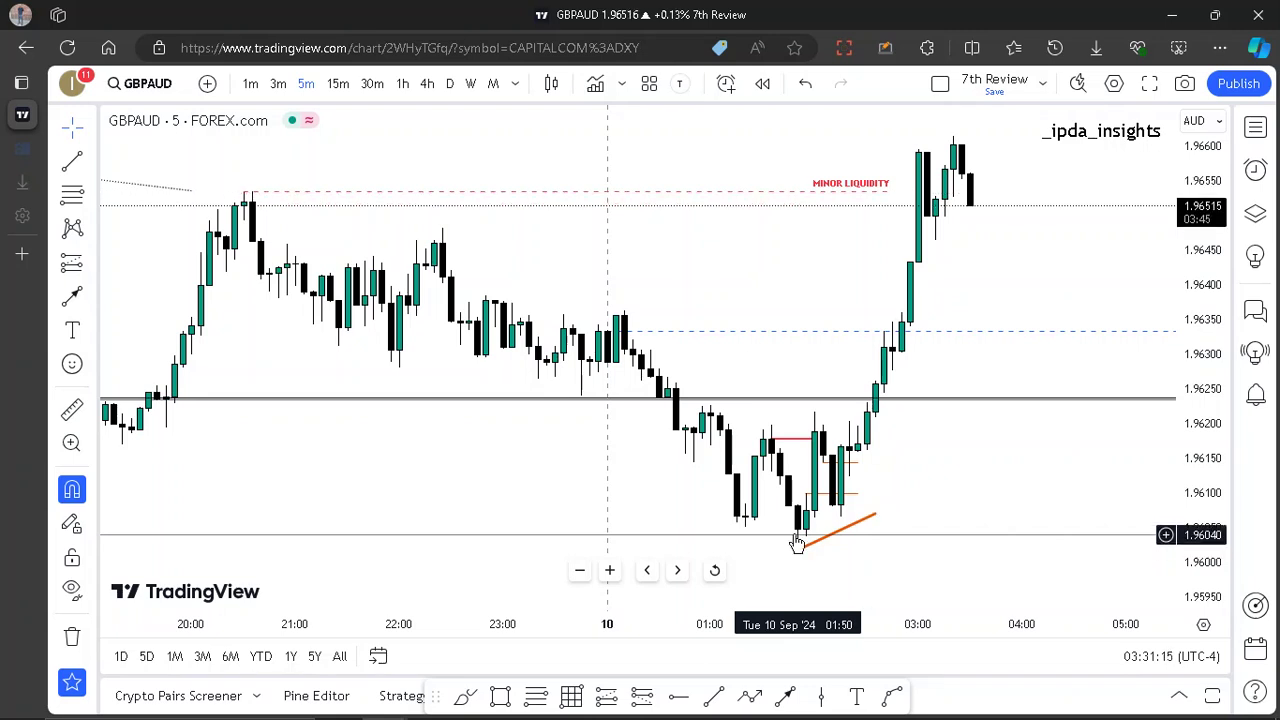
# - Open the downloaded snapshot GBPAUD_2024-09-10_08-38-33.png and compare its entry markup with the current 5-minute chart
pyautogui.scroll(-3, 851, 511)
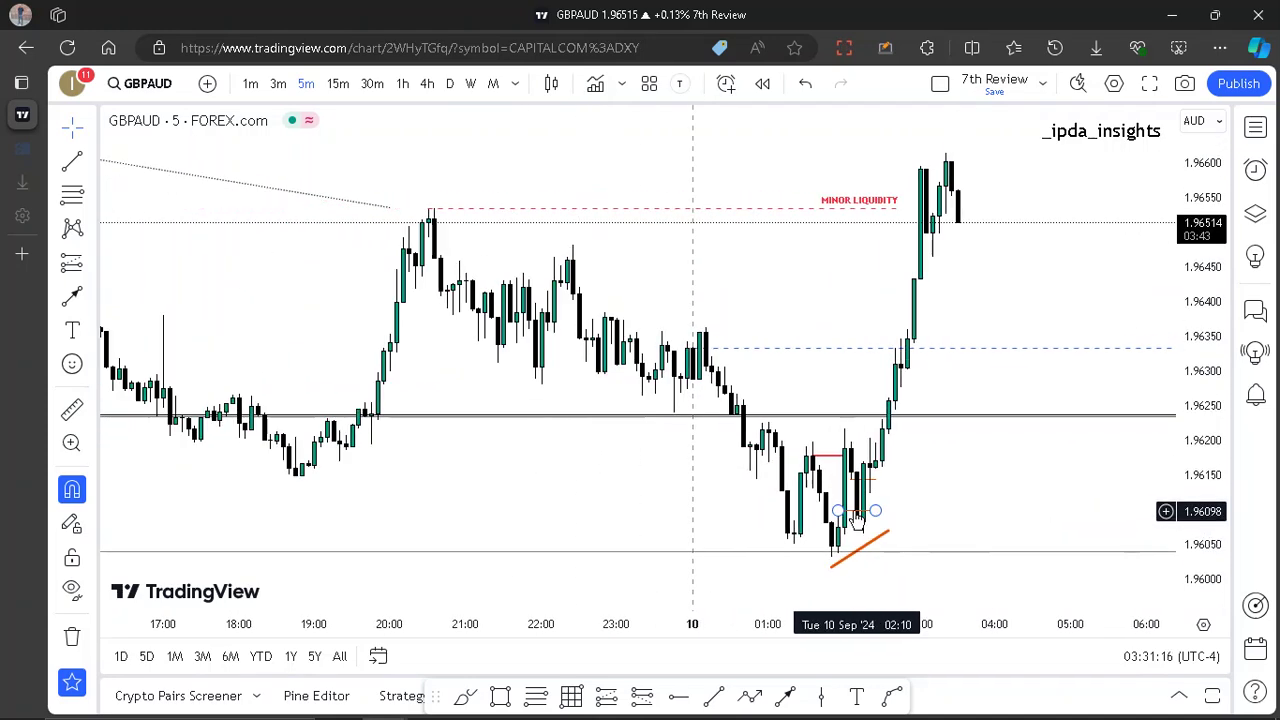
pyautogui.moveTo(999, 479); pyautogui.dragTo(921, 493)
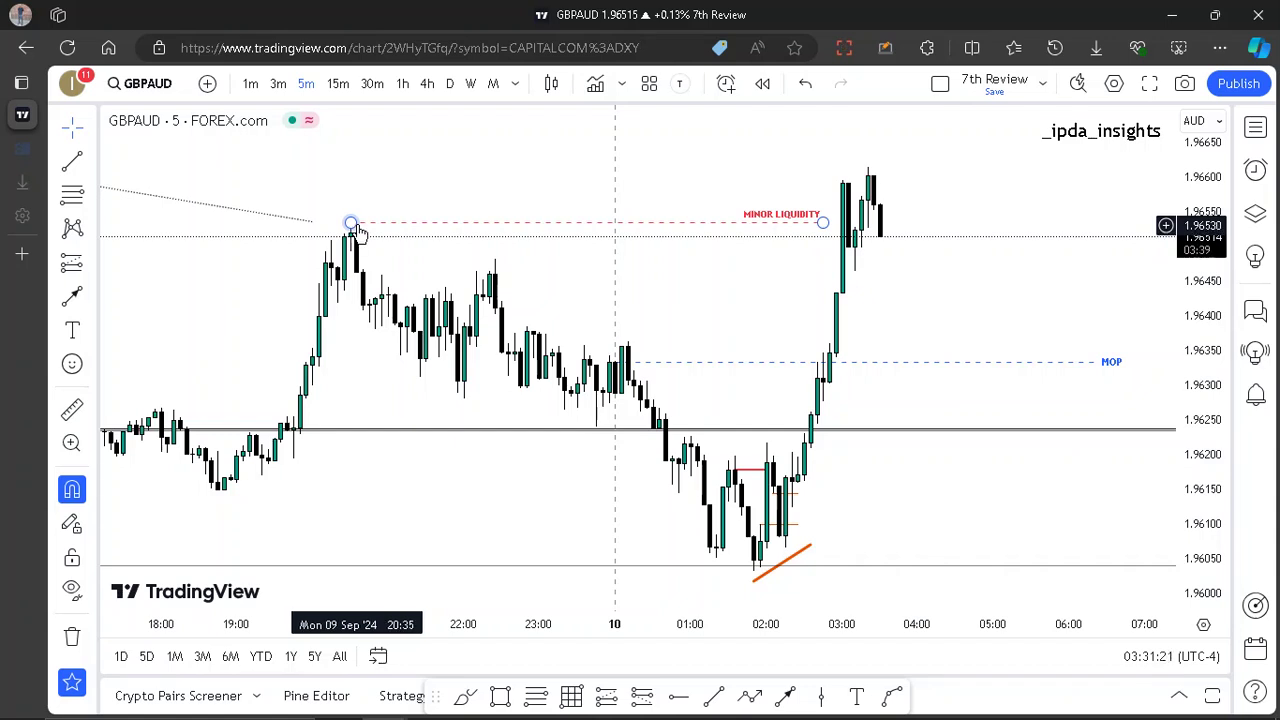
pyautogui.click(1095, 48)
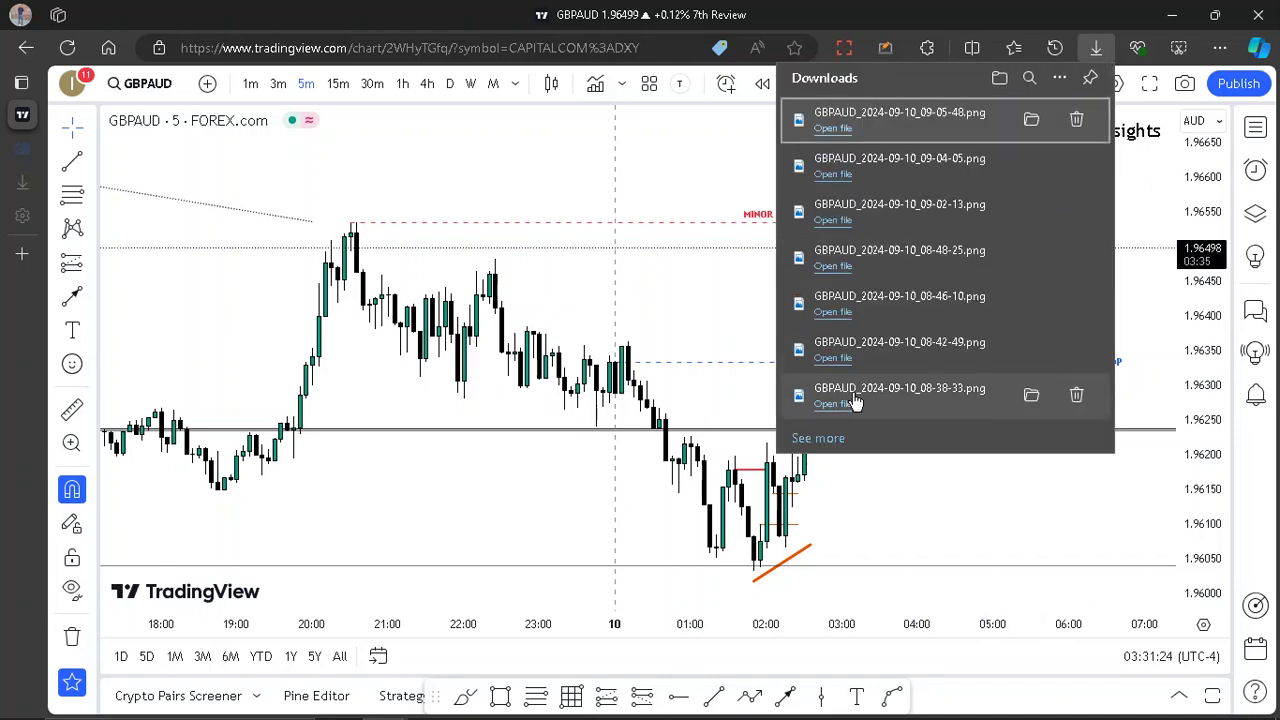
pyautogui.click(838, 408)
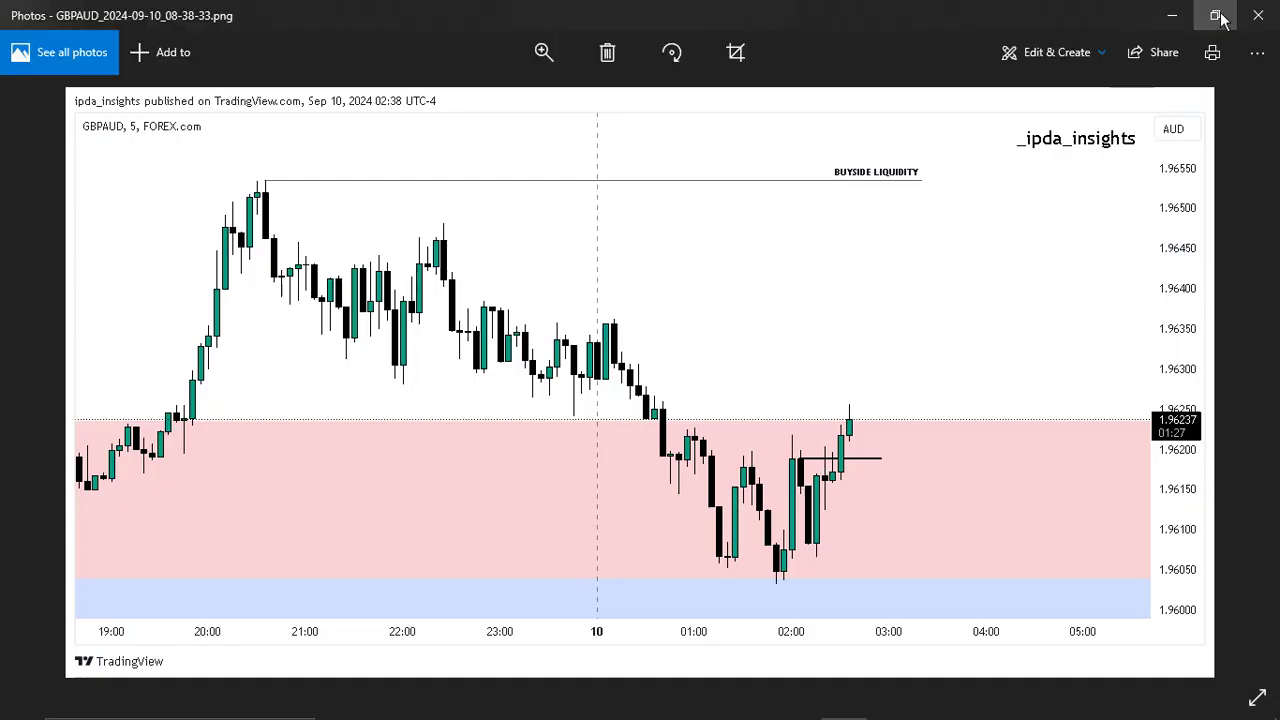
pyautogui.click(1217, 16)
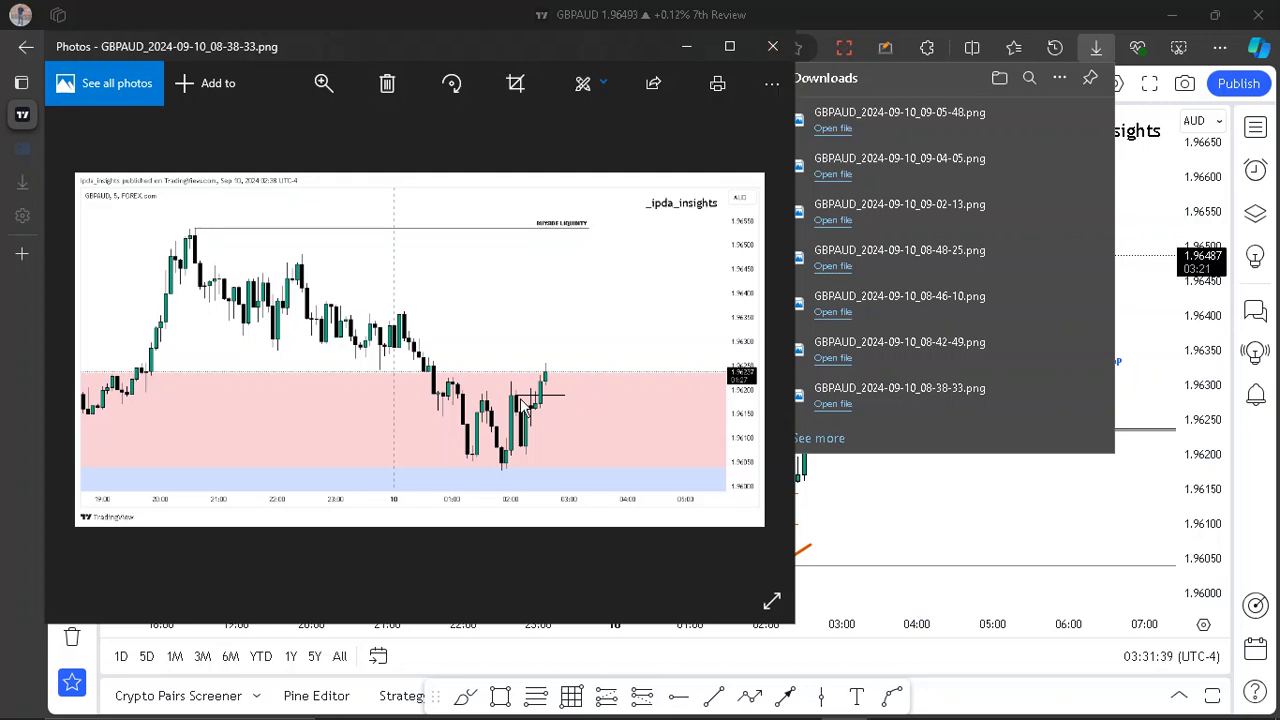
pyautogui.click(792, 490)
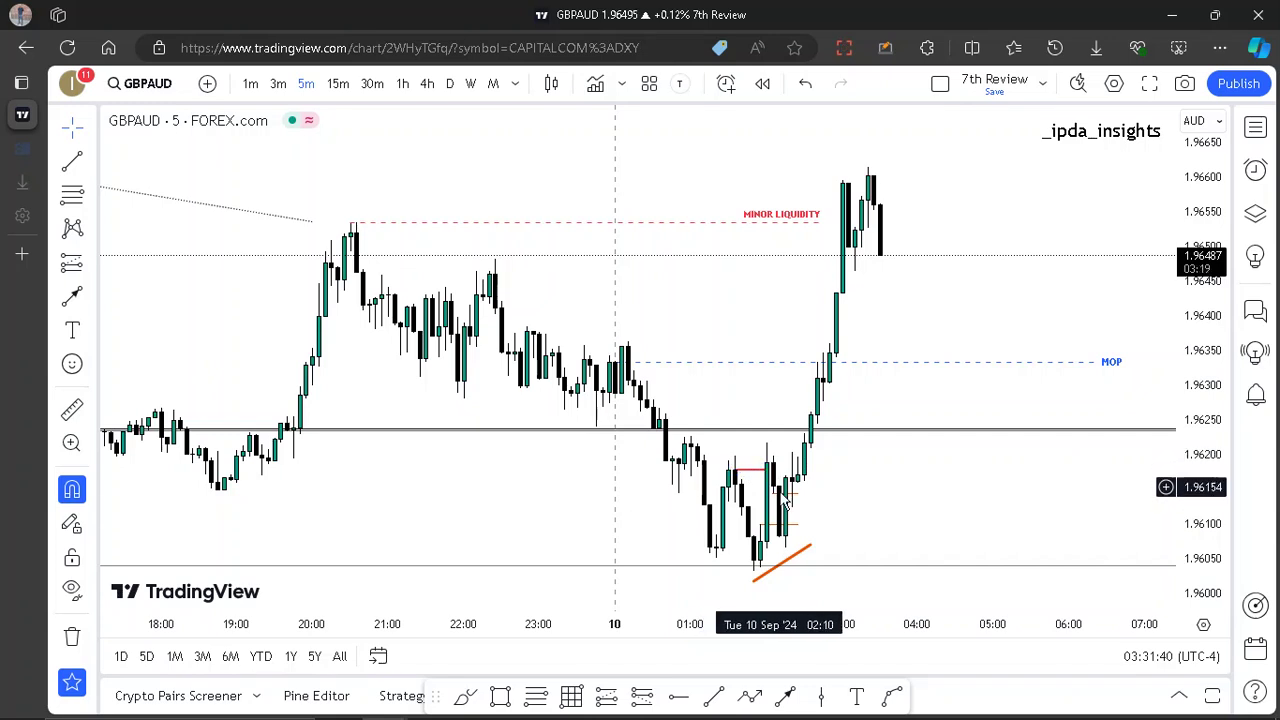
# - Draw a horizontal orange line at about 1.9619 from about 02:05 to 03:00 on 10 Sep '24
pyautogui.click(713, 695)
pyautogui.click(773, 456)
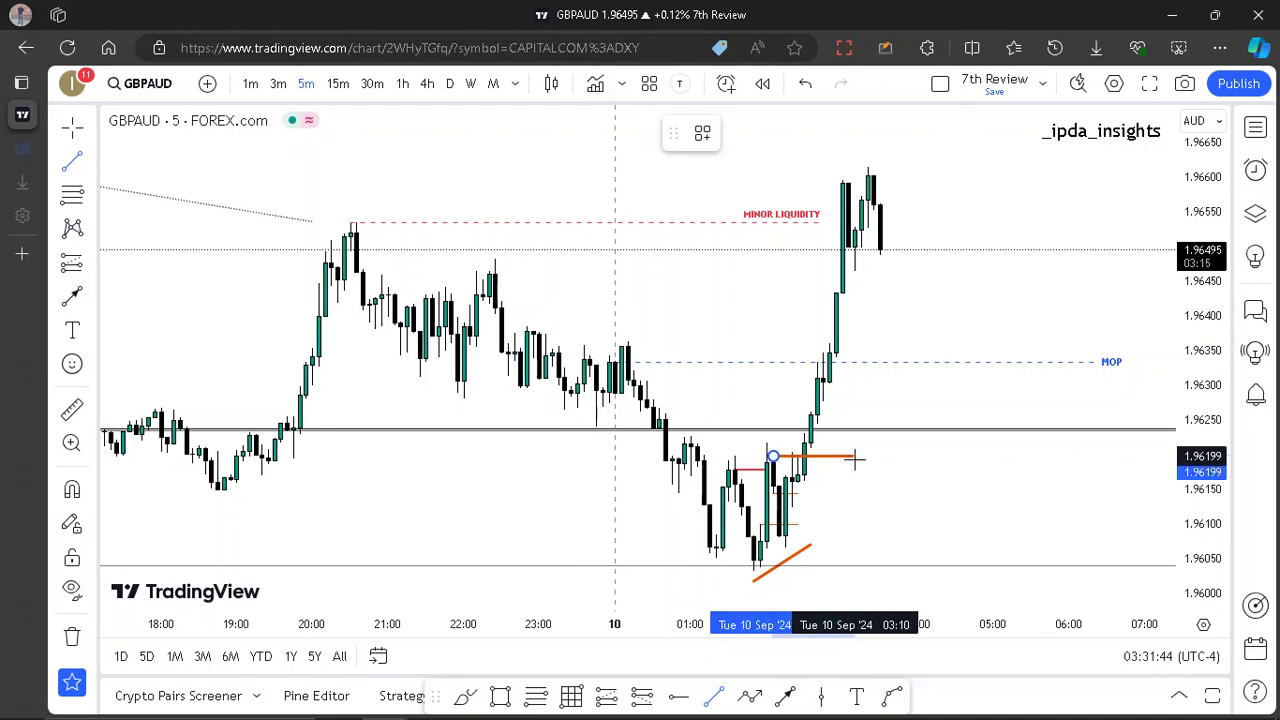
pyautogui.click(854, 456)
pyautogui.moveTo(773, 460); pyautogui.dragTo(774, 468)
pyautogui.moveTo(855, 457)
pyautogui.mouseDown()
pyautogui.moveTo(849, 489)
pyautogui.moveTo(846, 472)
pyautogui.mouseUp()
pyautogui.click(866, 456)
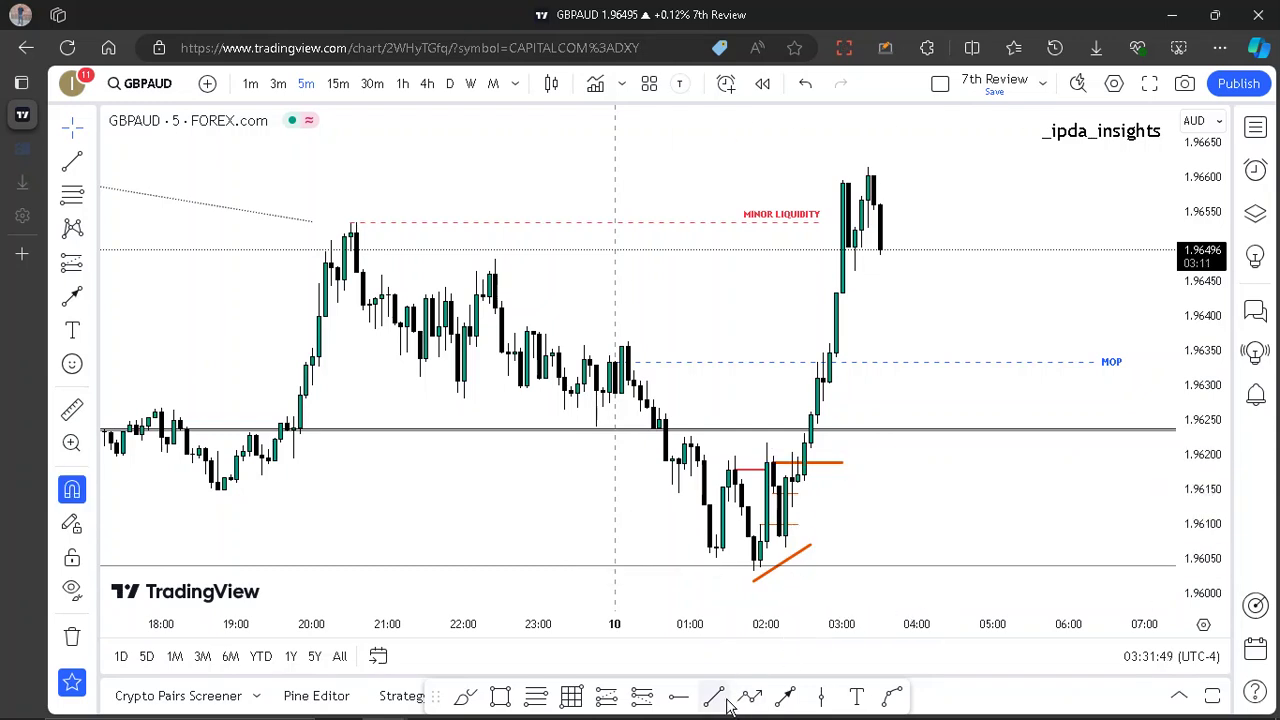
# - Delete the two orange 3px lines, the price zone with its upper edge at 1.96237 and the short red line
pyautogui.click(834, 465)
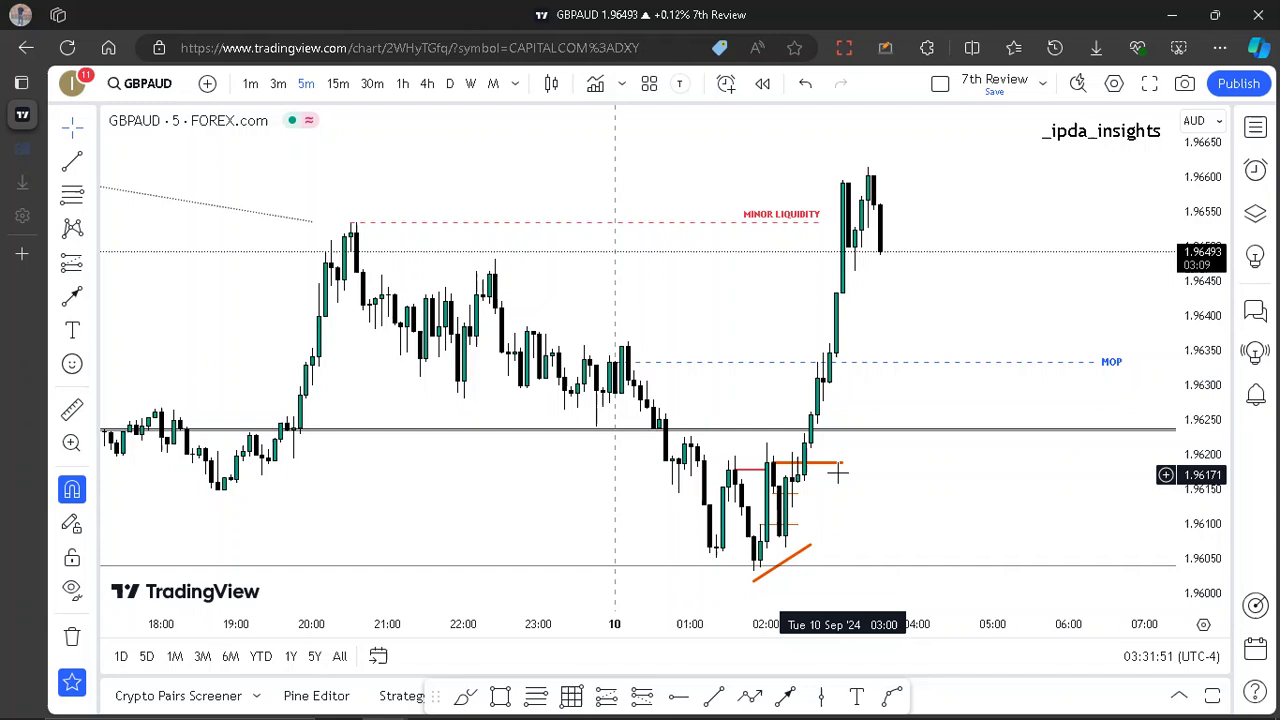
pyautogui.click(979, 133)
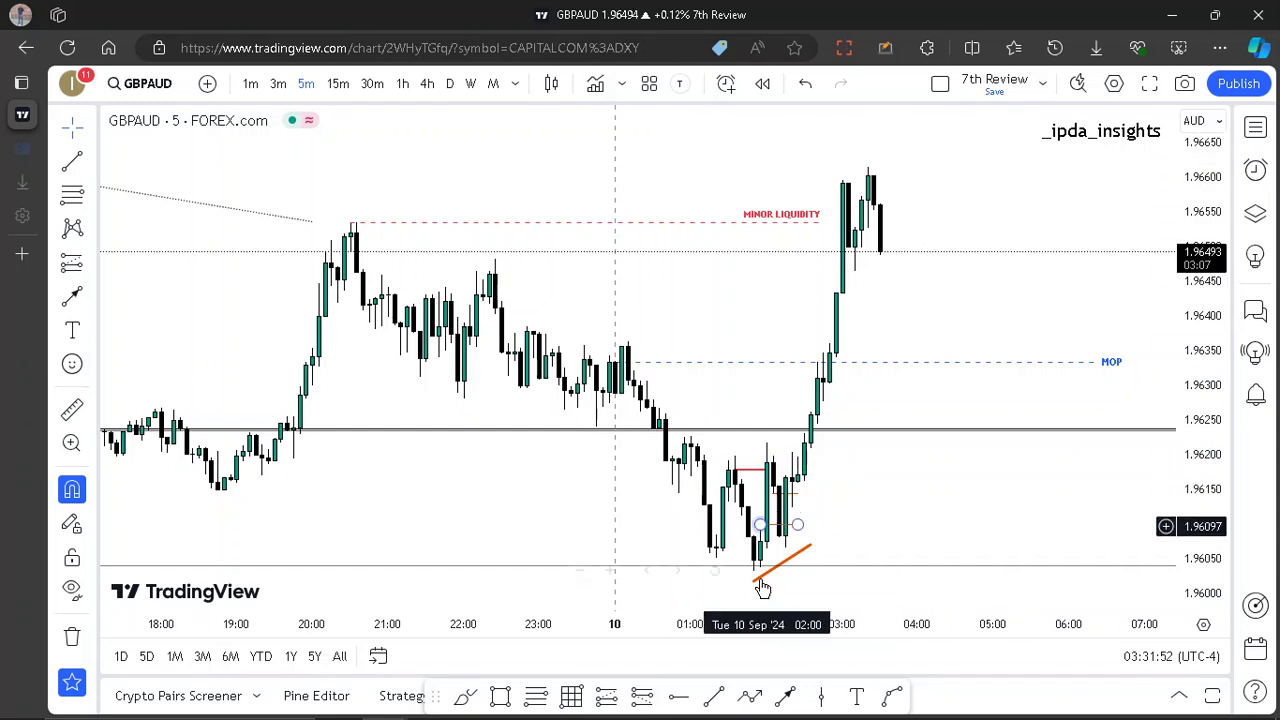
pyautogui.click(777, 569)
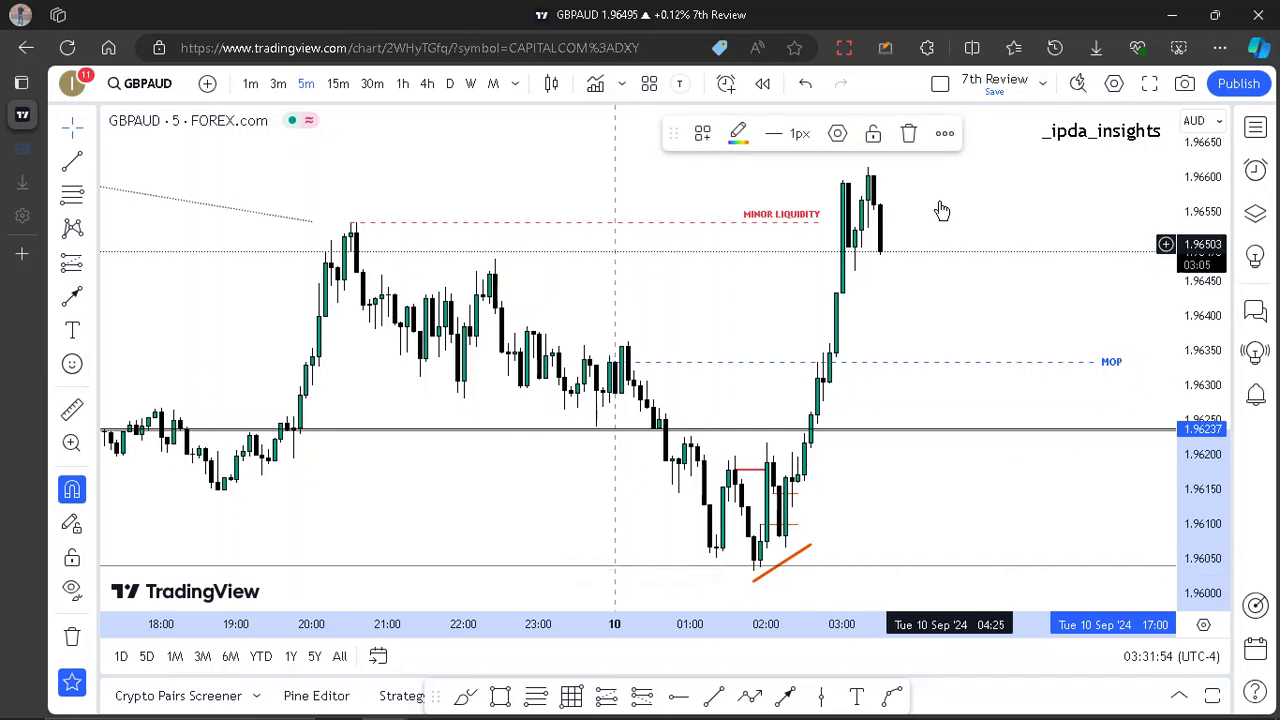
pyautogui.click(909, 134)
pyautogui.click(790, 553)
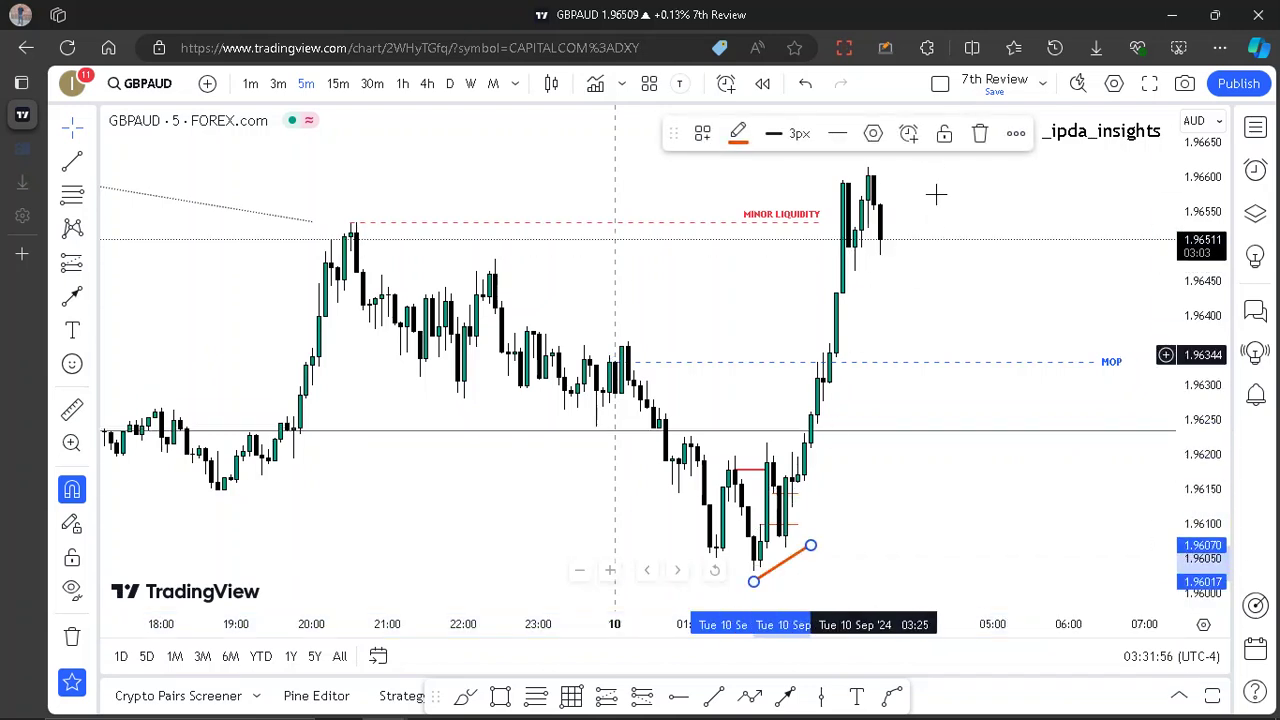
pyautogui.click(980, 134)
pyautogui.click(770, 472)
pyautogui.click(982, 137)
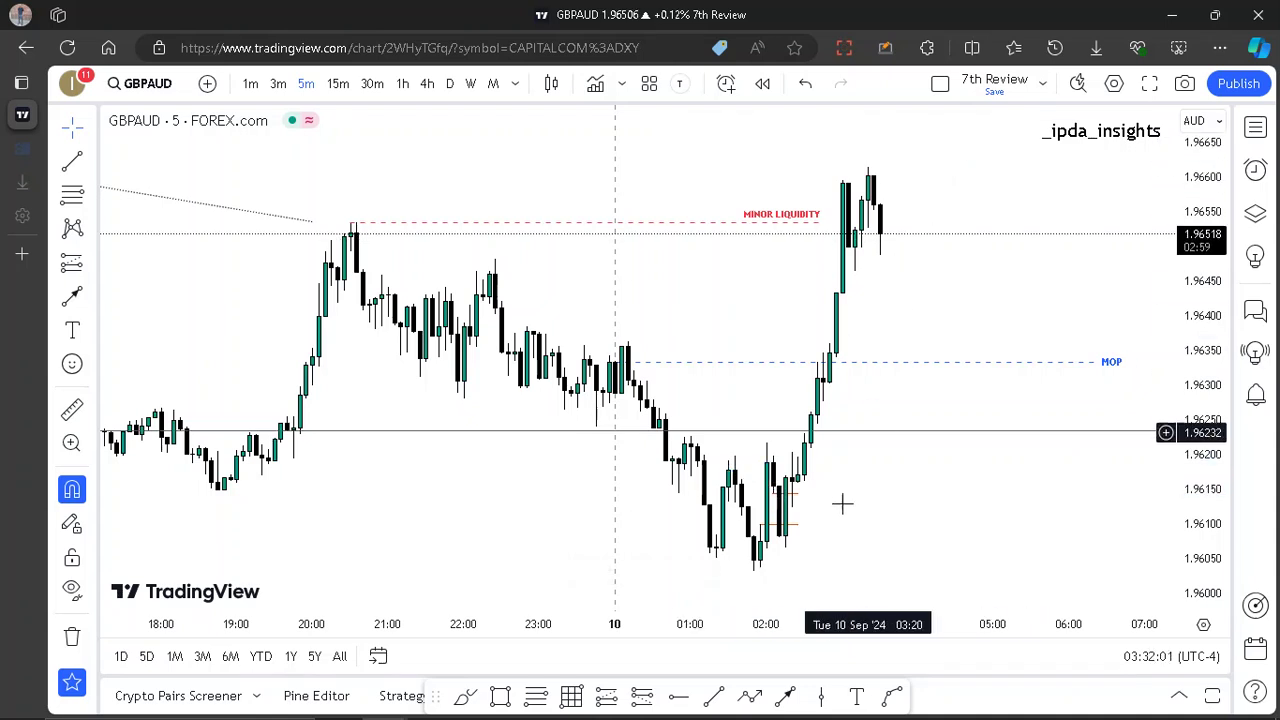